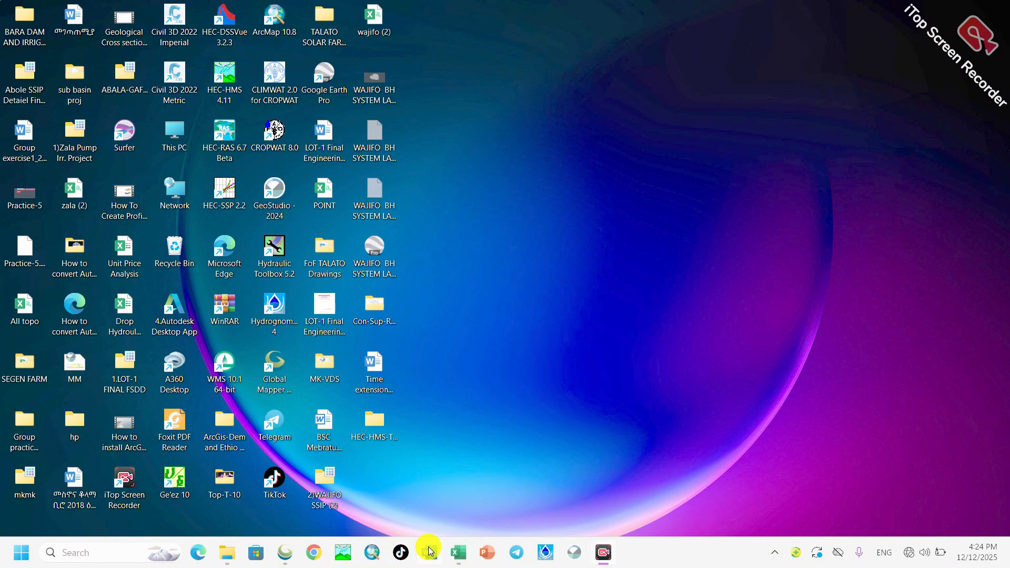
Step: Switch to Global Mapper and open the projection settings in its configuration
mouse_move(459, 545)
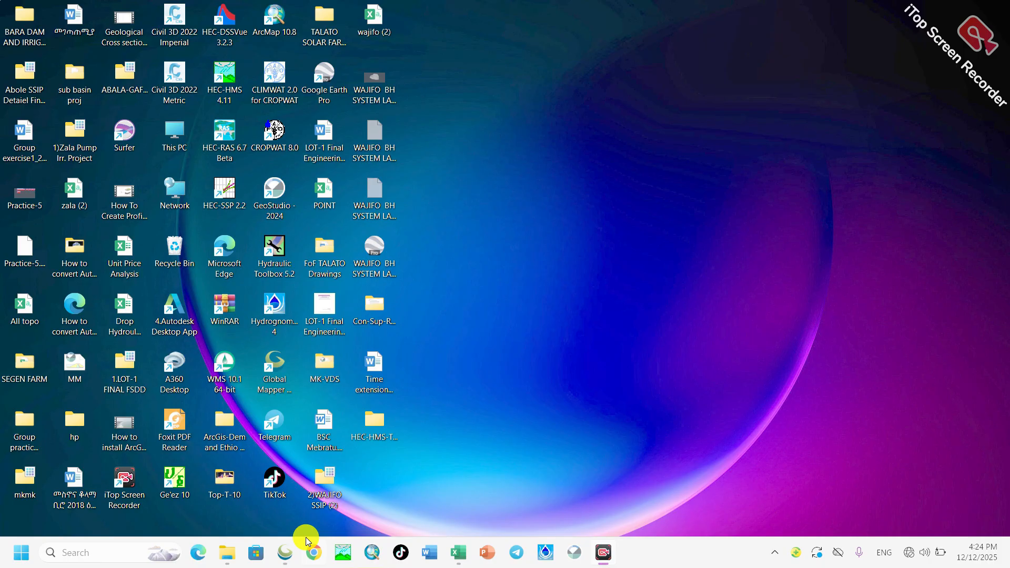
mouse_move(288, 552)
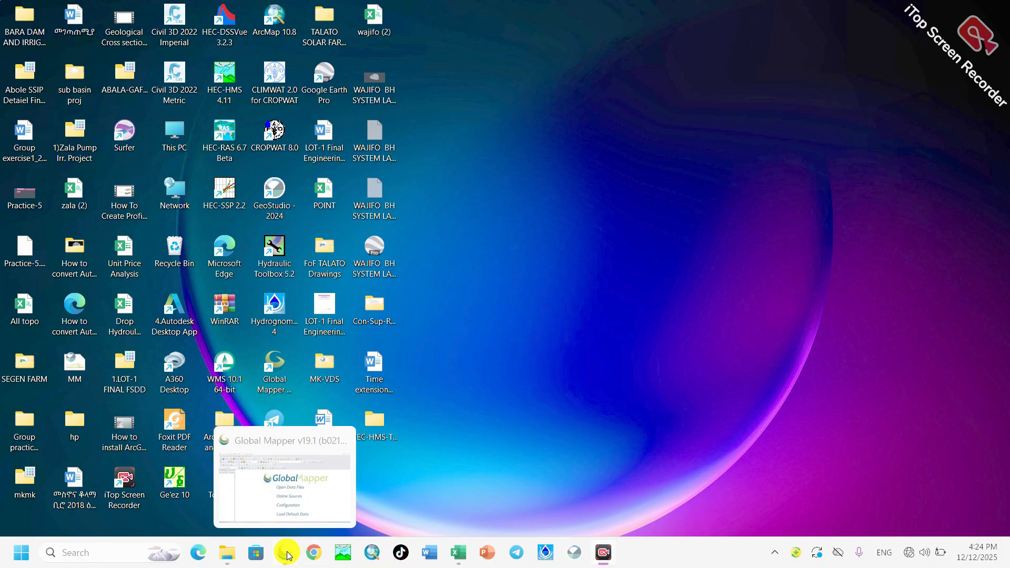
click(288, 555)
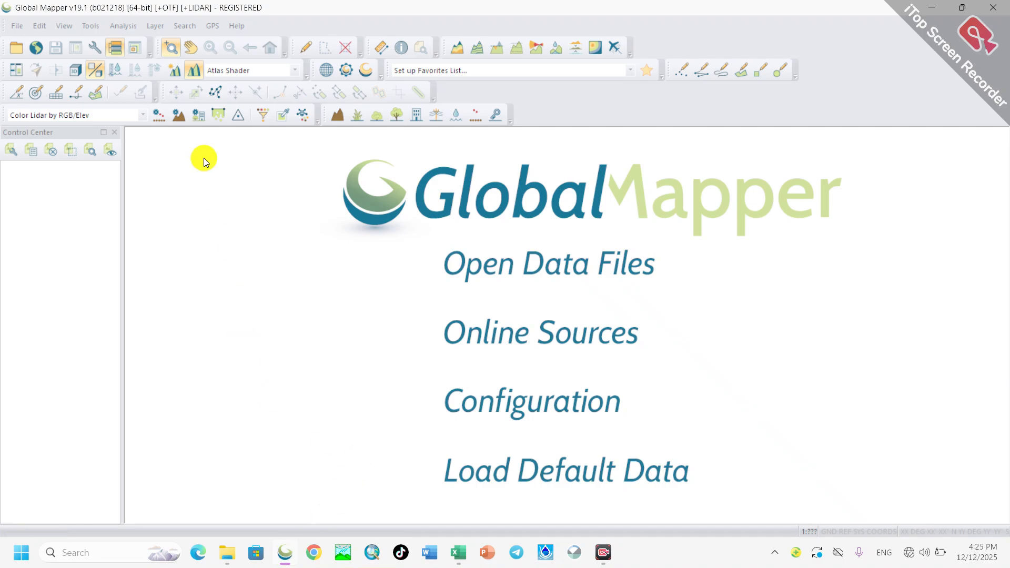
click(96, 26)
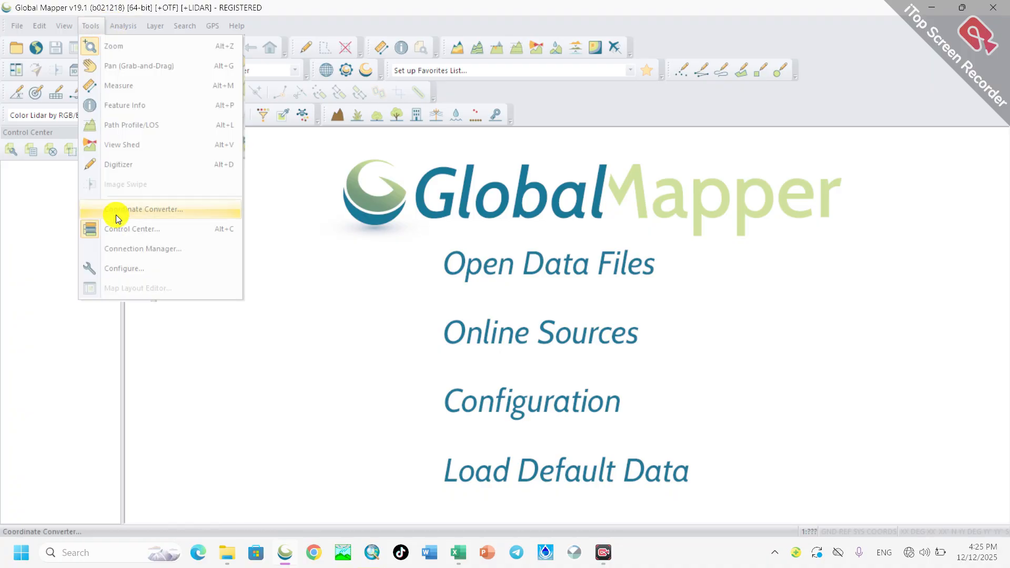
click(124, 270)
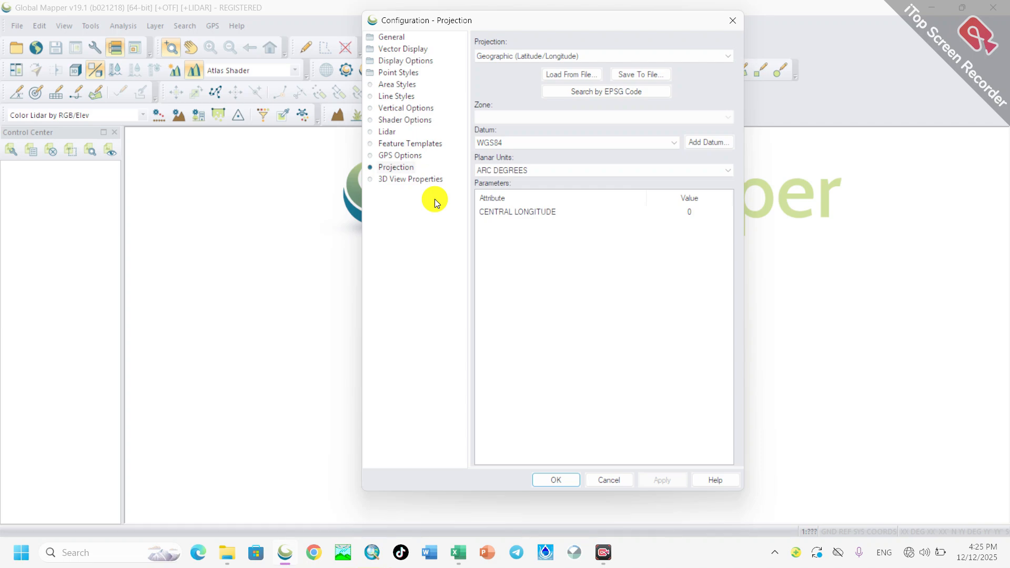
click(394, 180)
click(392, 154)
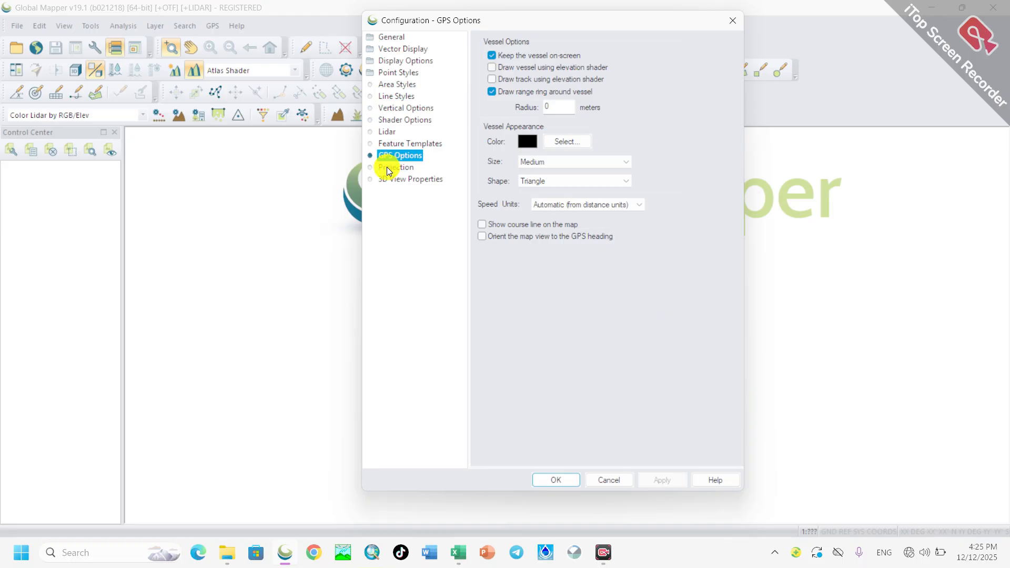
click(388, 168)
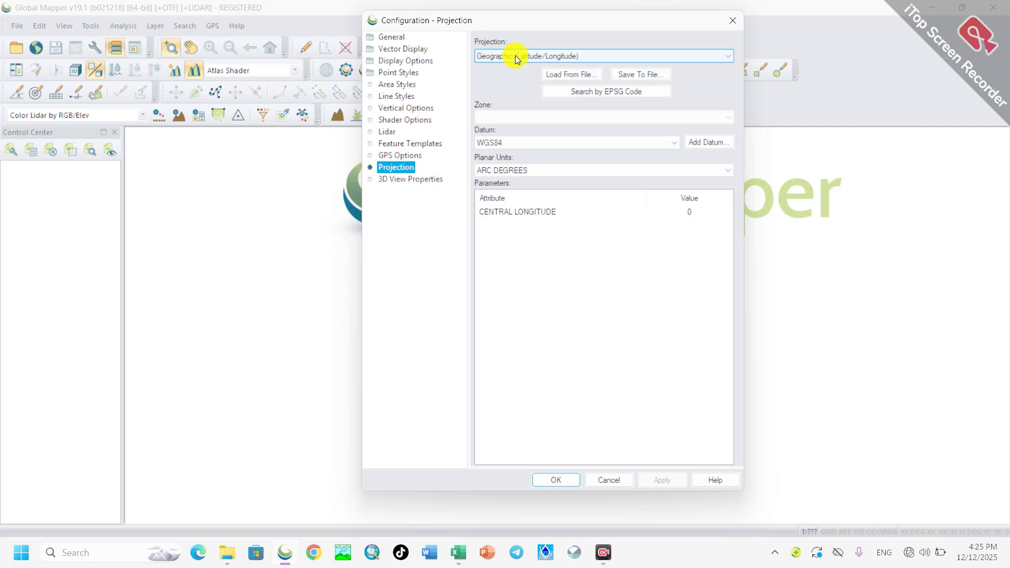
Step: Set the workspace projection to UTM
click(532, 55)
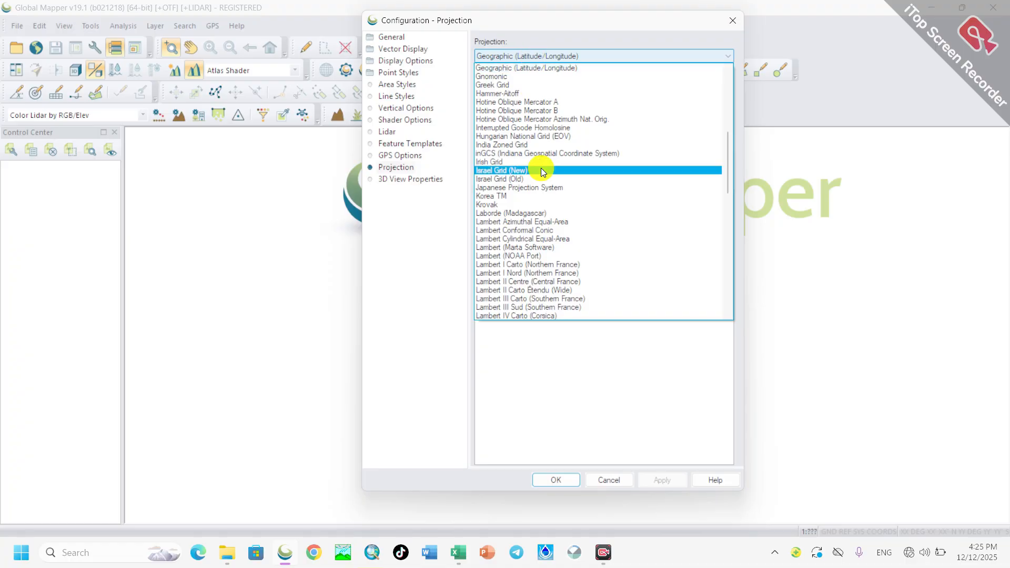
scroll(540, 168, down, 5)
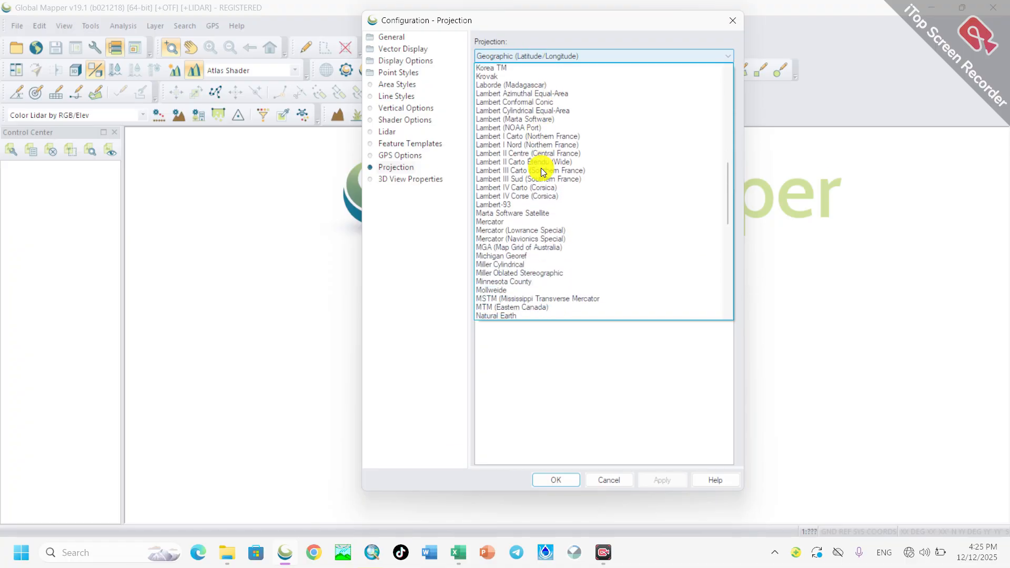
scroll(541, 168, down, 5)
scroll(541, 168, down, 9)
scroll(541, 169, down, 1)
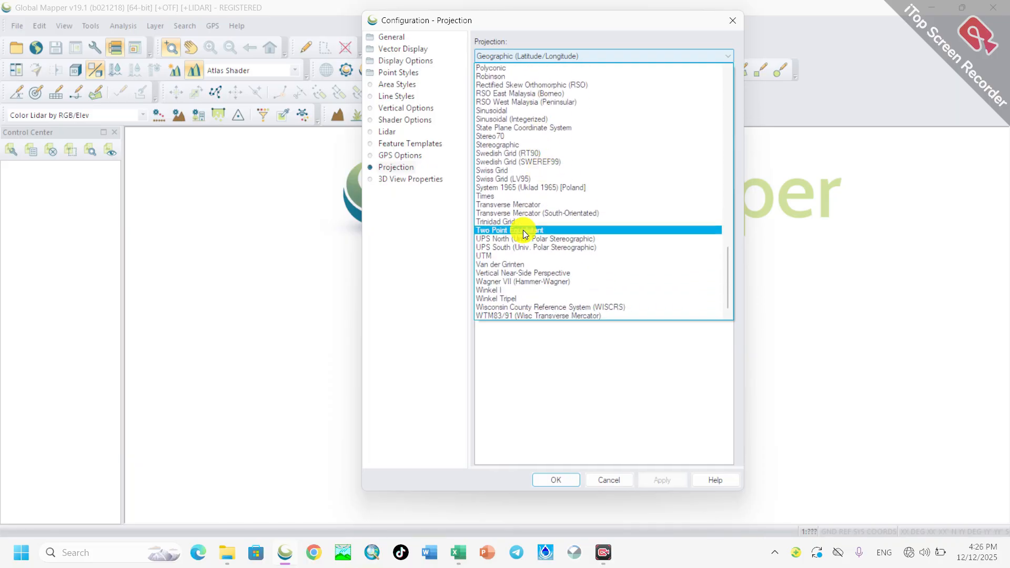
click(504, 257)
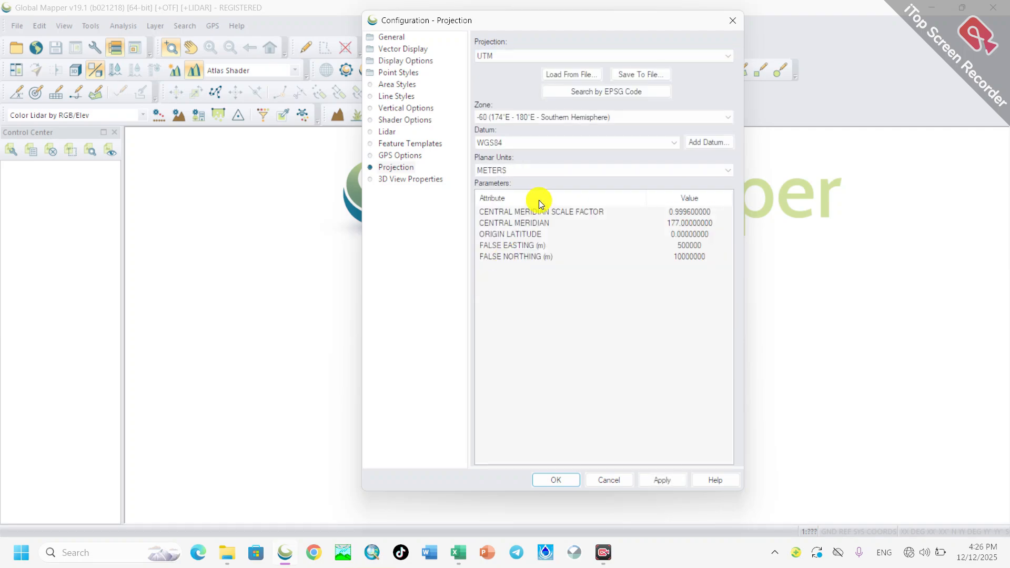
Step: Set the UTM zone to 37 (36°E - 42°E - Northern Hemisphere), keep the WGS84 datum, and apply the projection configuration
click(586, 118)
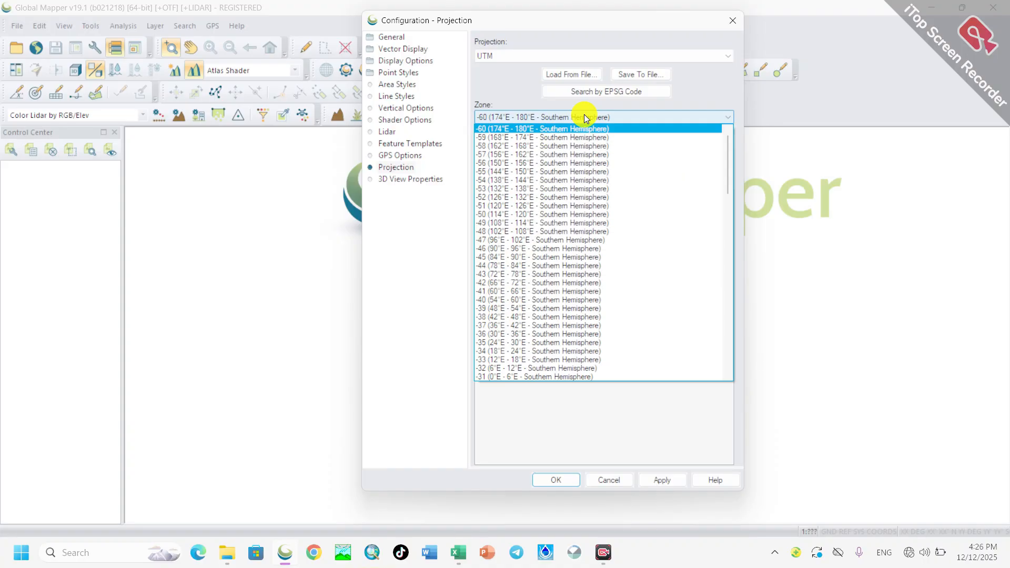
scroll(580, 244, down, 9)
scroll(580, 244, down, 13)
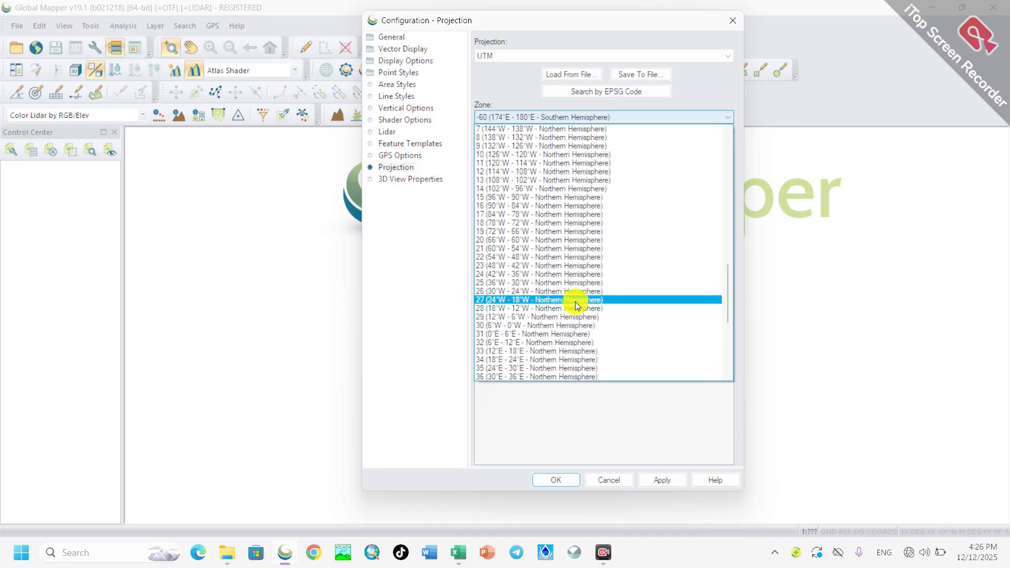
scroll(573, 307, down, 3)
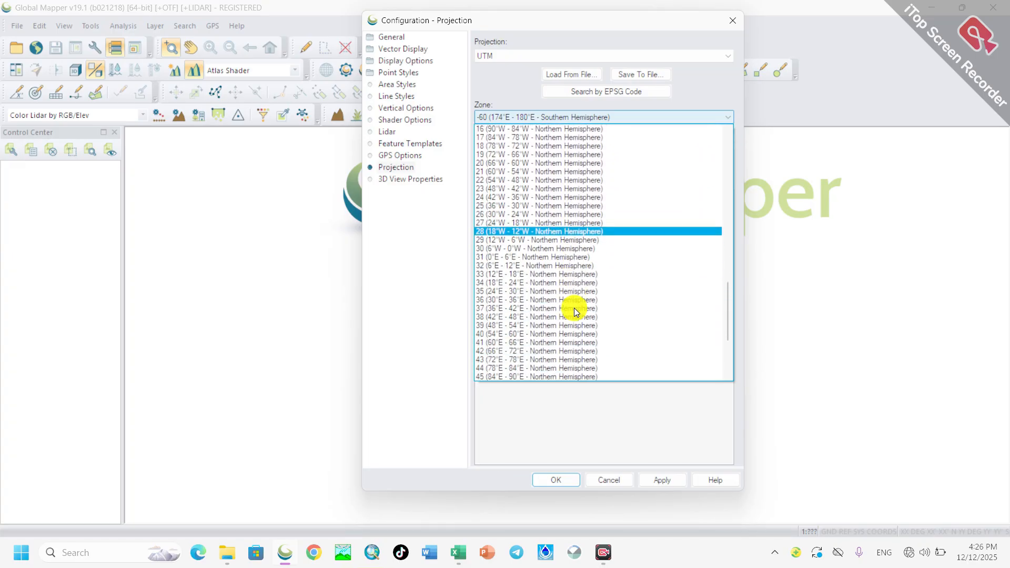
click(569, 308)
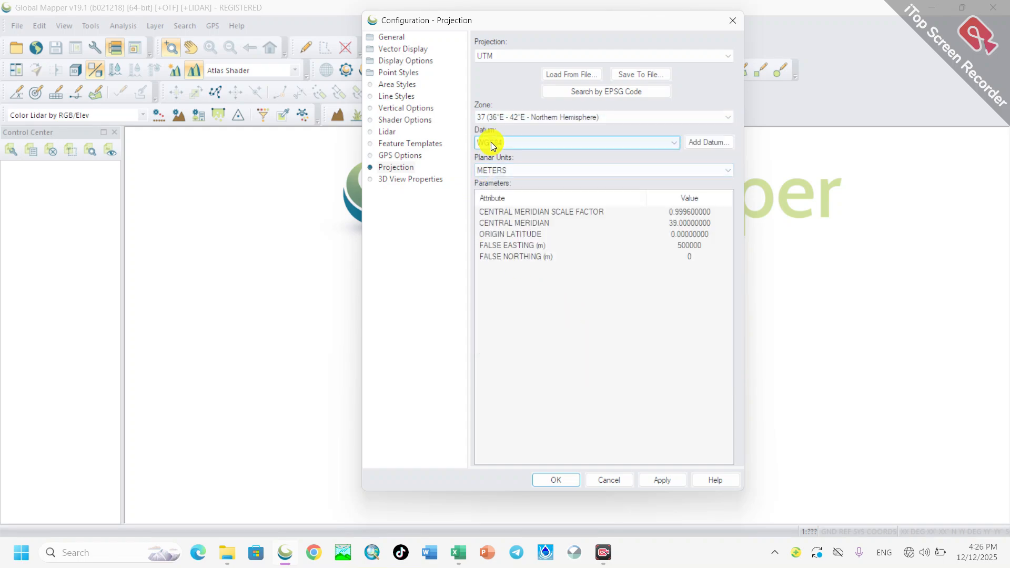
click(512, 144)
click(511, 144)
click(657, 483)
click(562, 479)
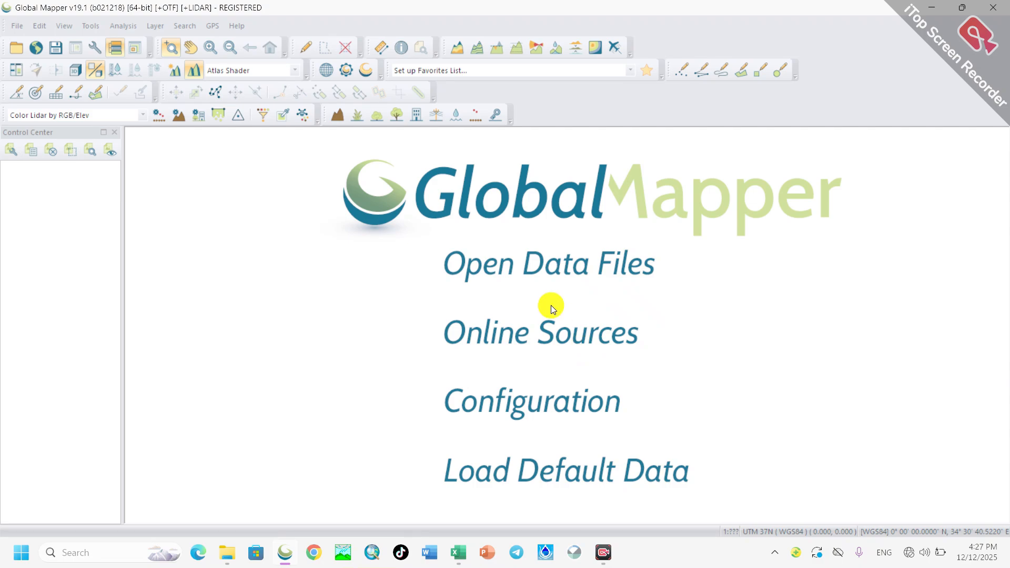
Step: Load the Region-DEM file from the ALIOS_DEM30m folder and activate the Digitizer tool
click(551, 275)
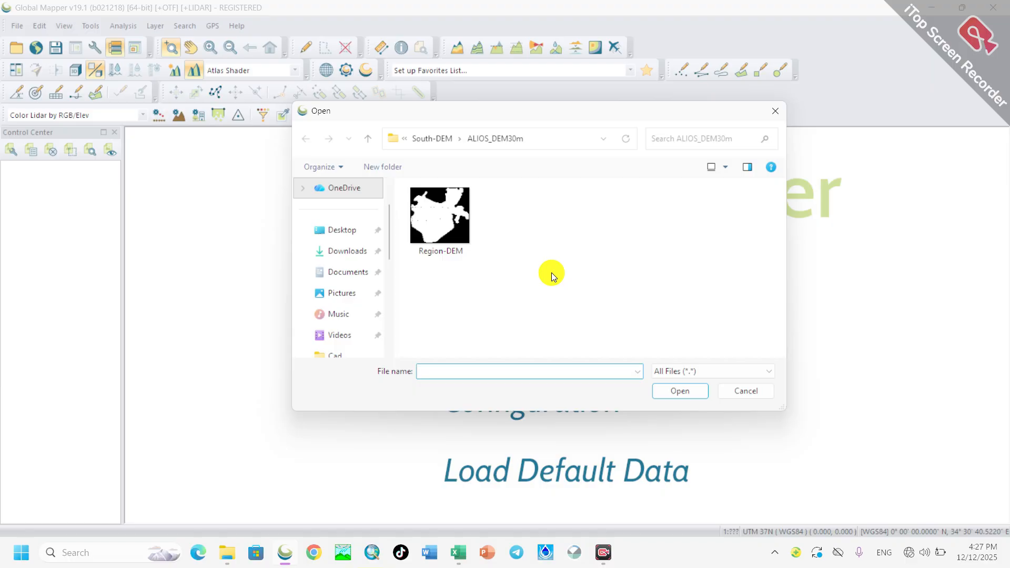
click(440, 213)
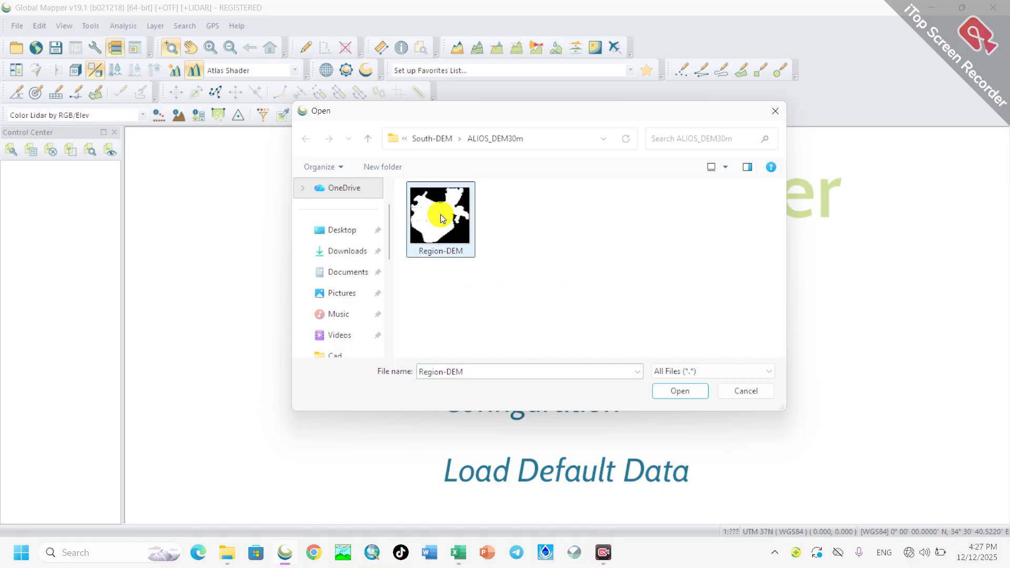
click(677, 393)
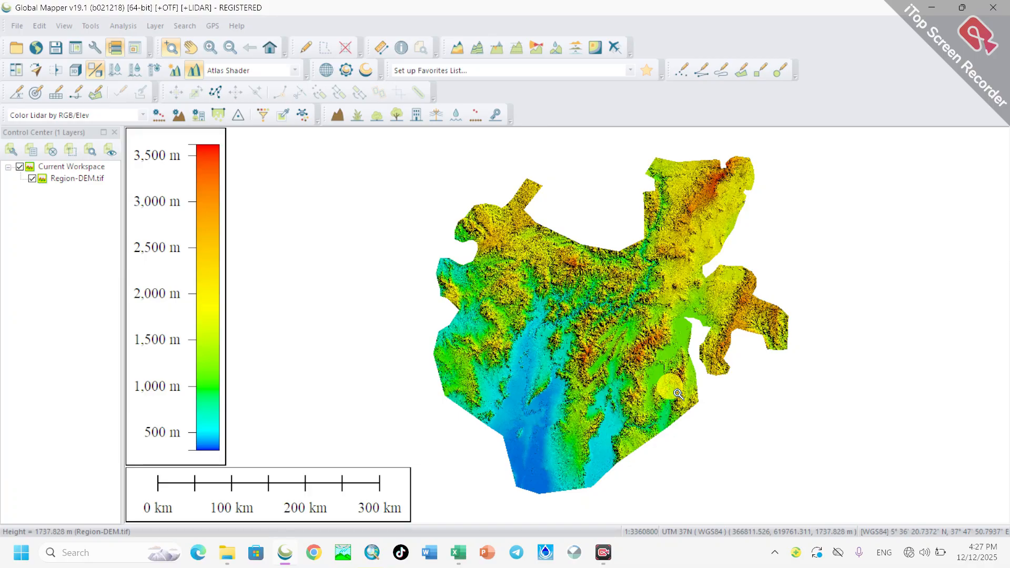
scroll(673, 334, up, 2)
scroll(672, 334, down, 2)
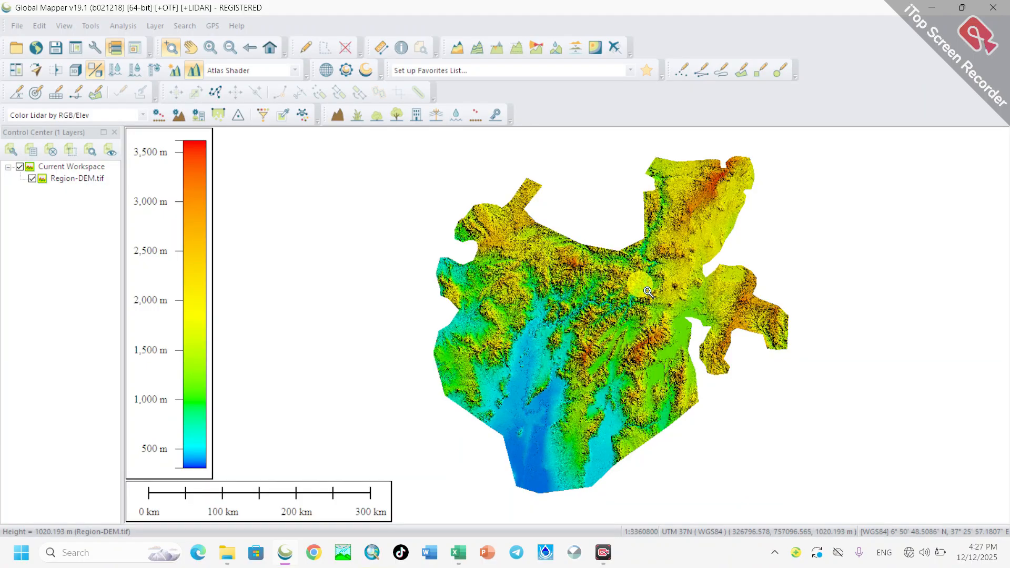
scroll(649, 311, up, 1)
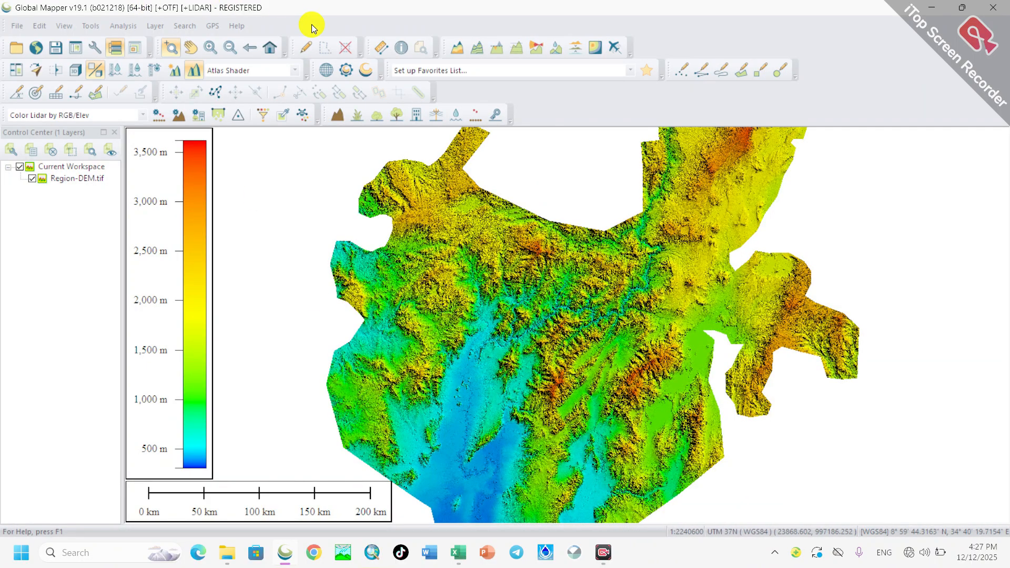
click(305, 47)
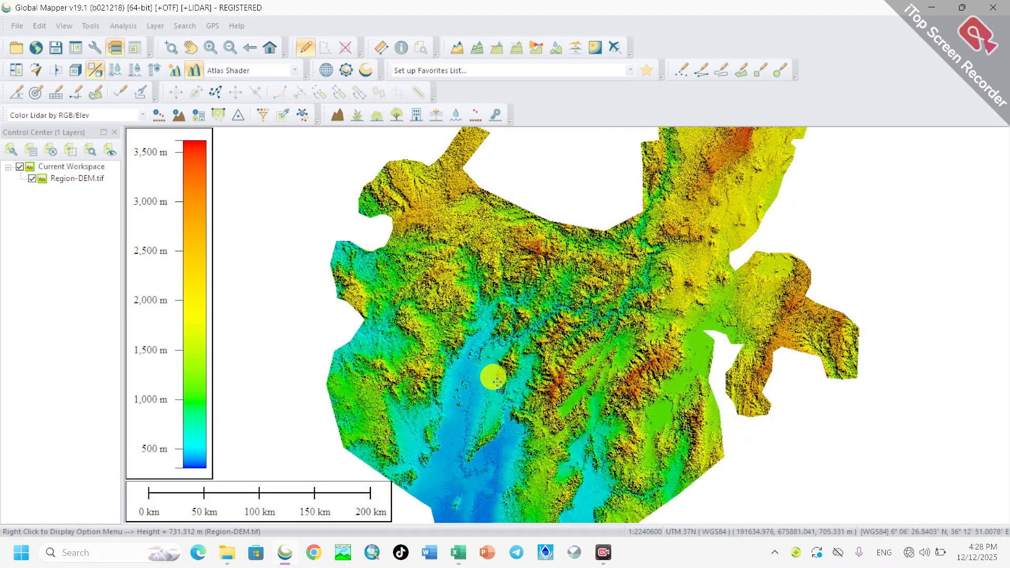
Step: Switch to the Book1 workbook in Excel and apply all borders to the coordinate table in B1:C2
mouse_move(463, 557)
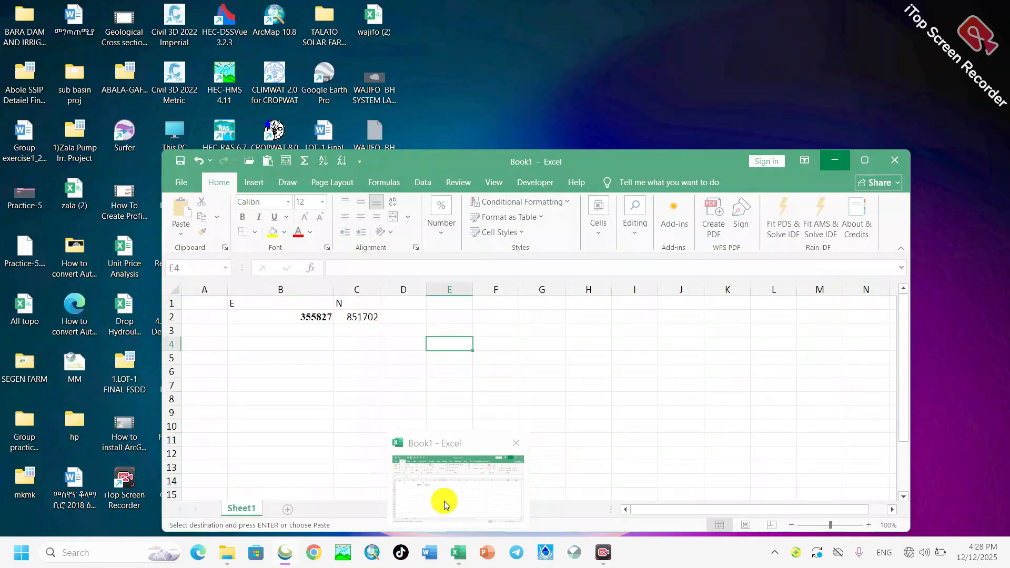
click(445, 502)
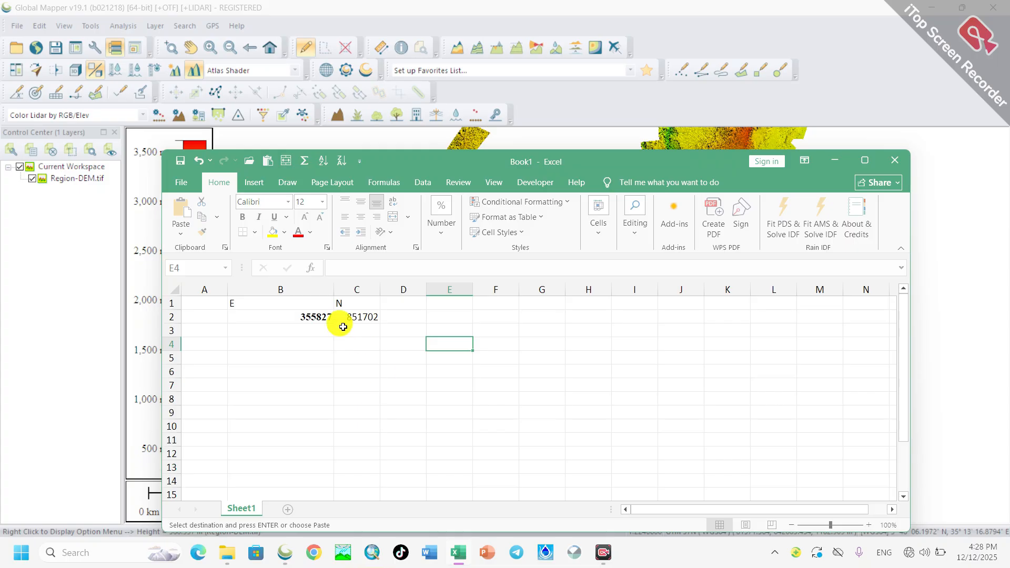
click(325, 316)
click(347, 317)
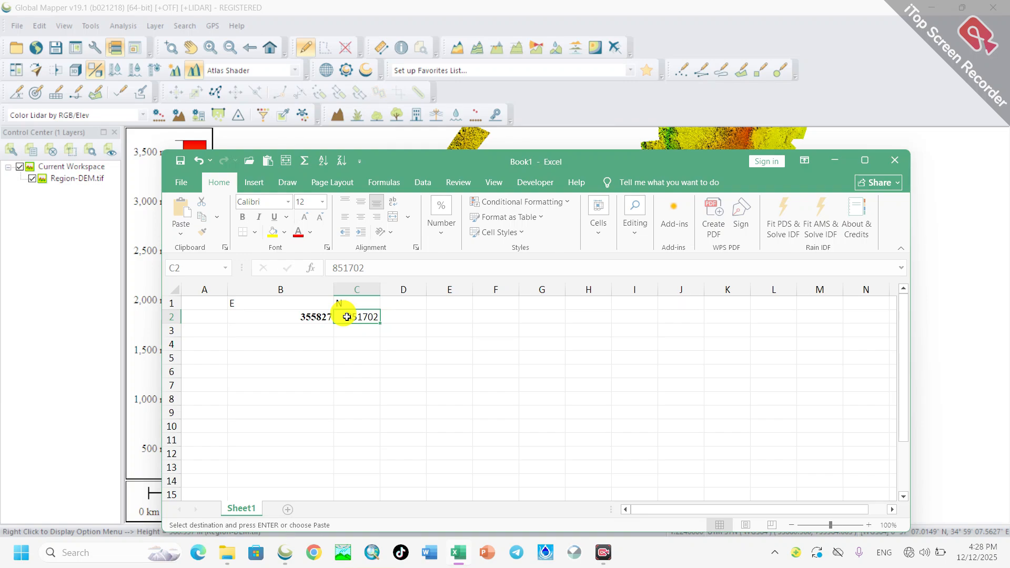
click(292, 301)
drag(335, 298, 354, 311)
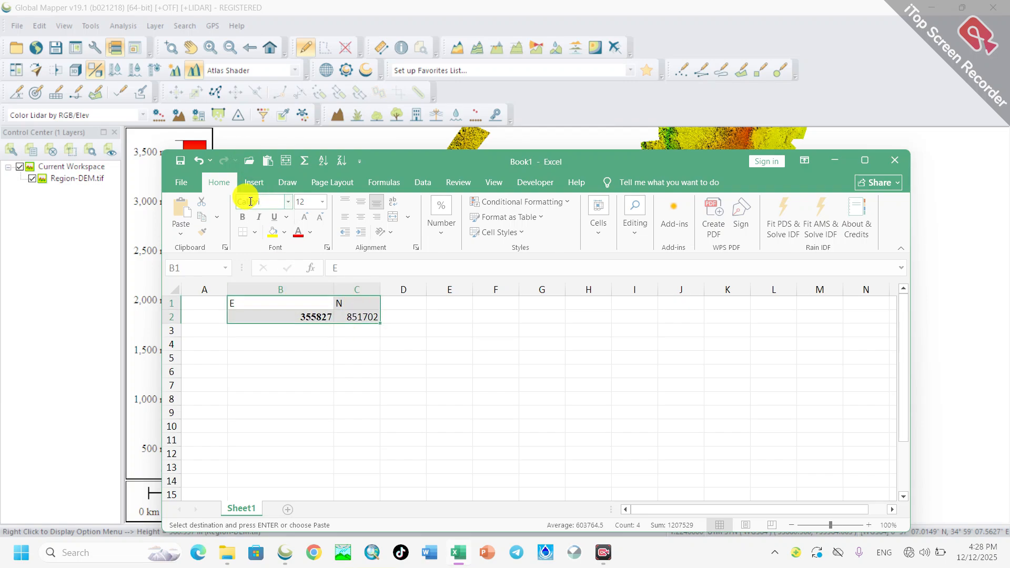
click(253, 235)
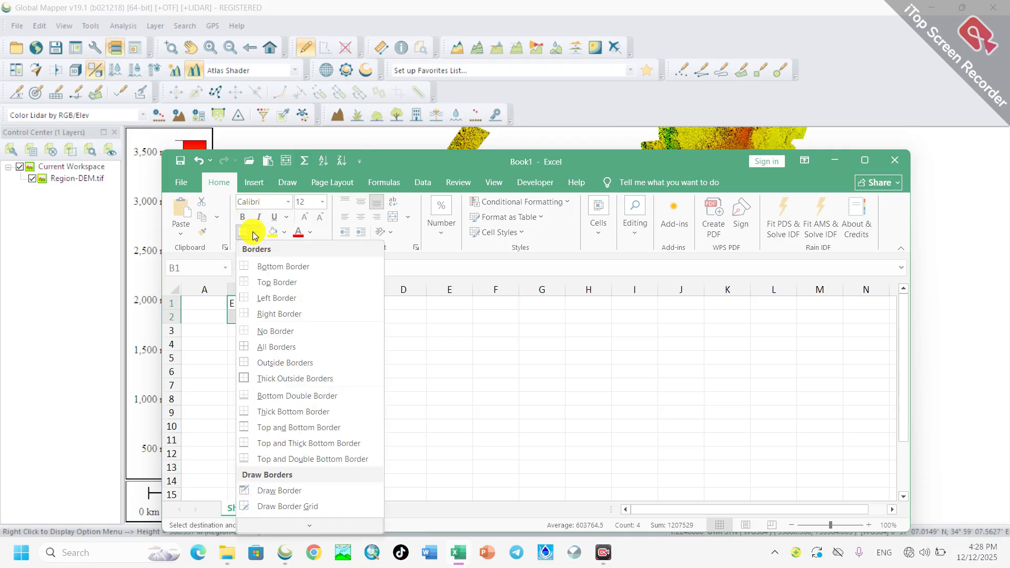
click(245, 348)
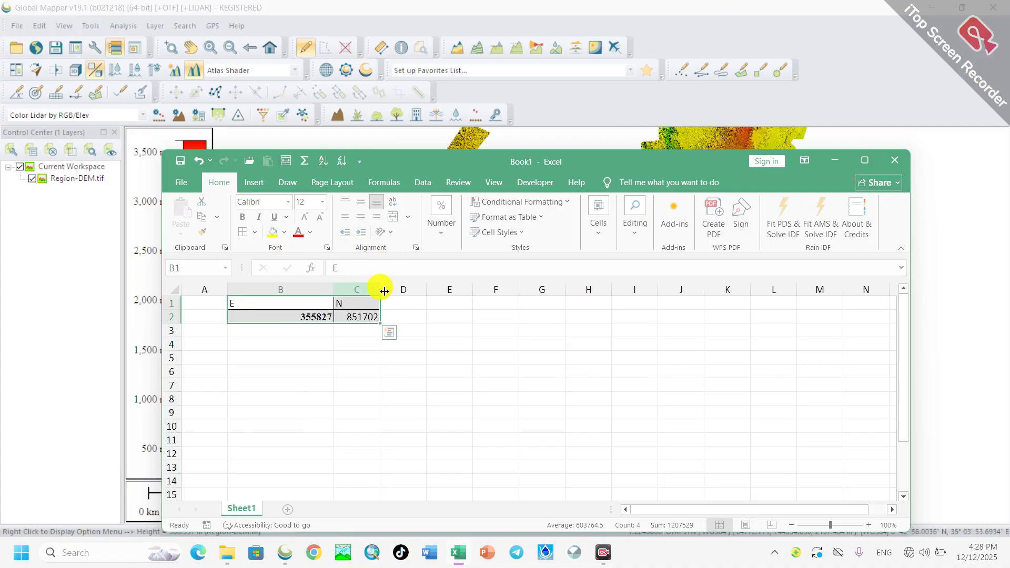
click(427, 337)
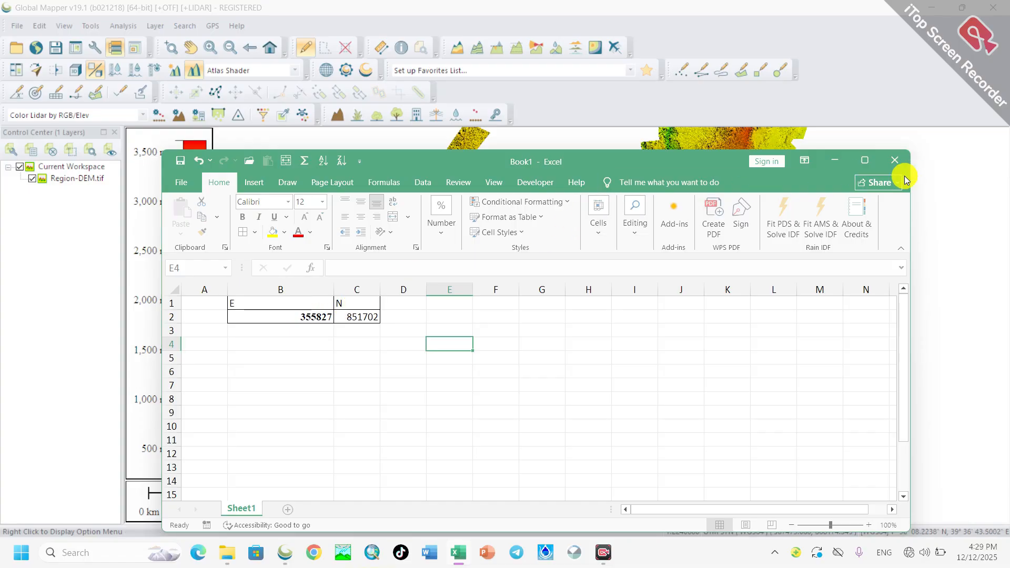
Step: Return to Global Mapper and start creating a new point/text feature at a specified position
click(835, 160)
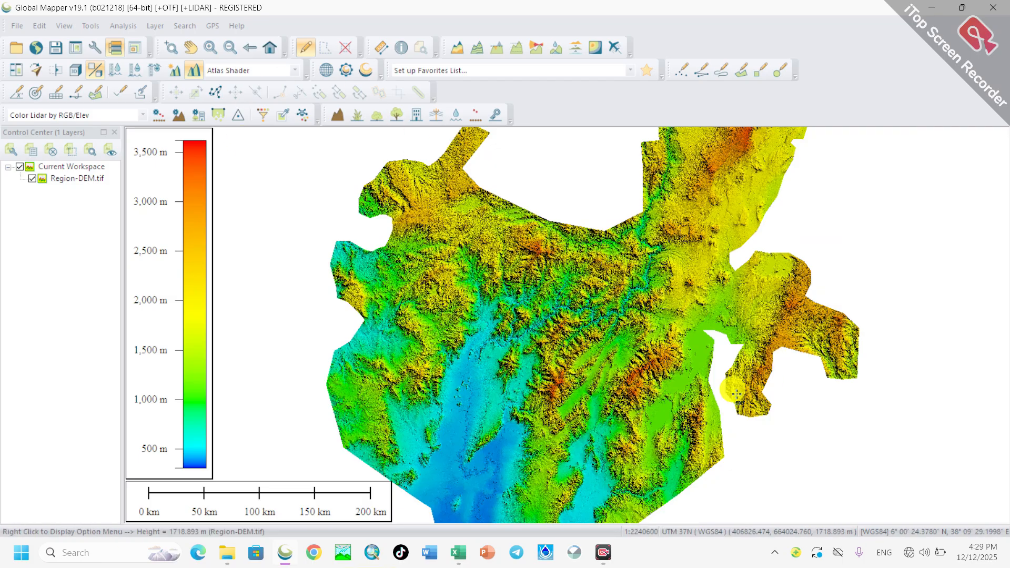
right_click(554, 298)
mouse_move(619, 347)
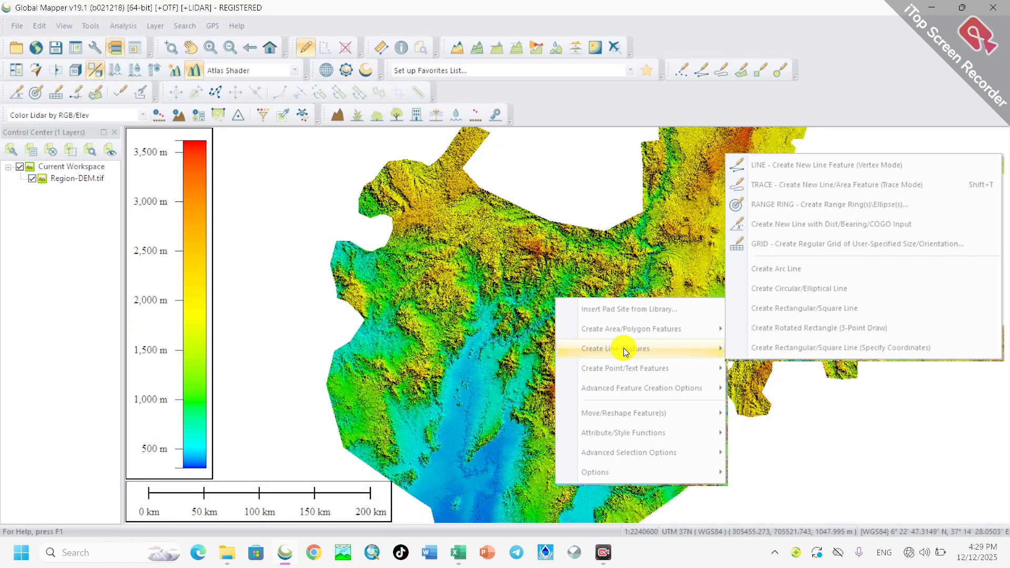
mouse_move(627, 369)
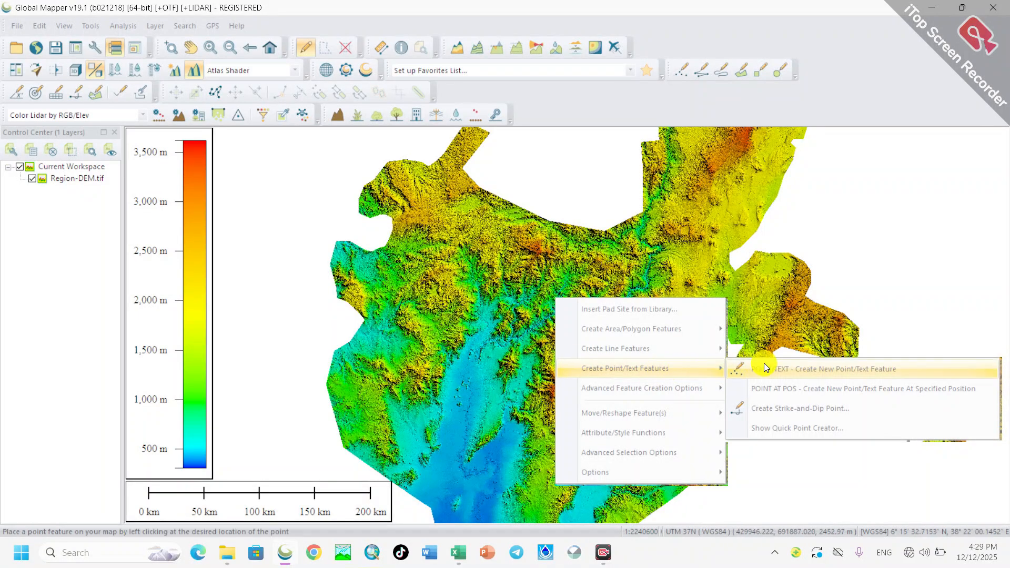
click(818, 389)
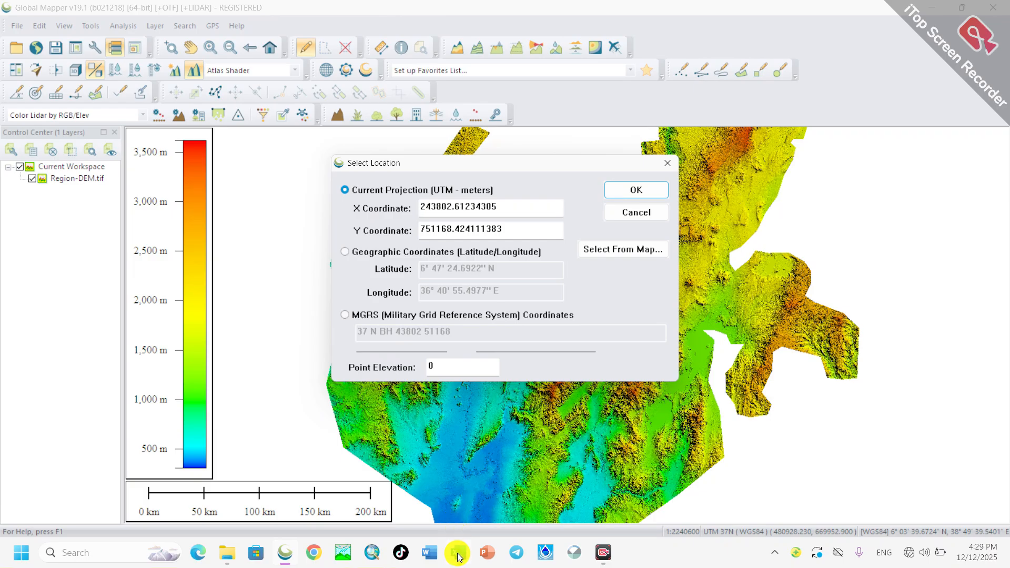
Step: Copy the easting 355827 from cell B2 in Excel and paste it as the X coordinate of the new point in Global Mapper
mouse_move(458, 552)
click(456, 481)
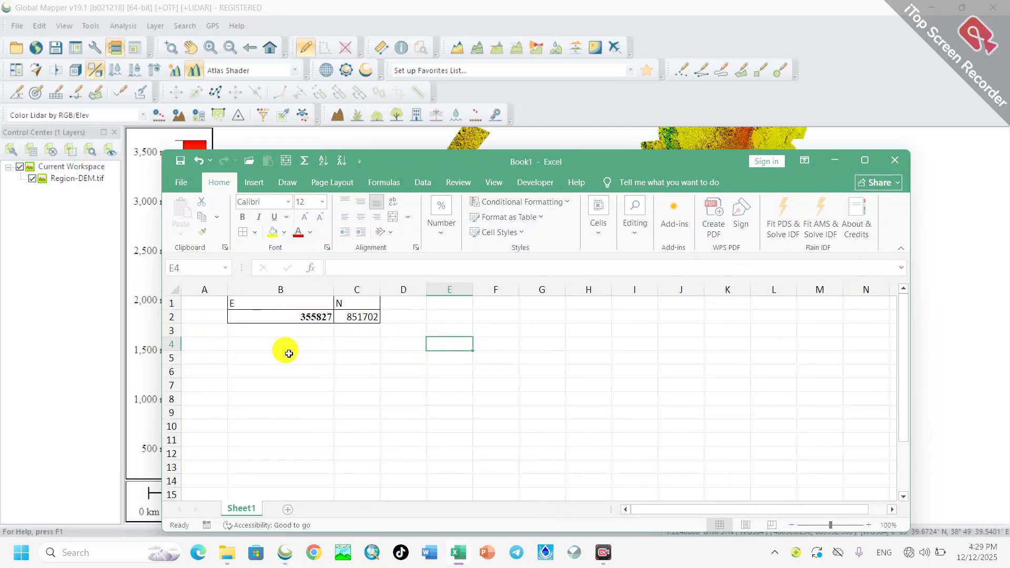
click(289, 318)
right_click(289, 320)
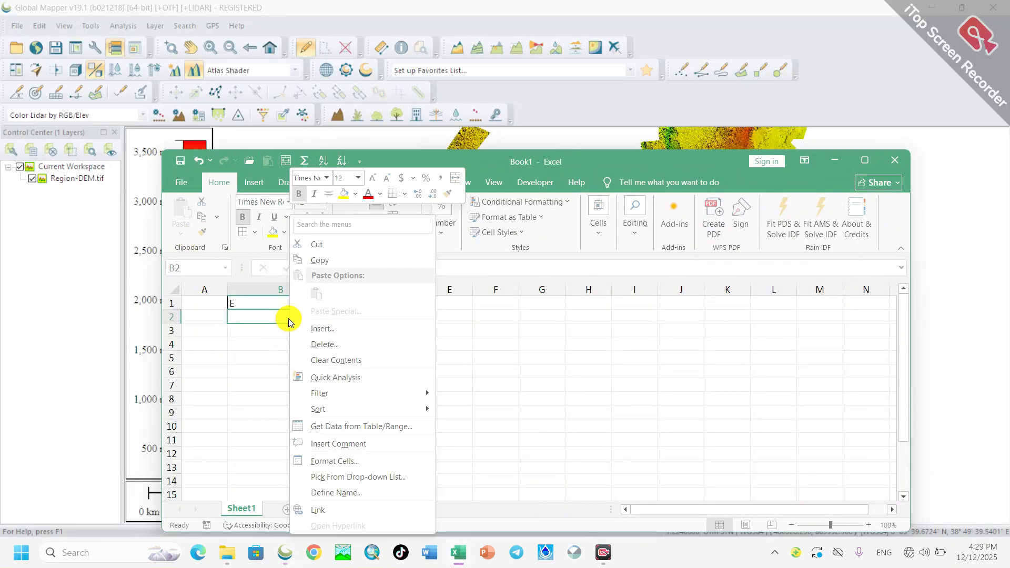
click(325, 258)
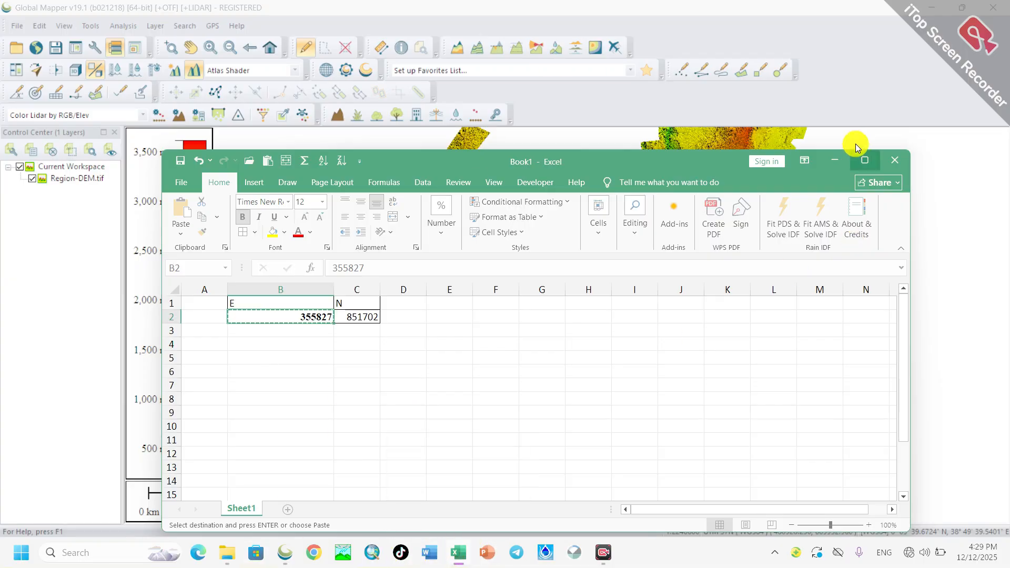
click(835, 156)
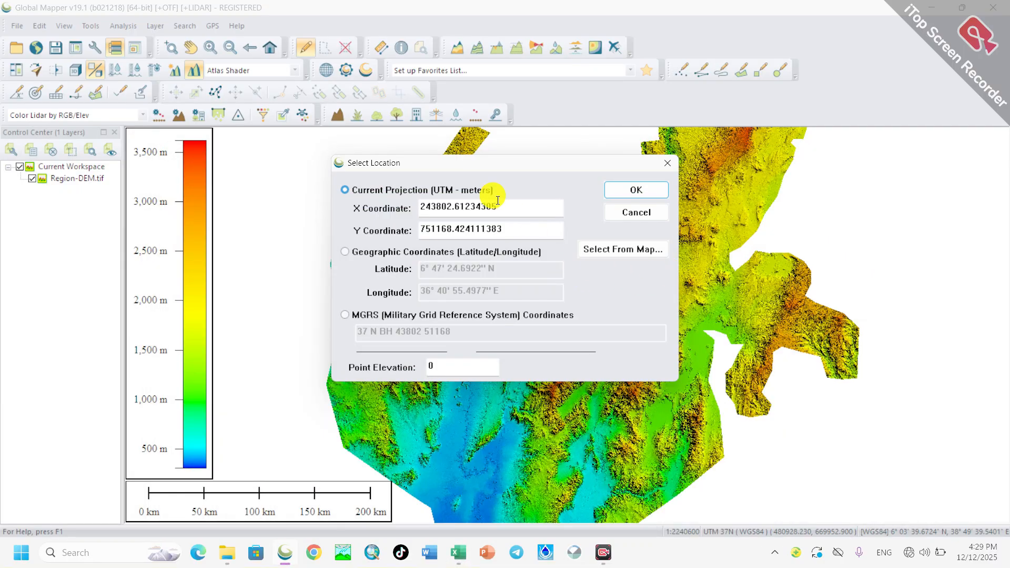
double_click(502, 203)
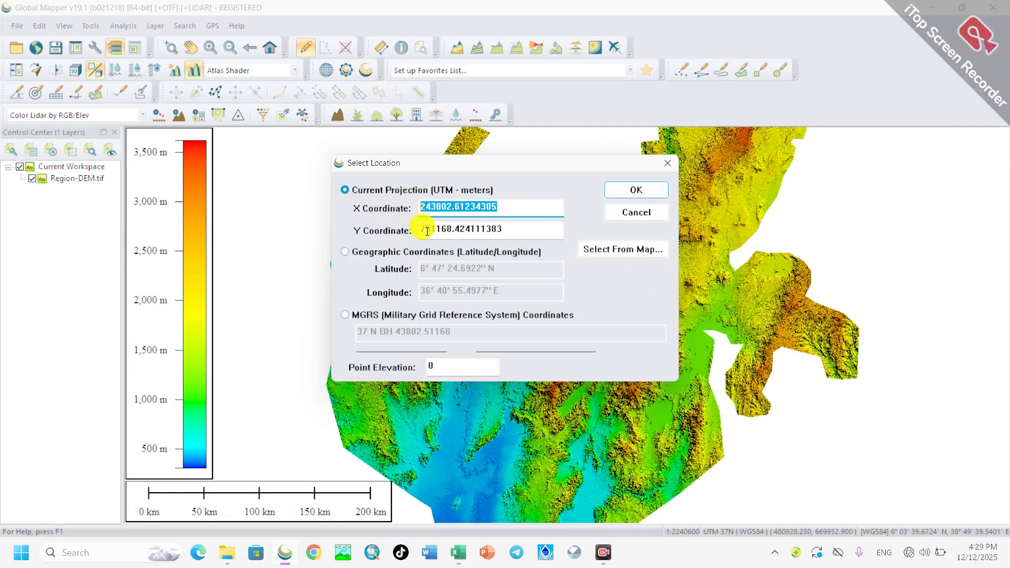
right_click(450, 209)
click(484, 265)
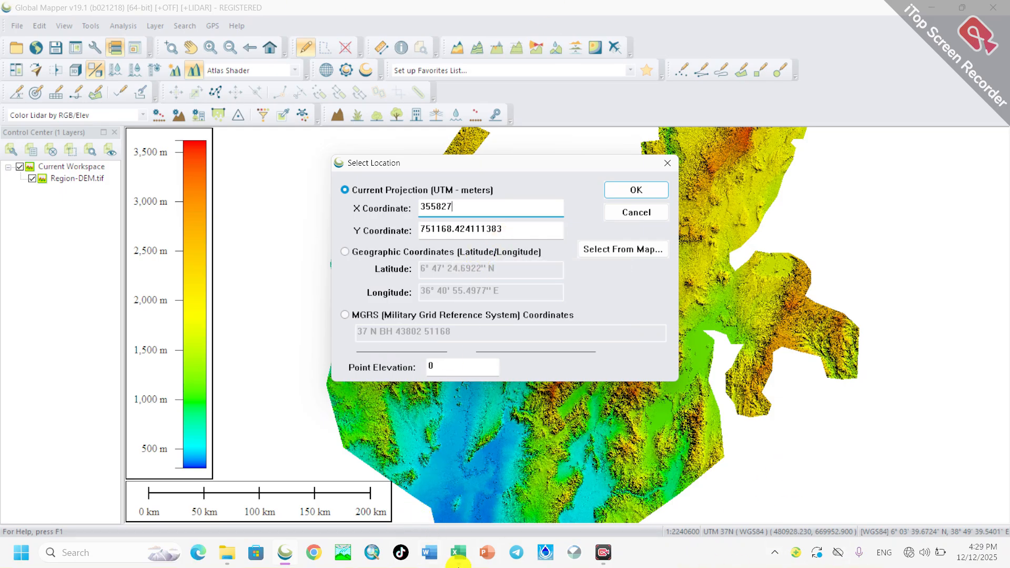
Step: Copy the northing 851702 from cell C2 in Excel into the point's Y coordinate in Global Mapper and accept the location
mouse_move(461, 552)
click(447, 518)
click(361, 316)
right_click(361, 318)
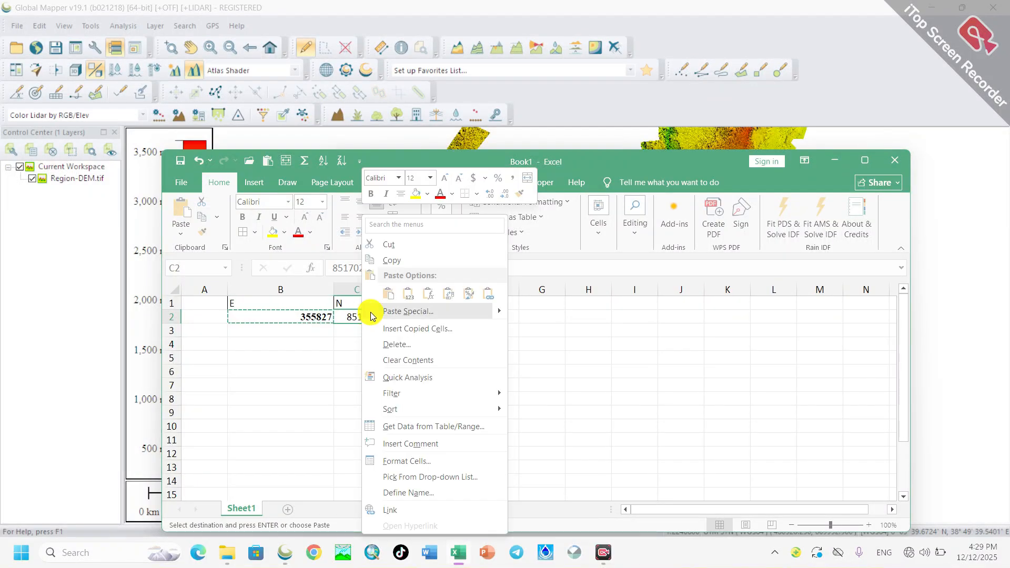
click(397, 258)
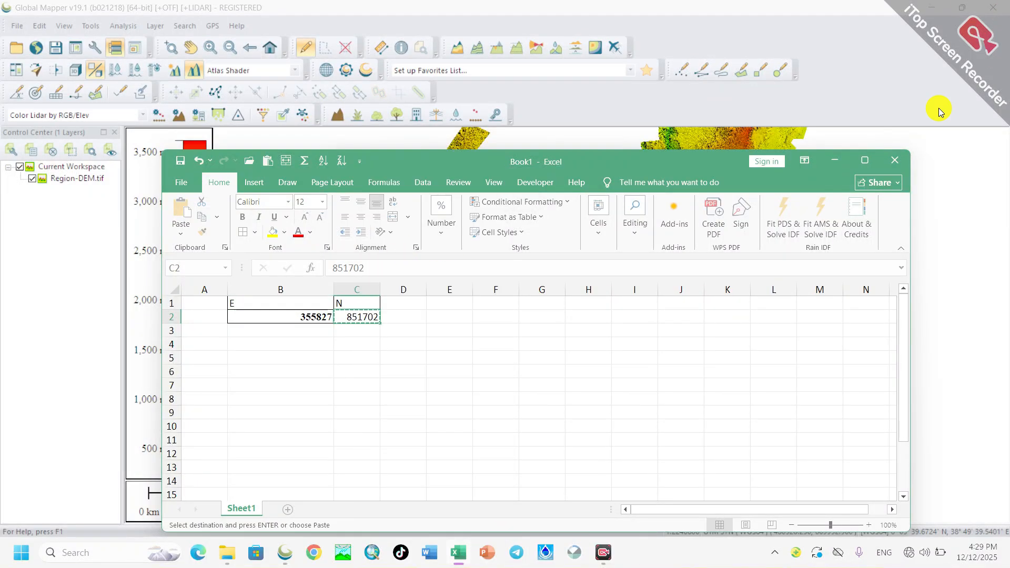
click(837, 156)
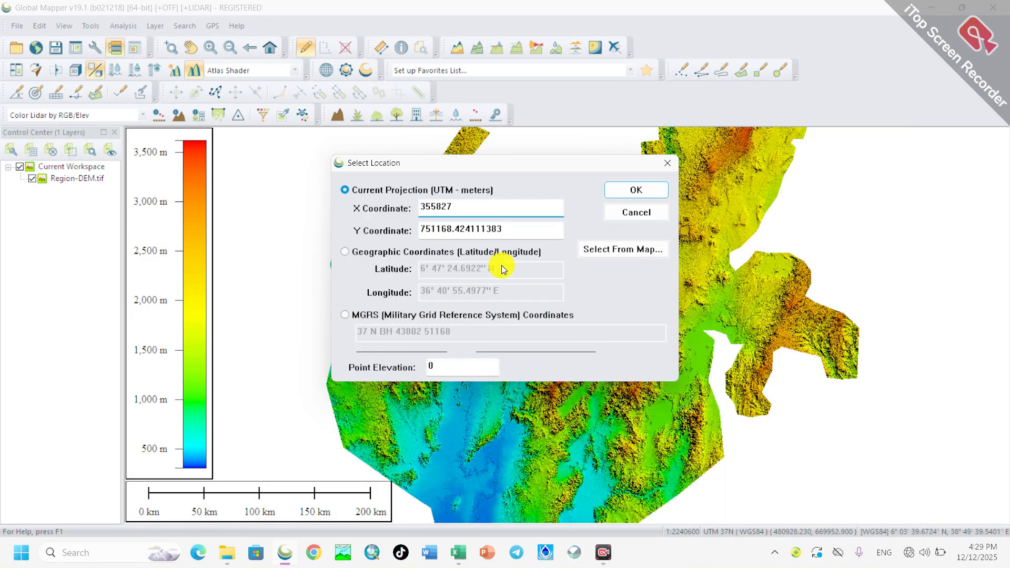
drag(507, 230, 405, 235)
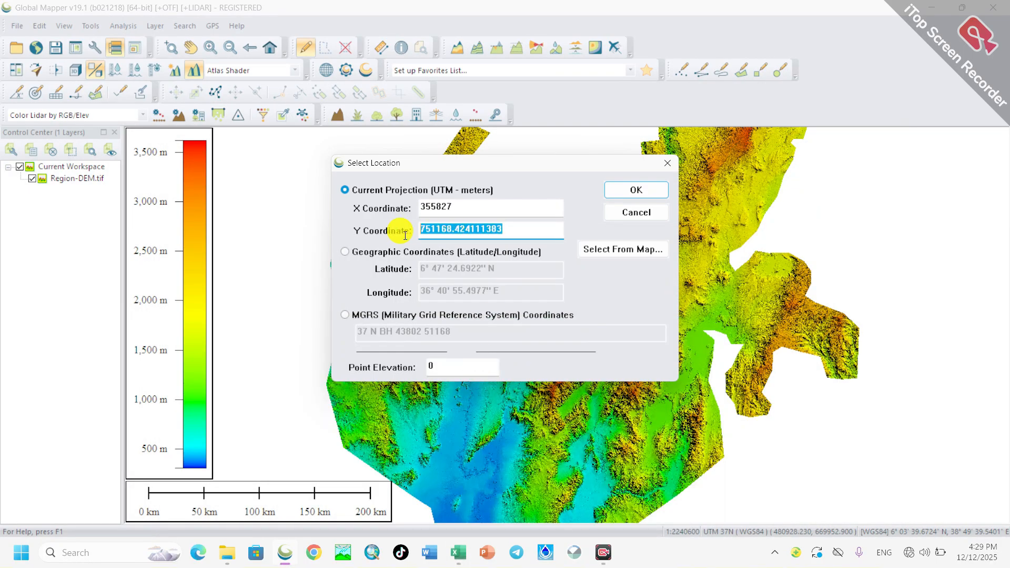
right_click(446, 230)
click(479, 289)
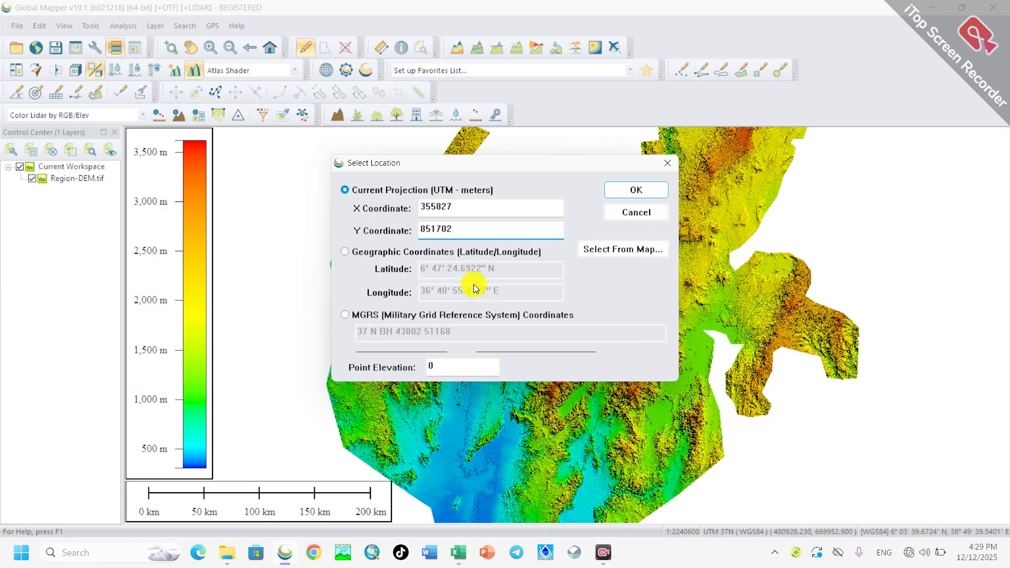
click(665, 190)
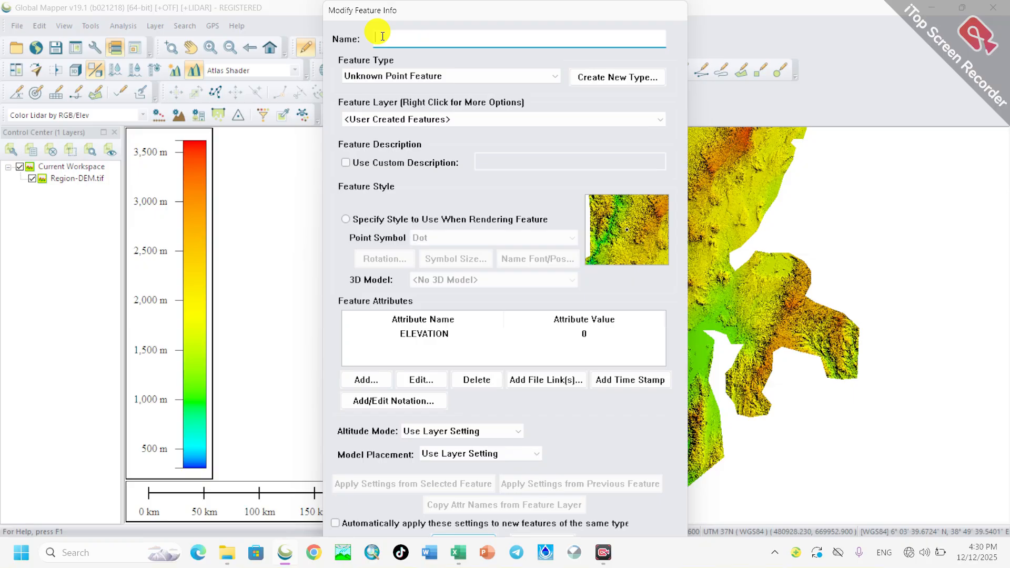
Step: Name the point feature DAM AXIS and copy that name
text(DAM AXI)
text(S)
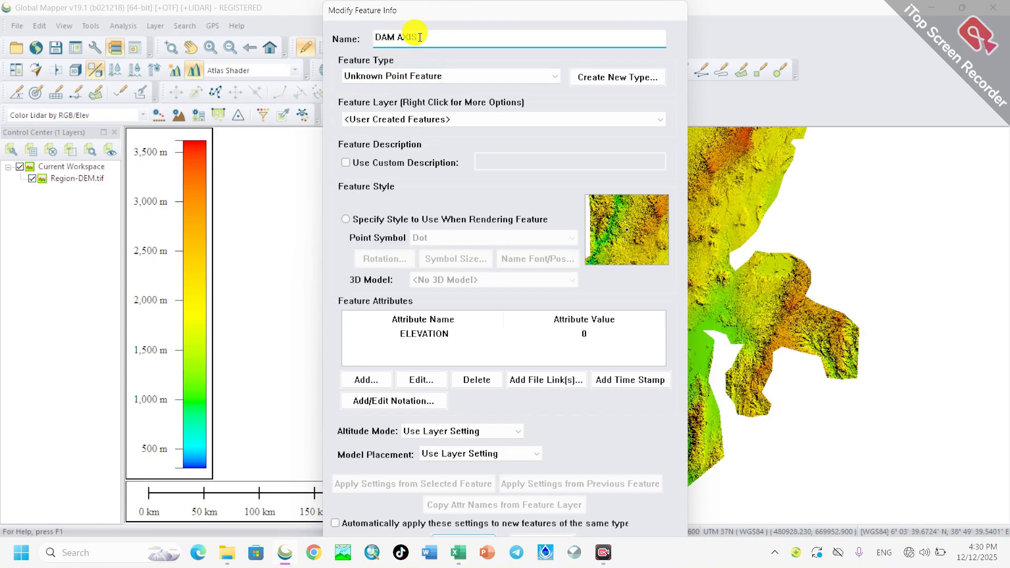
drag(420, 37, 381, 37)
key(ctrl+c)
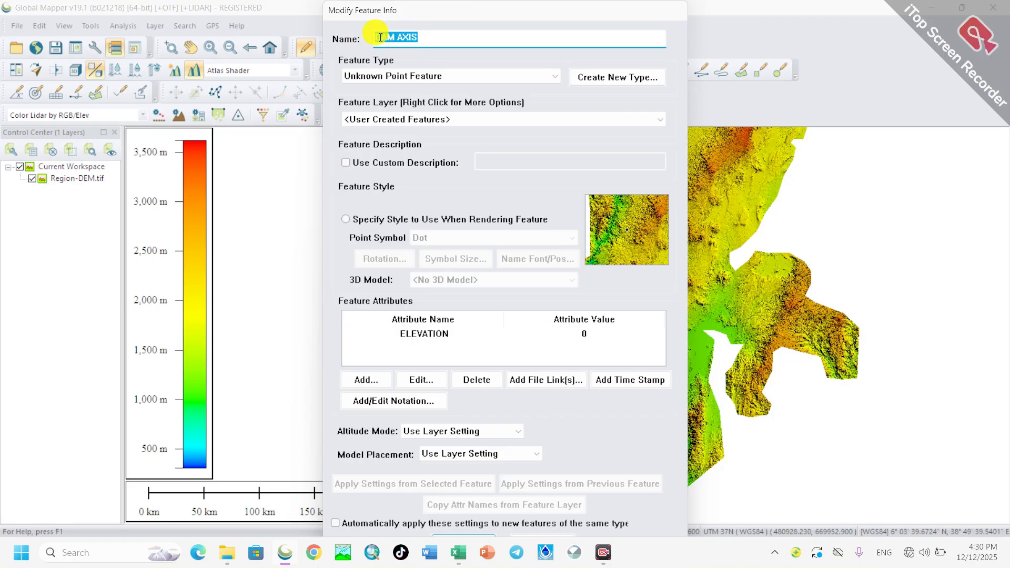
right_click(381, 37)
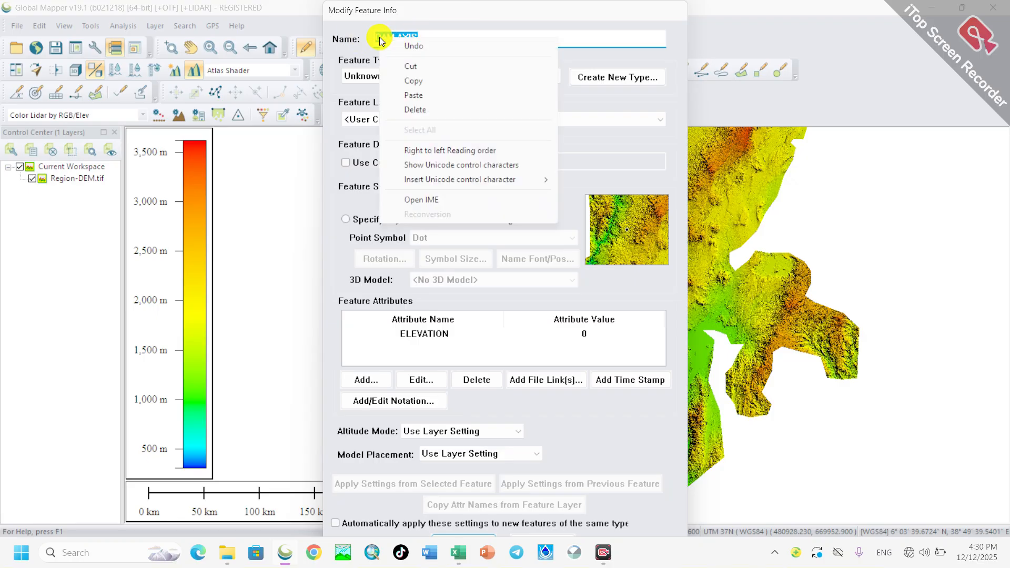
click(412, 81)
Step: Set the point's feature type to Hospital
click(412, 79)
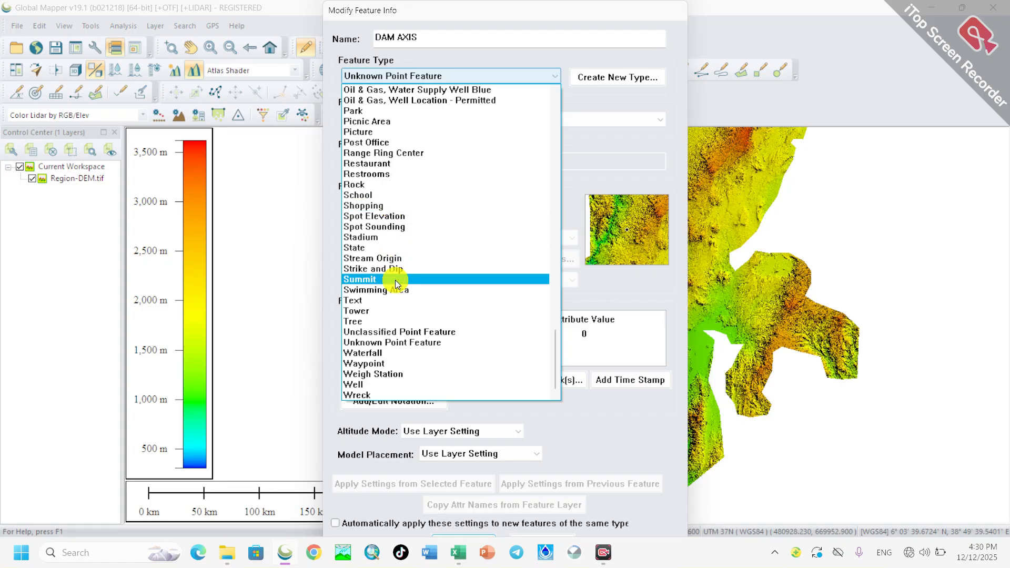
scroll(395, 284, up, 1)
scroll(405, 326, up, 15)
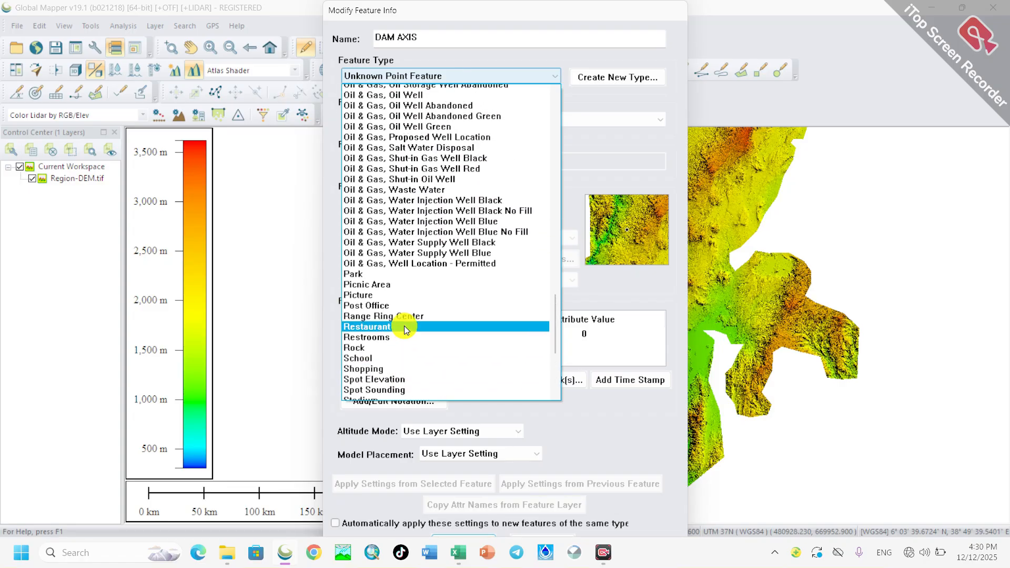
scroll(405, 327, up, 20)
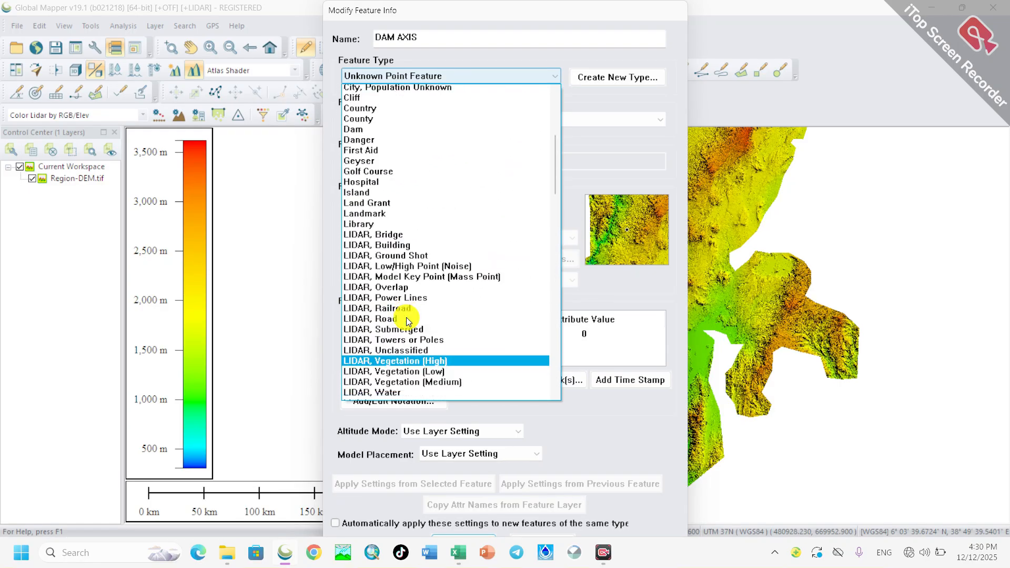
scroll(408, 317, up, 3)
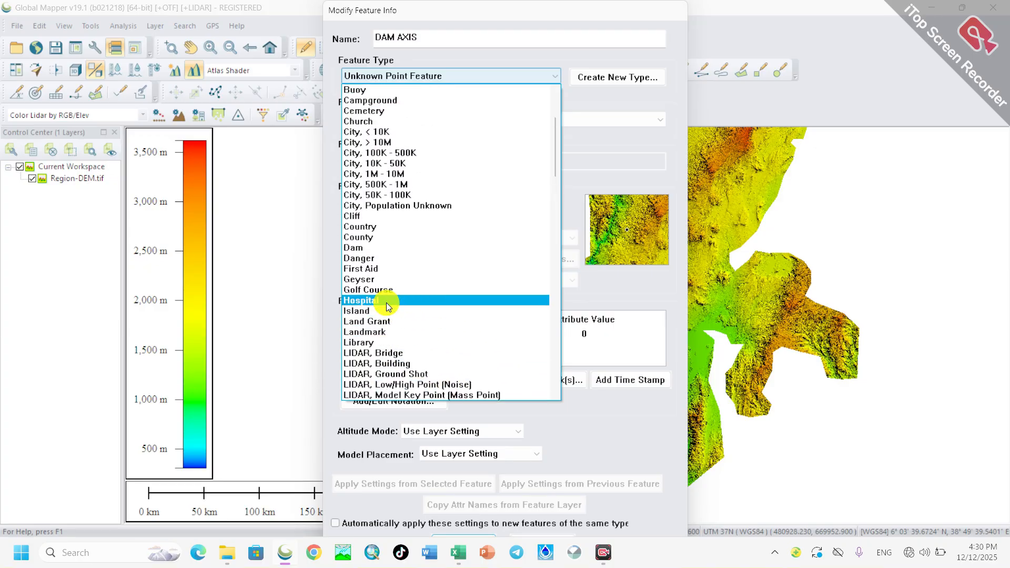
click(386, 302)
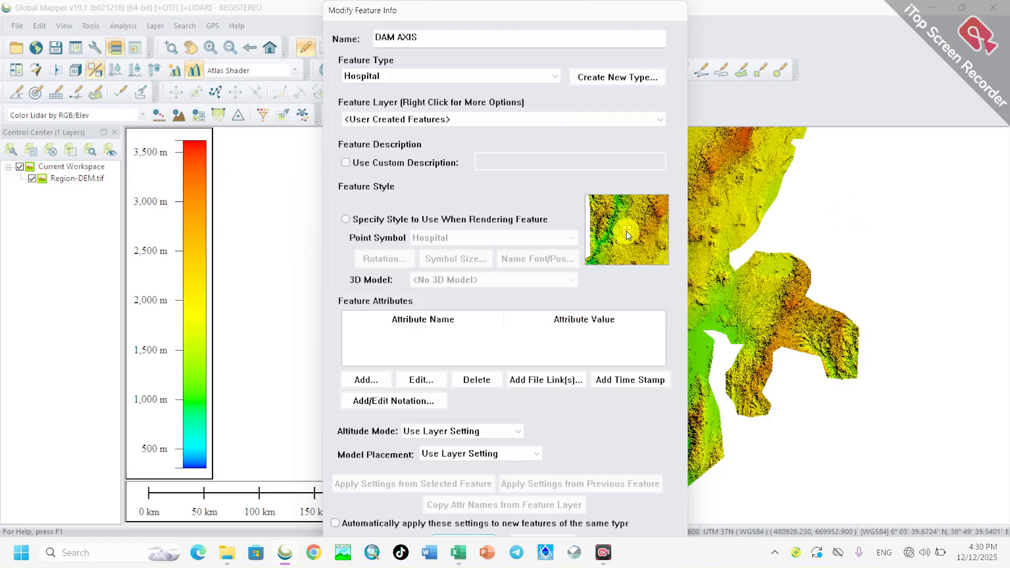
Step: Assign the point to a newly created layer and paste DAM AXIS as its custom description
click(454, 118)
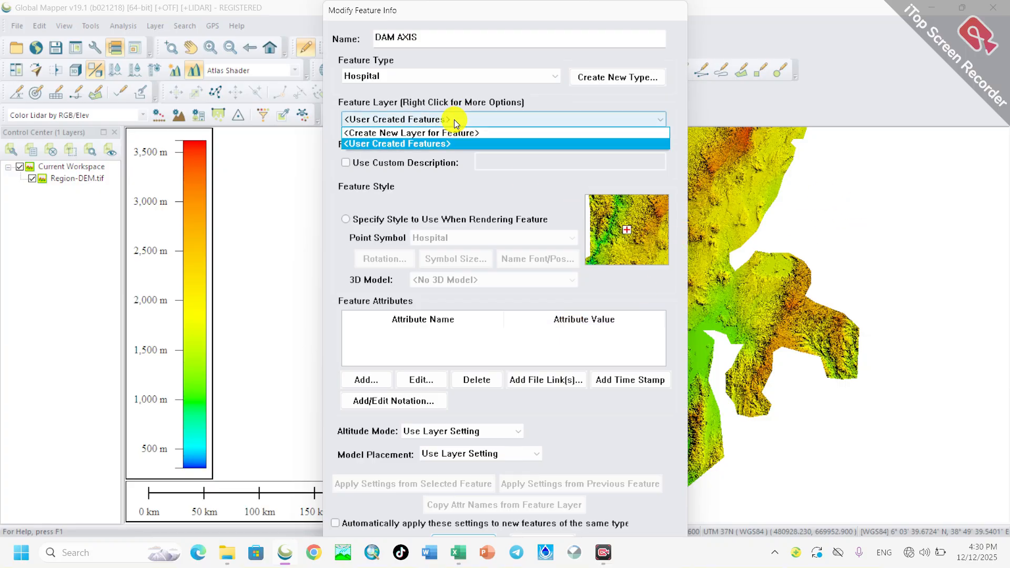
click(439, 132)
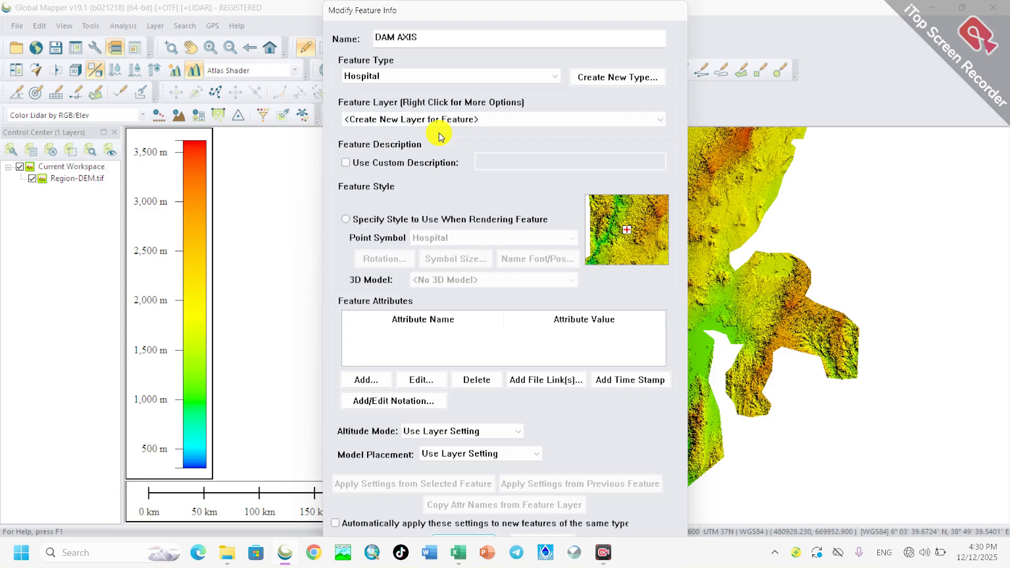
click(345, 162)
click(503, 159)
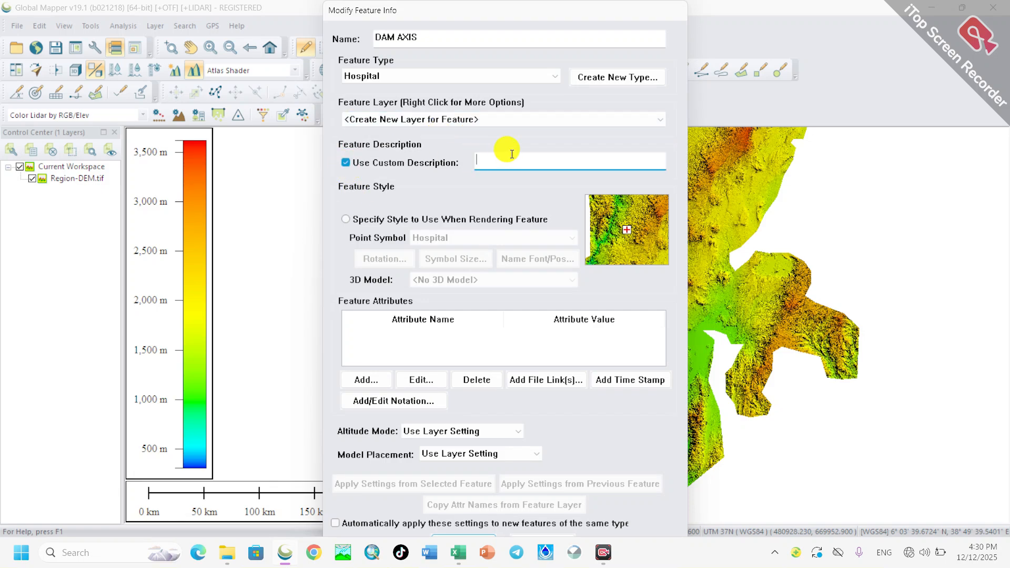
right_click(503, 160)
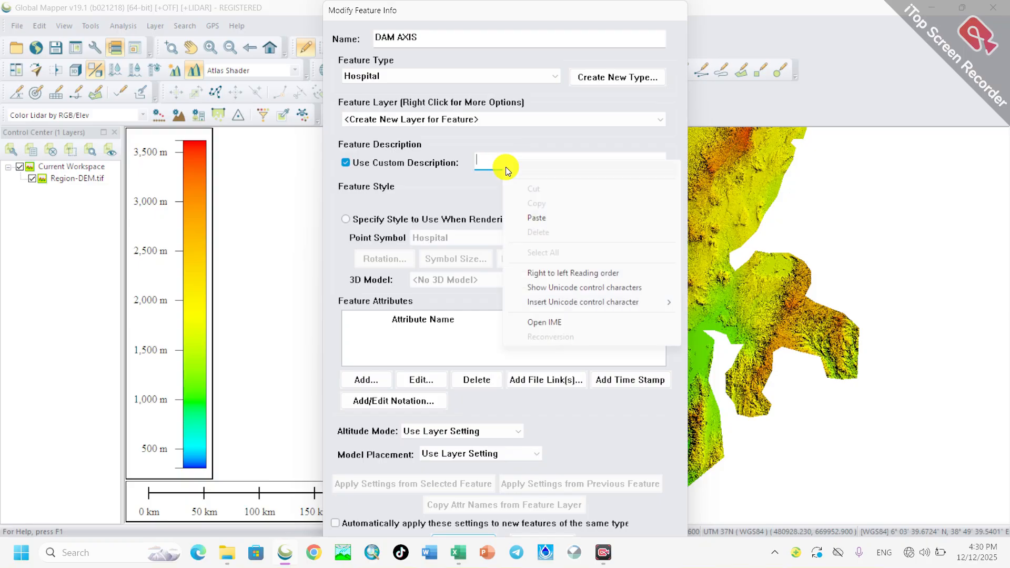
click(536, 217)
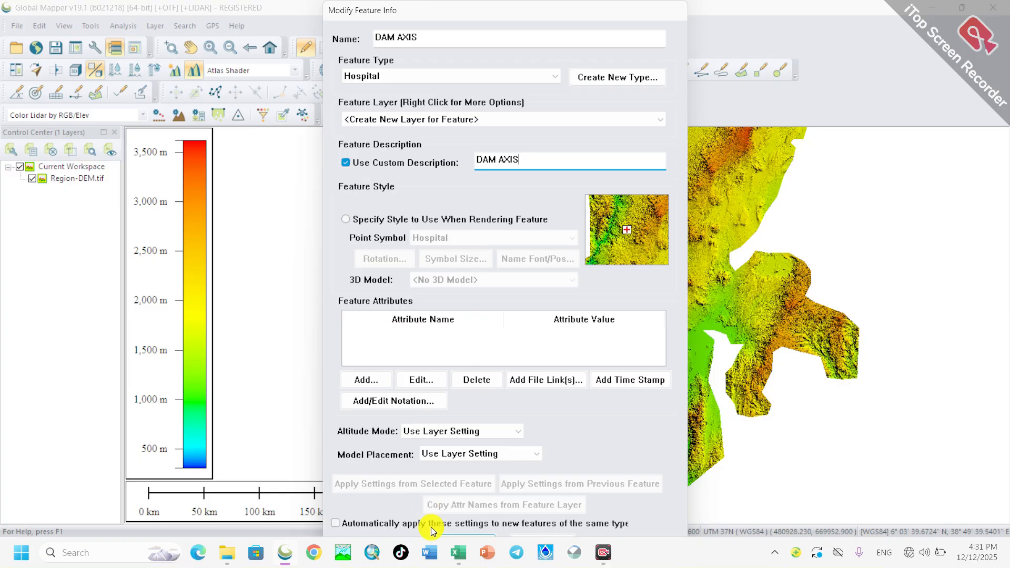
Step: Confirm the feature, name its new layer DAM AXIS and accept the UTM zone 37 WGS84 layer projection
click(448, 535)
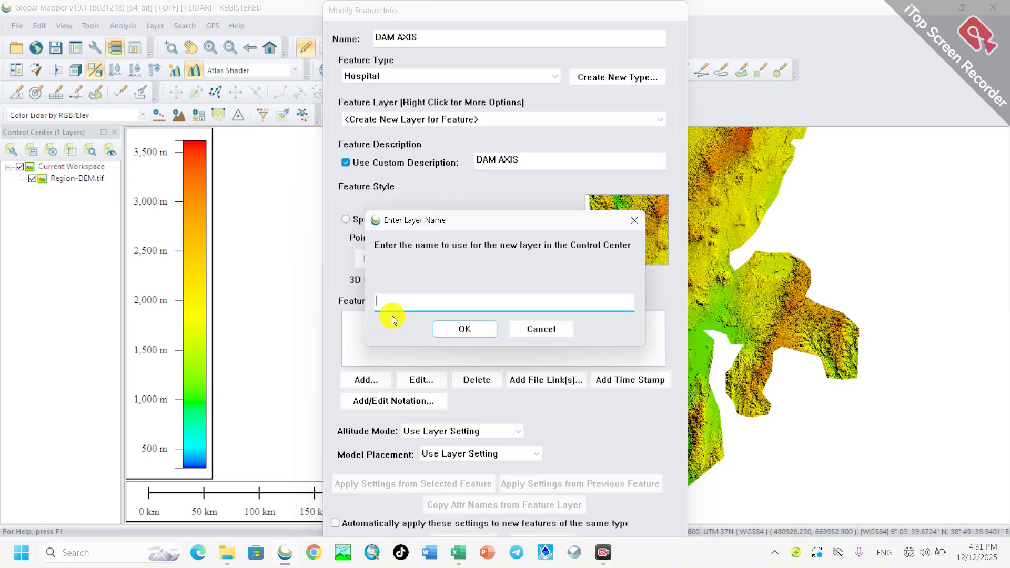
right_click(389, 303)
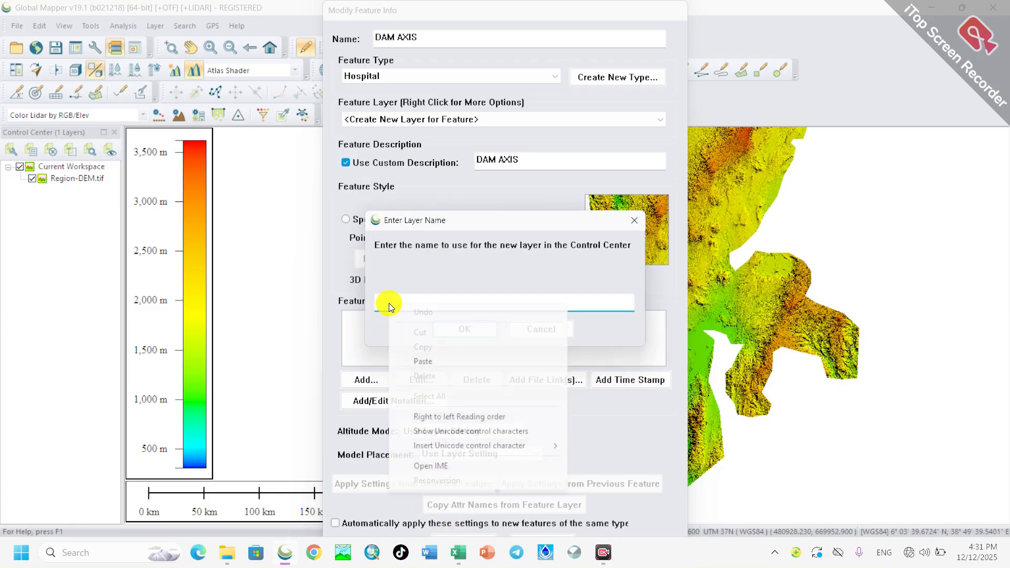
click(421, 361)
click(472, 330)
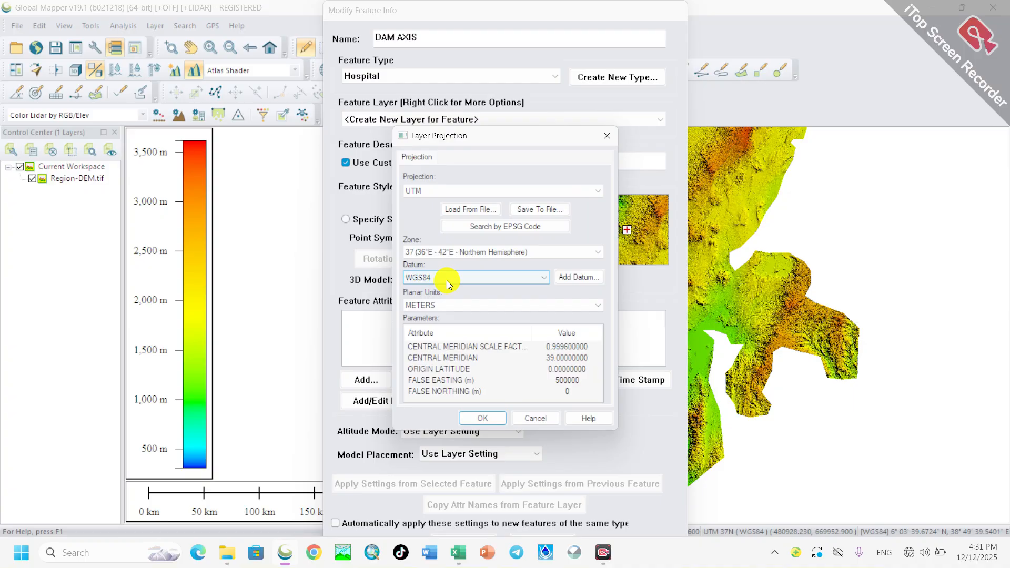
click(471, 418)
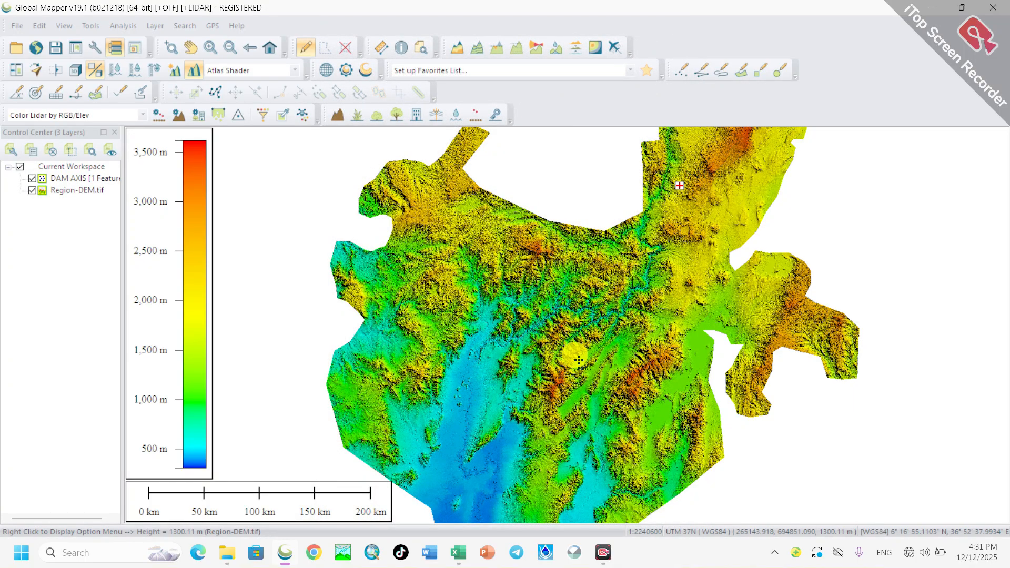
Step: Examine the terrain around the DAM AXIS point and select the Region-DEM.tif layer
scroll(684, 158, up, 3)
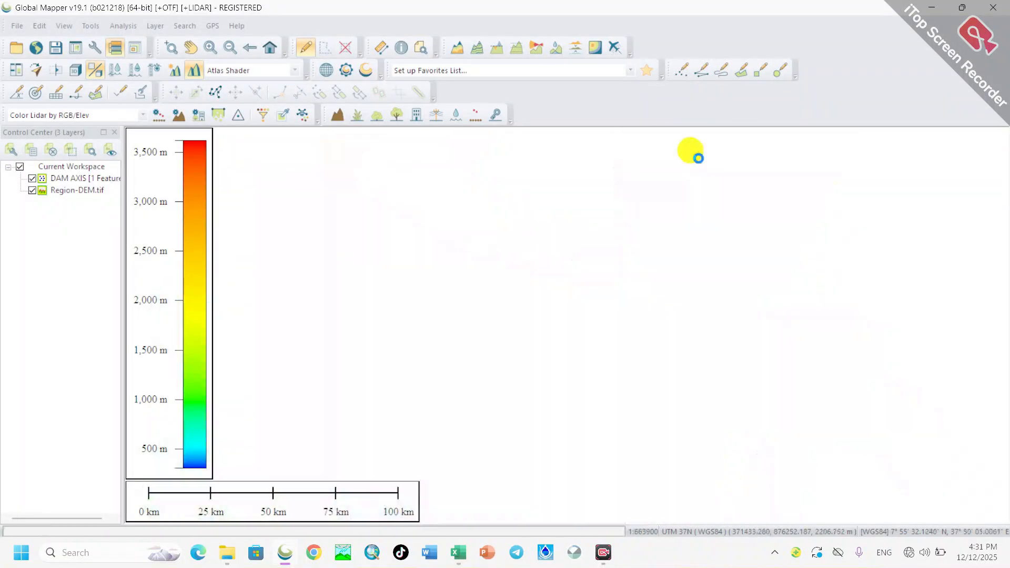
scroll(635, 252, up, 2)
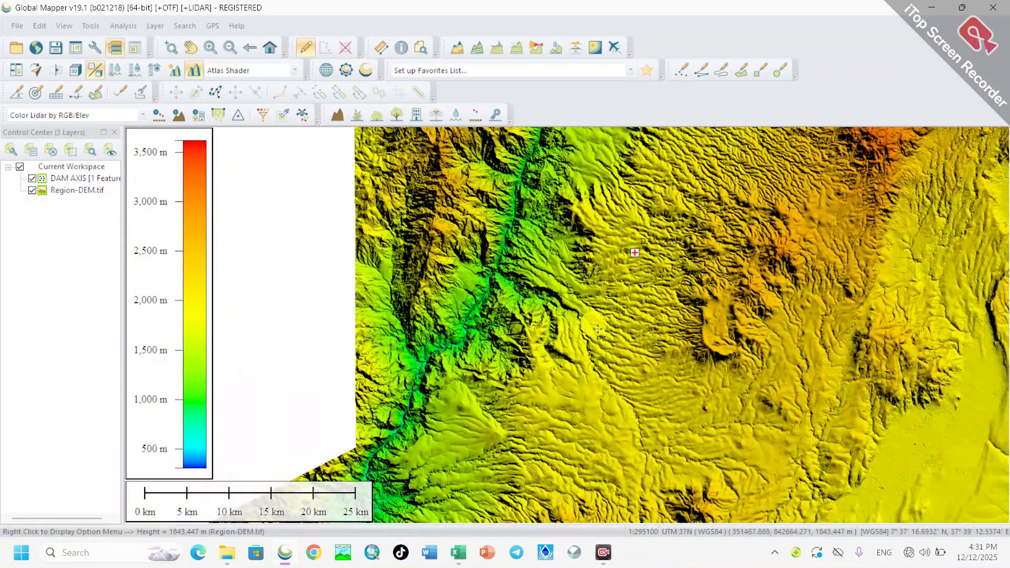
scroll(638, 275, up, 1)
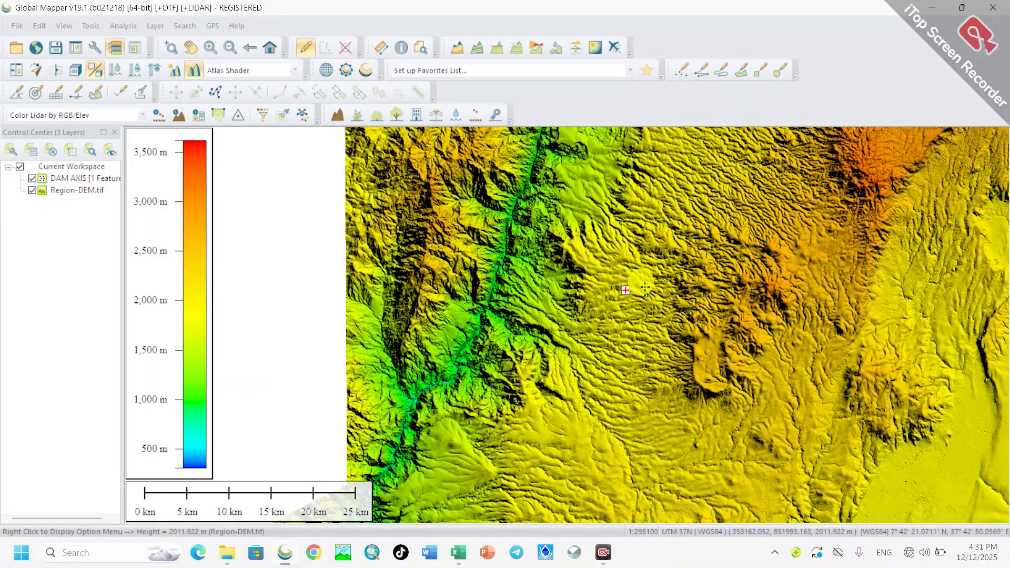
scroll(638, 287, down, 2)
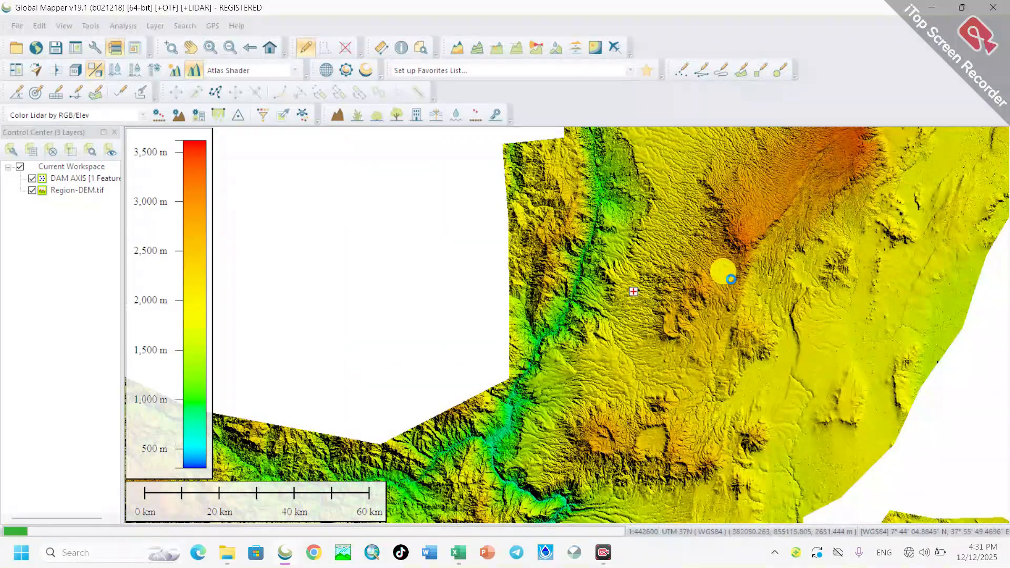
scroll(731, 277, up, 1)
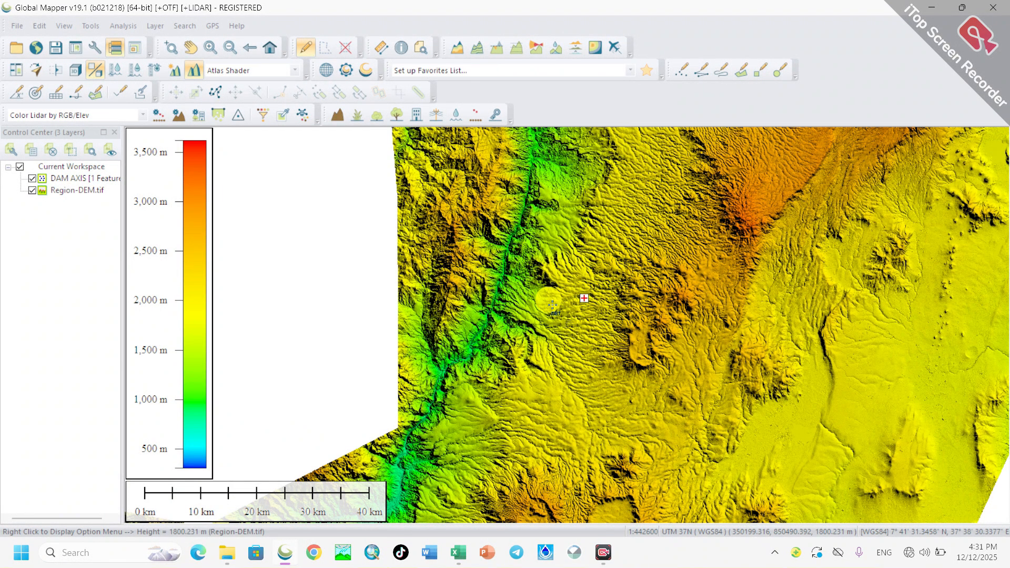
click(65, 192)
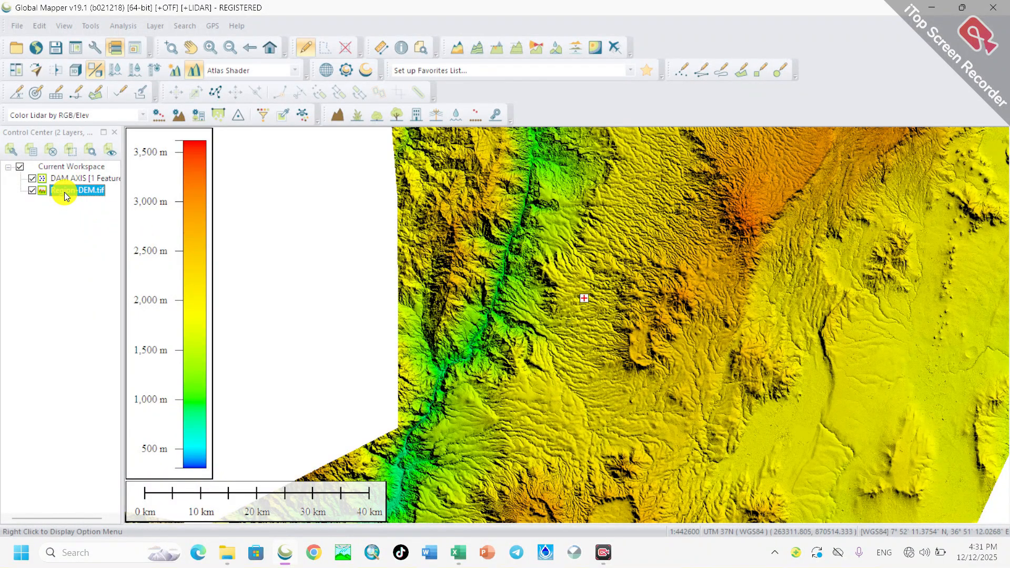
Step: Start an export of the Region-DEM.tif layer and include the DAM AXIS layer in the selection
right_click(64, 191)
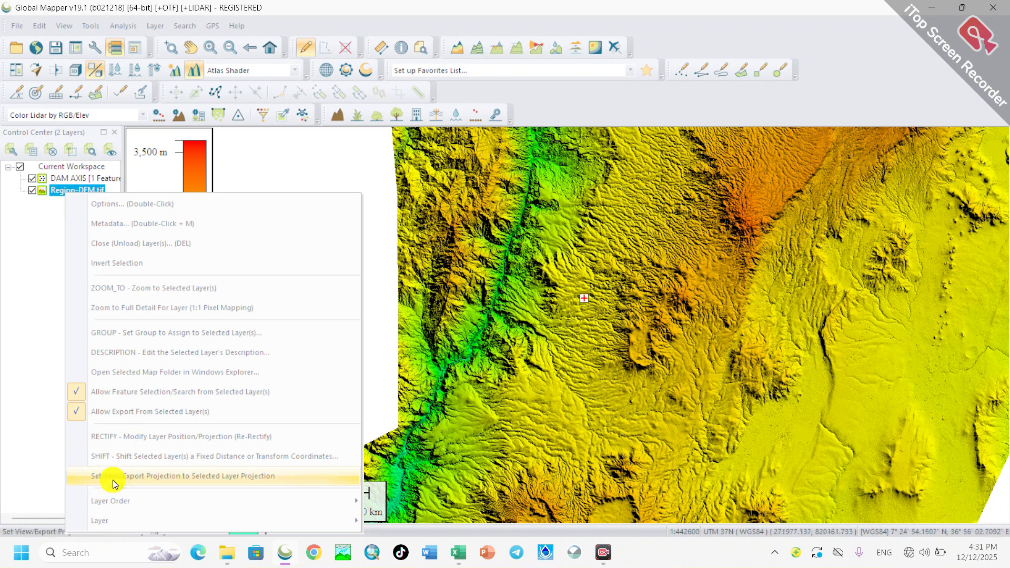
mouse_move(110, 517)
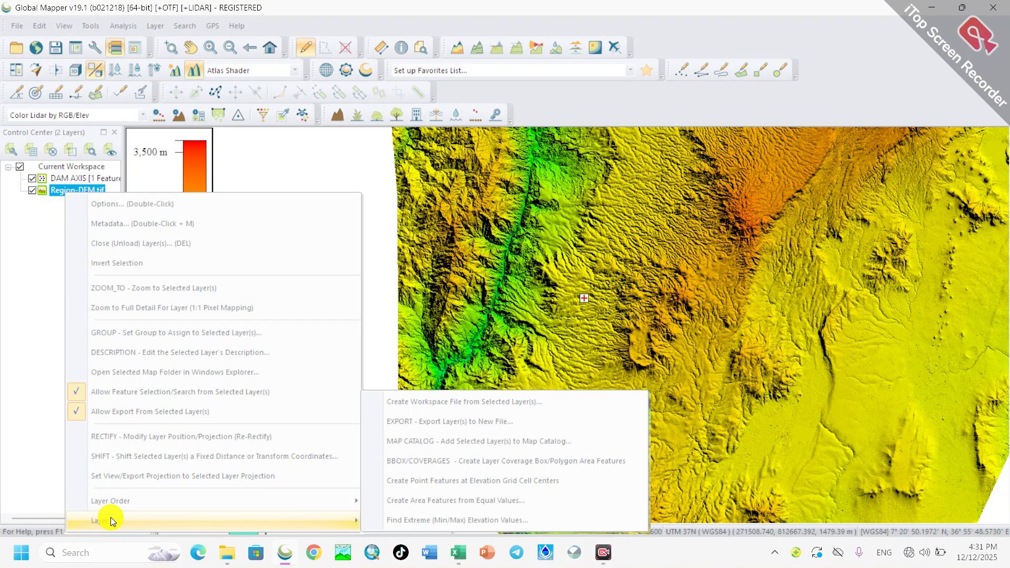
click(447, 424)
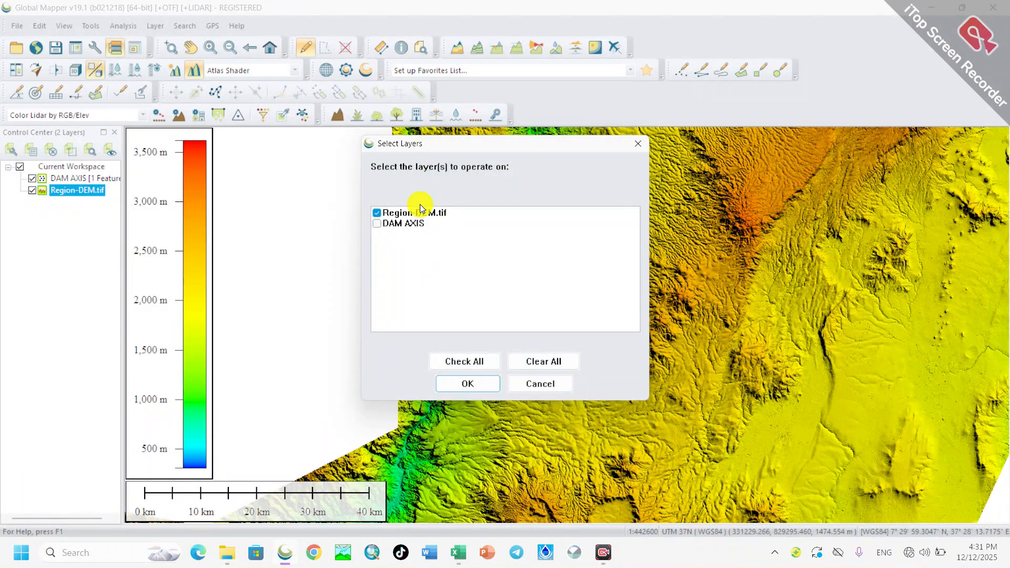
click(376, 223)
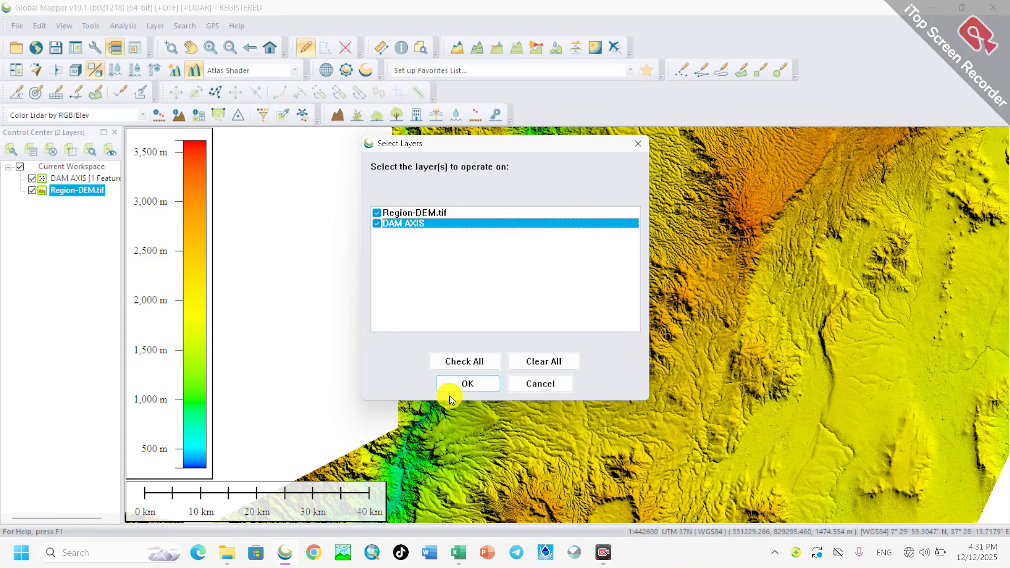
click(469, 384)
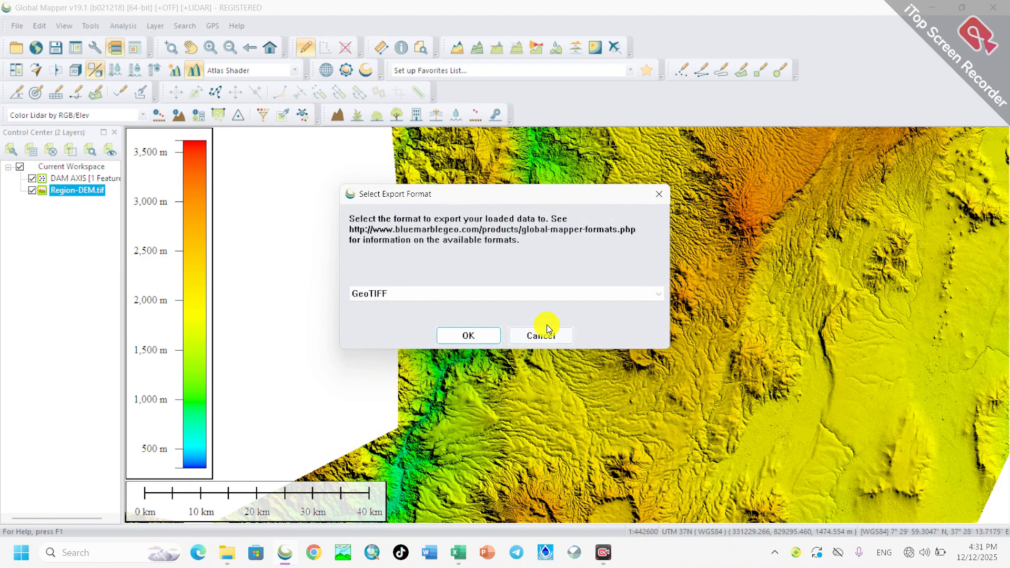
Step: Choose GeoTIFF as the export format and confirm it
click(601, 293)
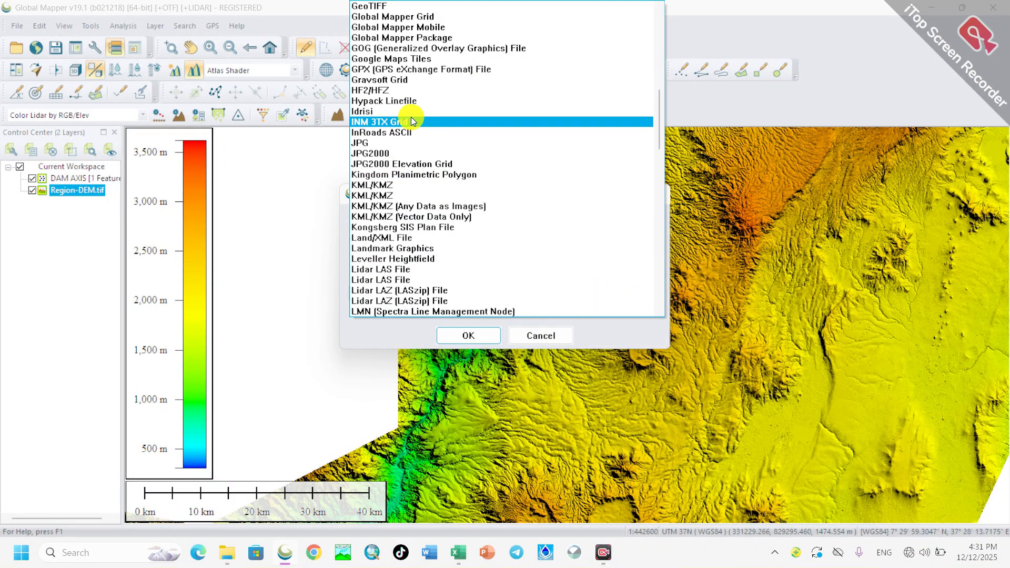
click(400, 102)
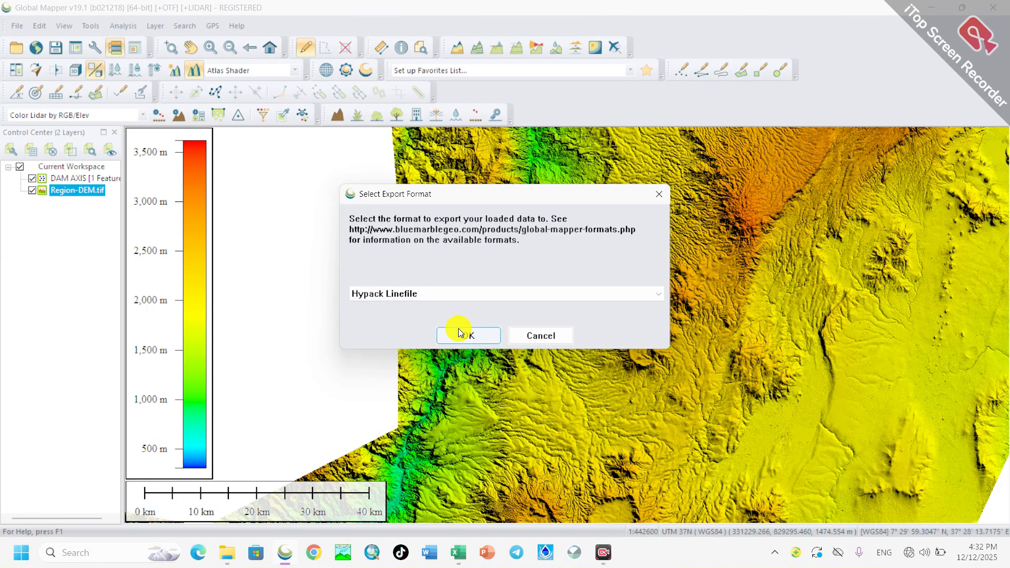
click(485, 298)
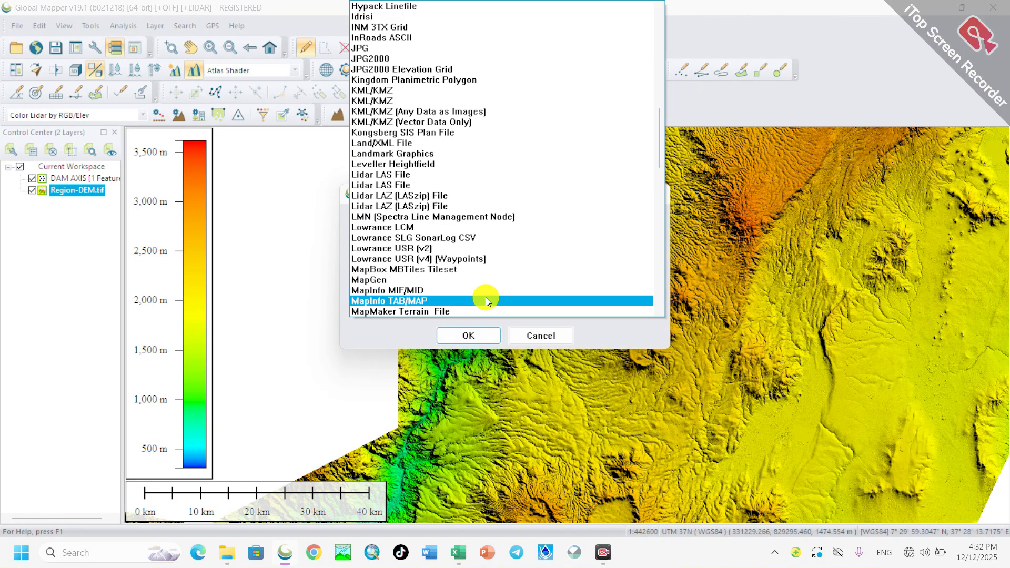
scroll(480, 170, up, 6)
scroll(502, 206, down, 1)
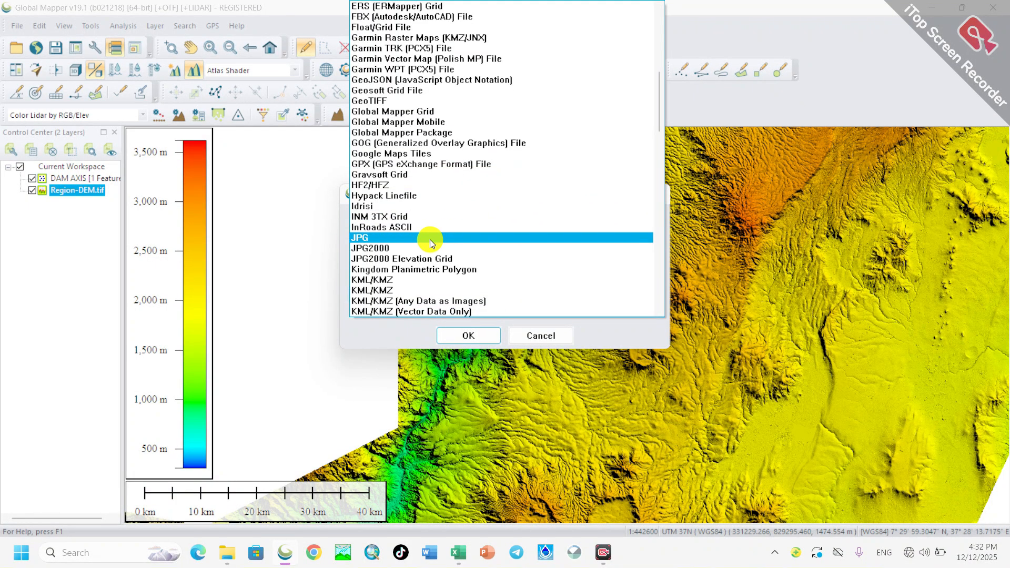
click(391, 101)
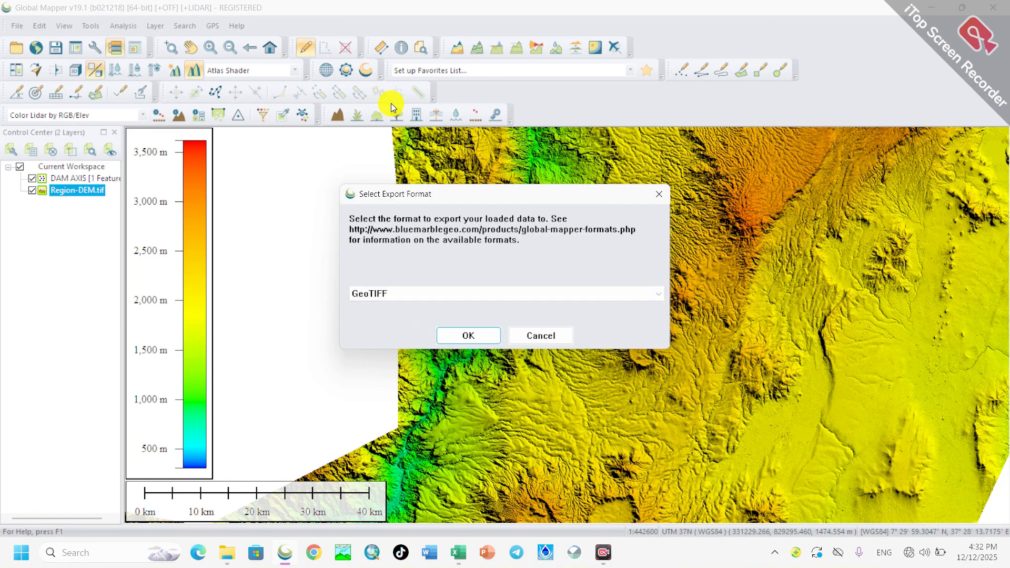
click(462, 336)
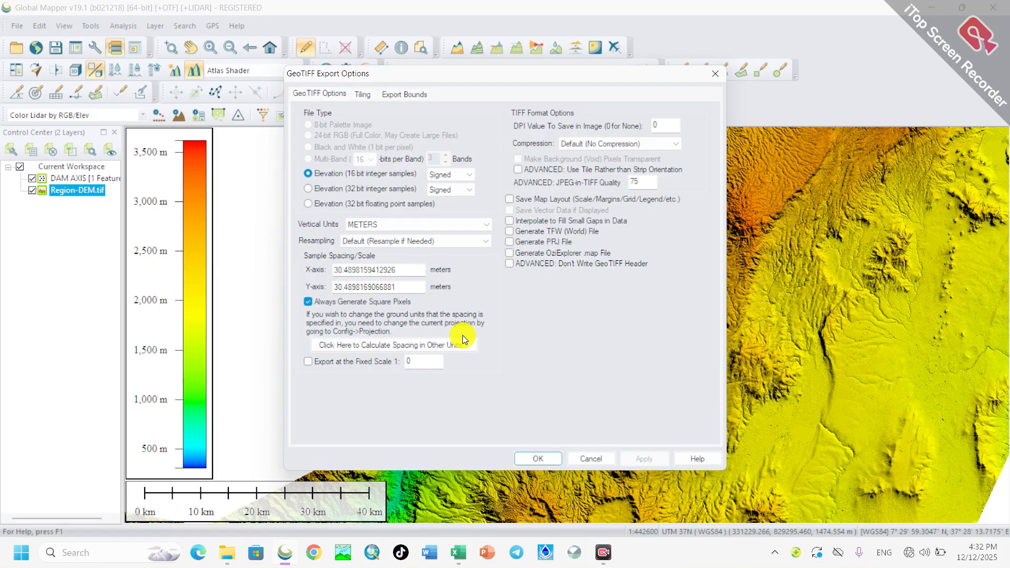
Step: Limit the export bounds to a drawn box around the DAM AXIS point, about 24.1 km wide and 22.0 km high
click(396, 97)
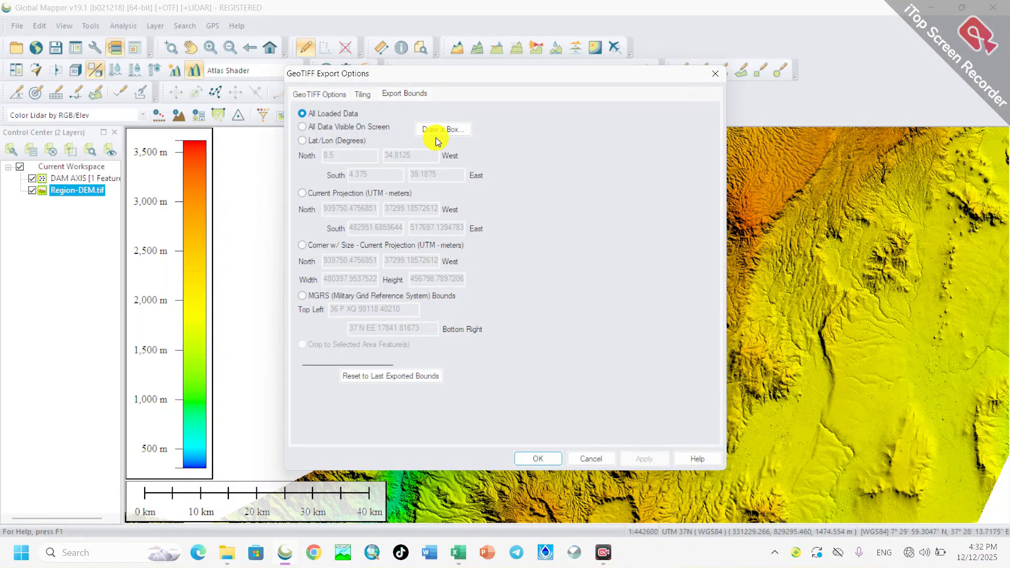
click(450, 130)
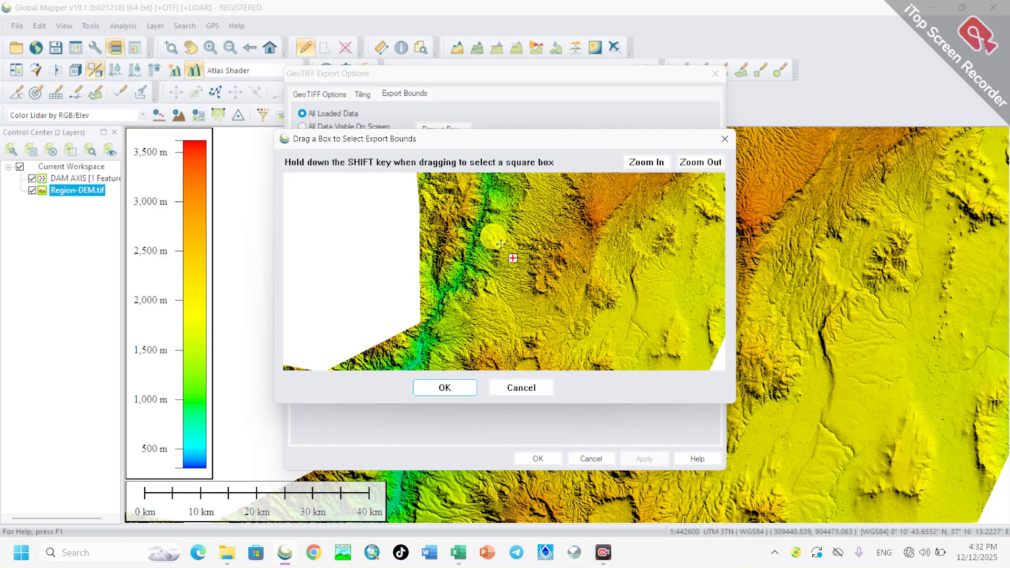
drag(500, 244, 565, 286)
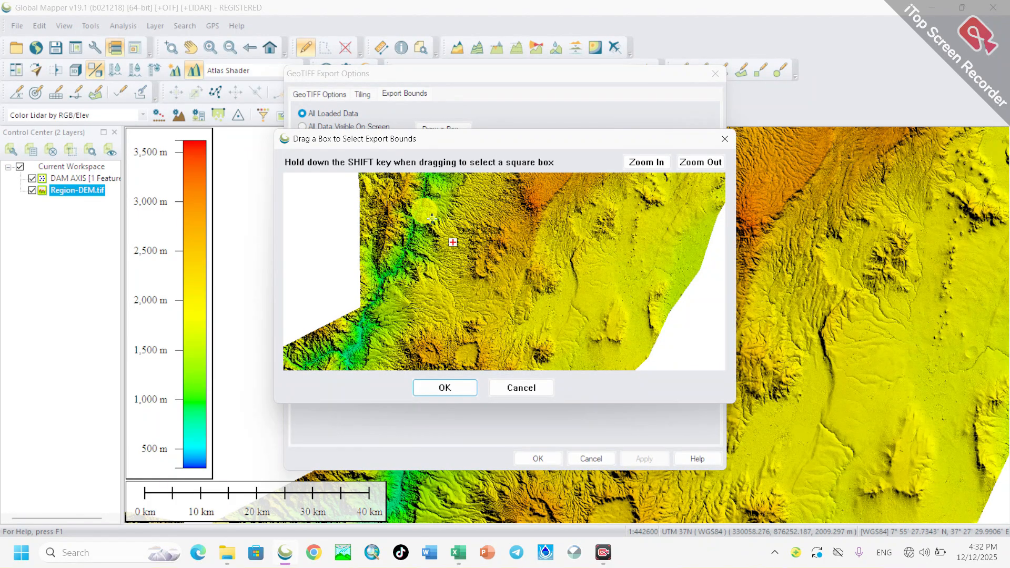
drag(432, 217, 500, 280)
click(440, 393)
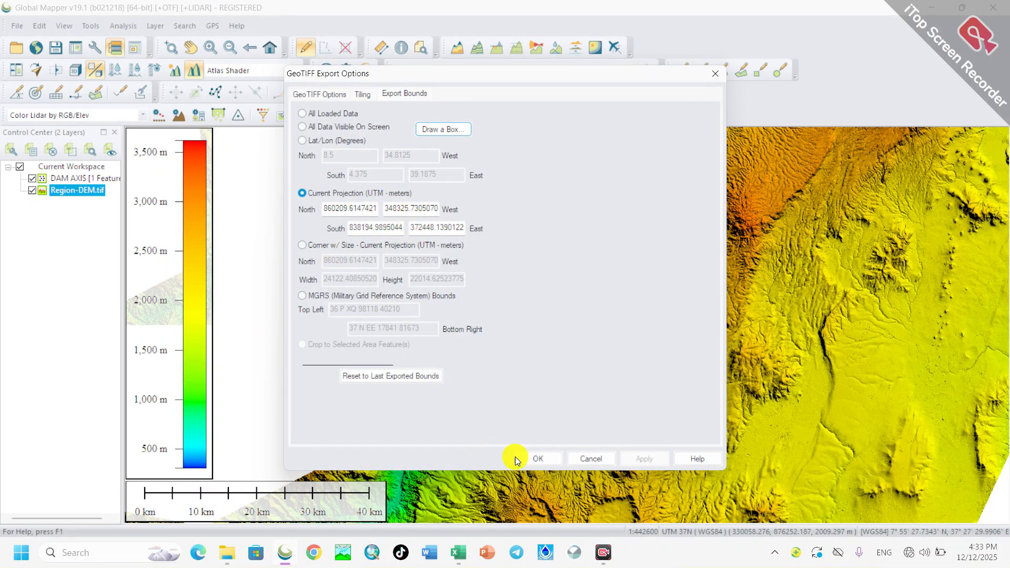
Step: Accept the export options and save the GeoTIFF as GEOTIF in the HEC-HMS-TRAINING folder
click(528, 456)
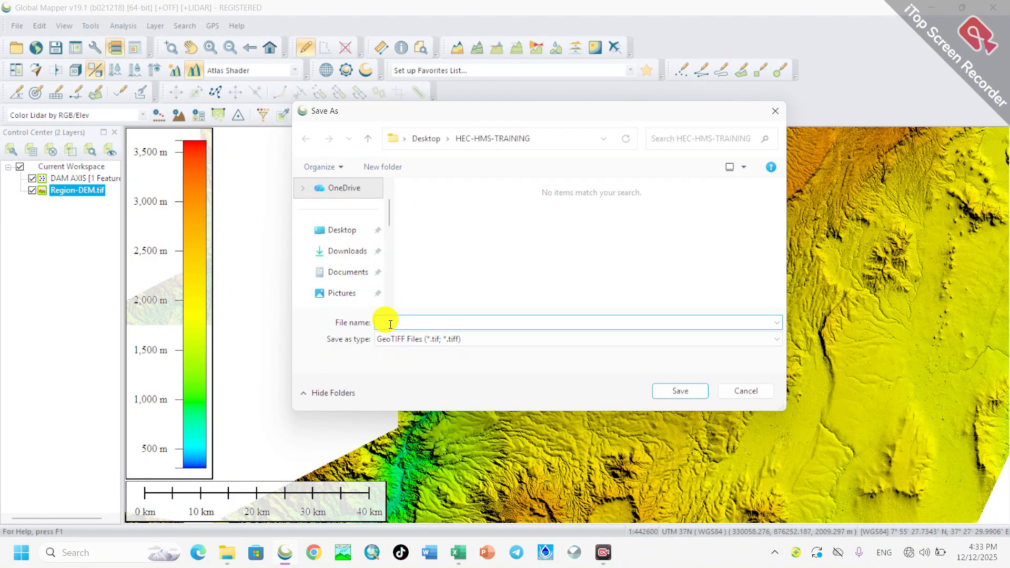
text(GEOTIF)
click(678, 392)
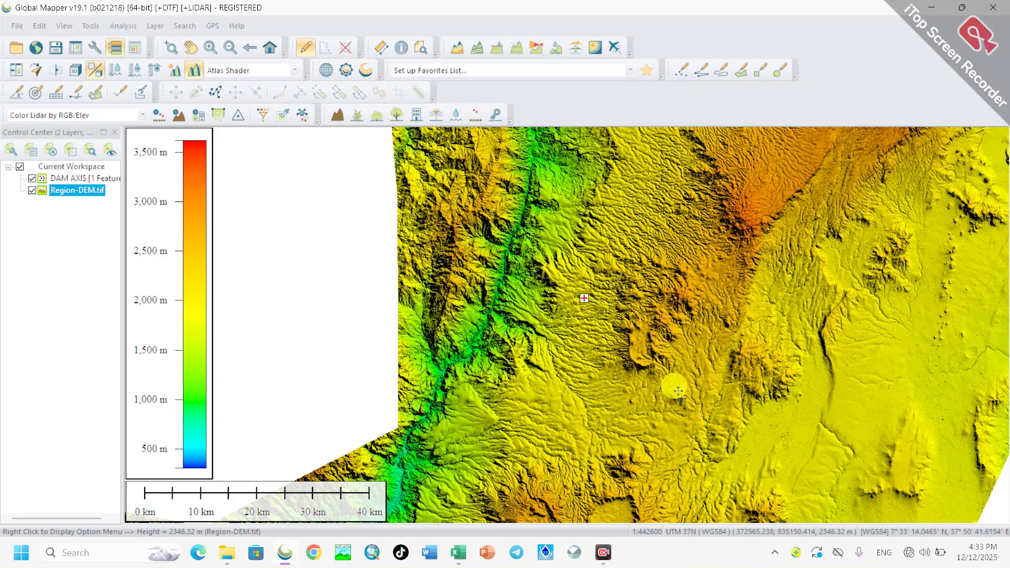
click(1004, 6)
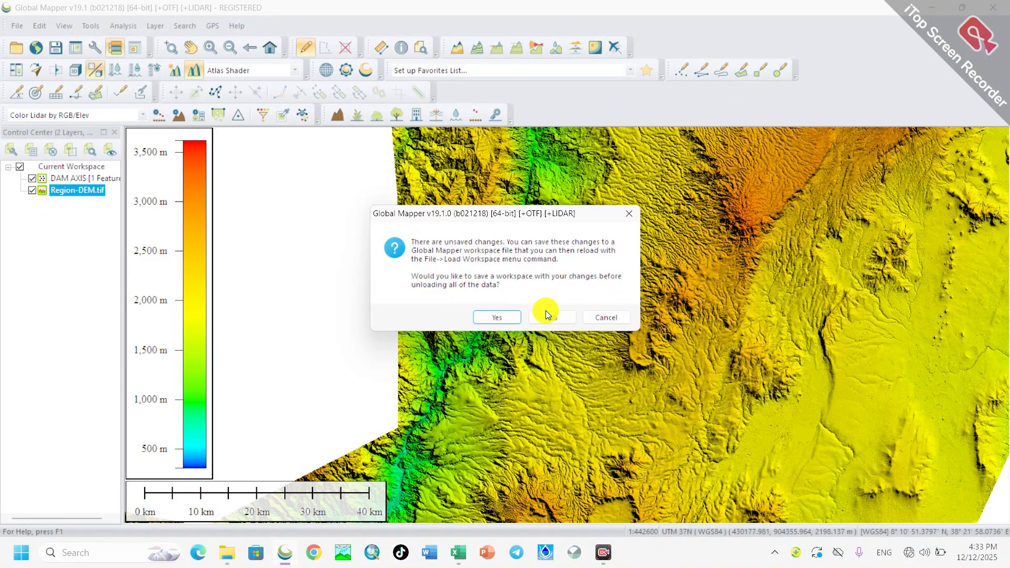
click(514, 318)
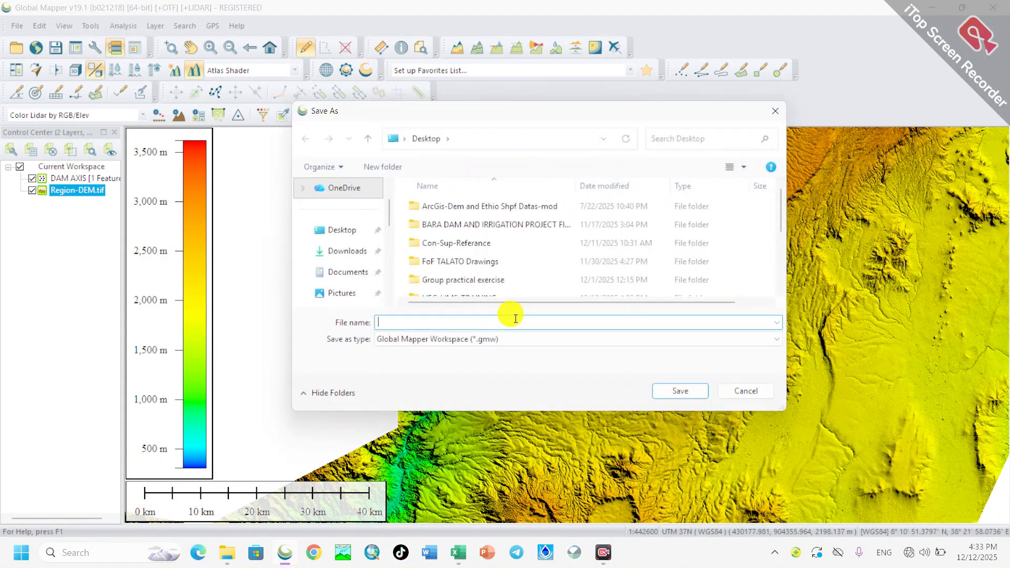
click(775, 111)
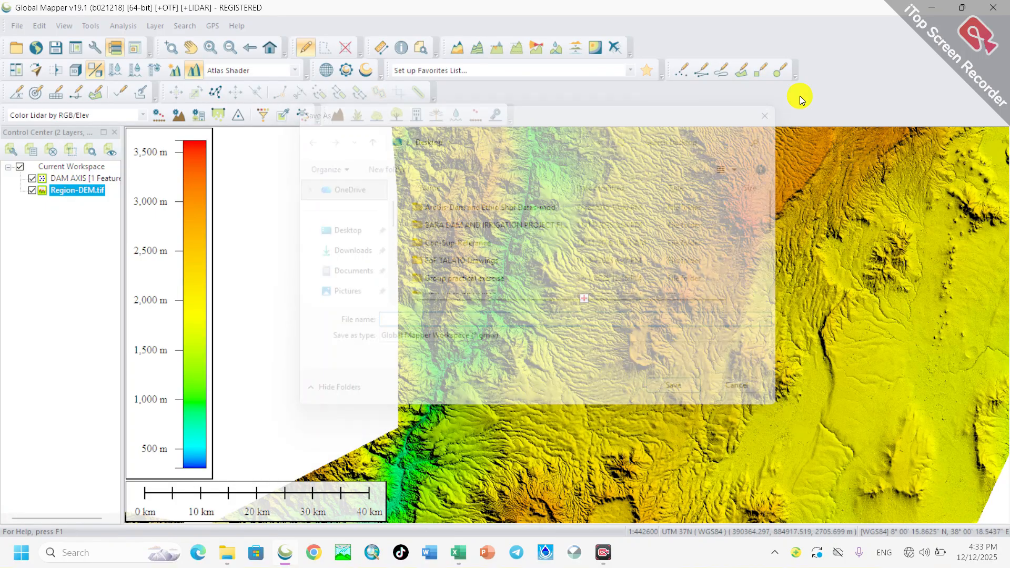
Step: Check the HEC-HMS-TRAINING folder on the desktop for the exported GEOTIF file and return to Global Mapper
click(931, 8)
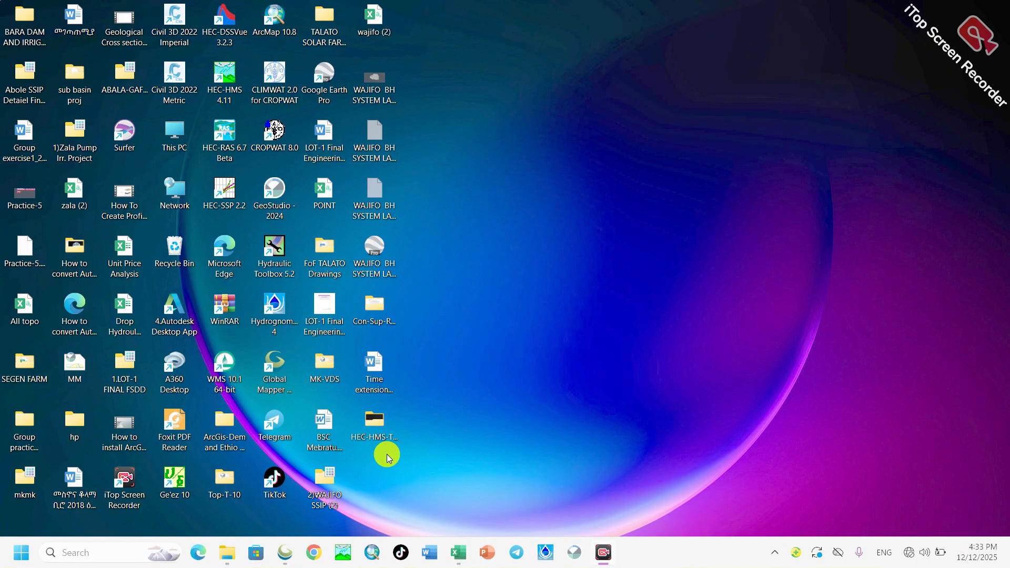
double_click(376, 423)
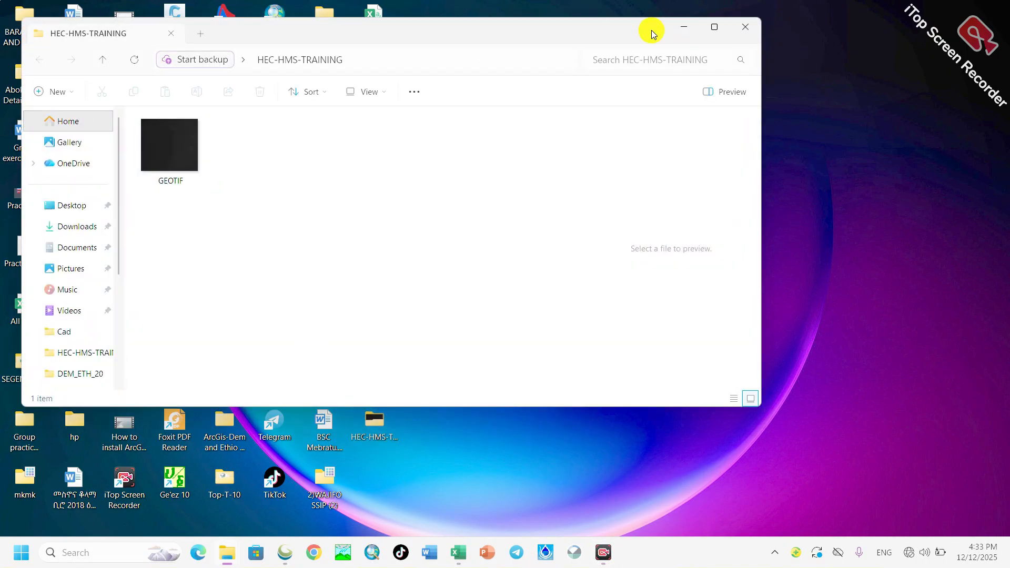
click(749, 33)
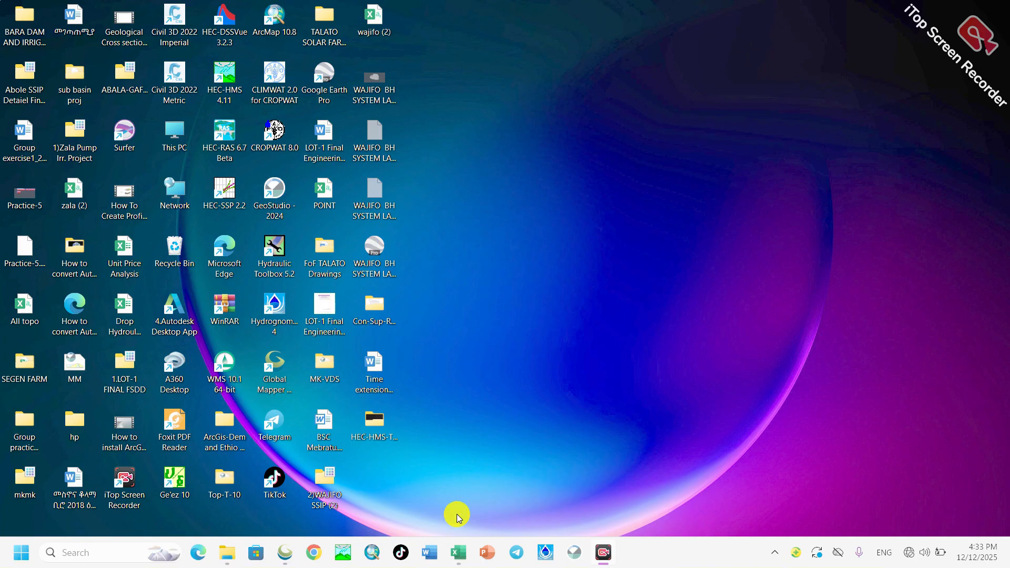
mouse_move(286, 552)
click(291, 511)
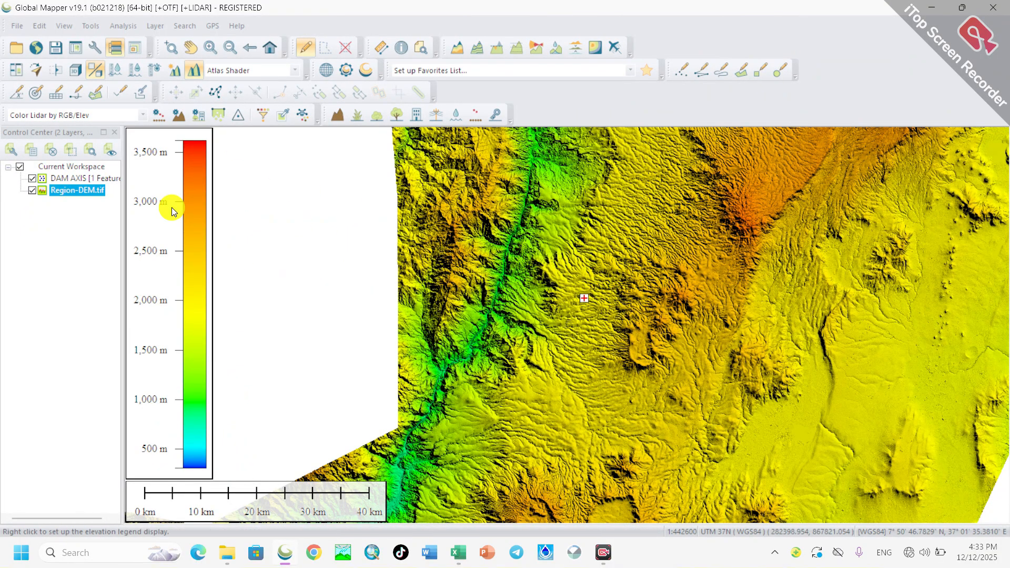
Step: Start an export of the DAM AXIS layer alone, using Shapefile as the export format
click(74, 181)
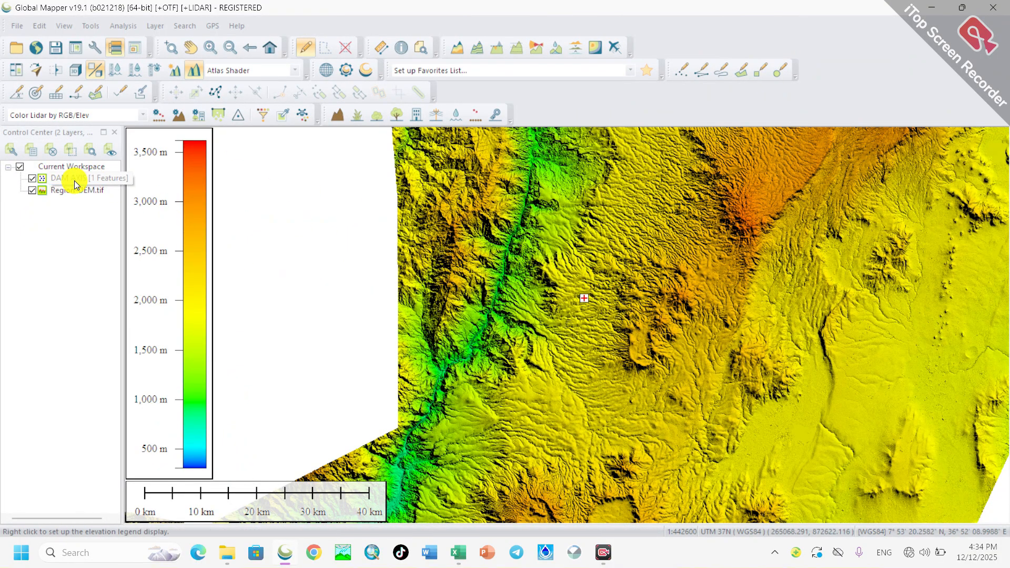
click(73, 189)
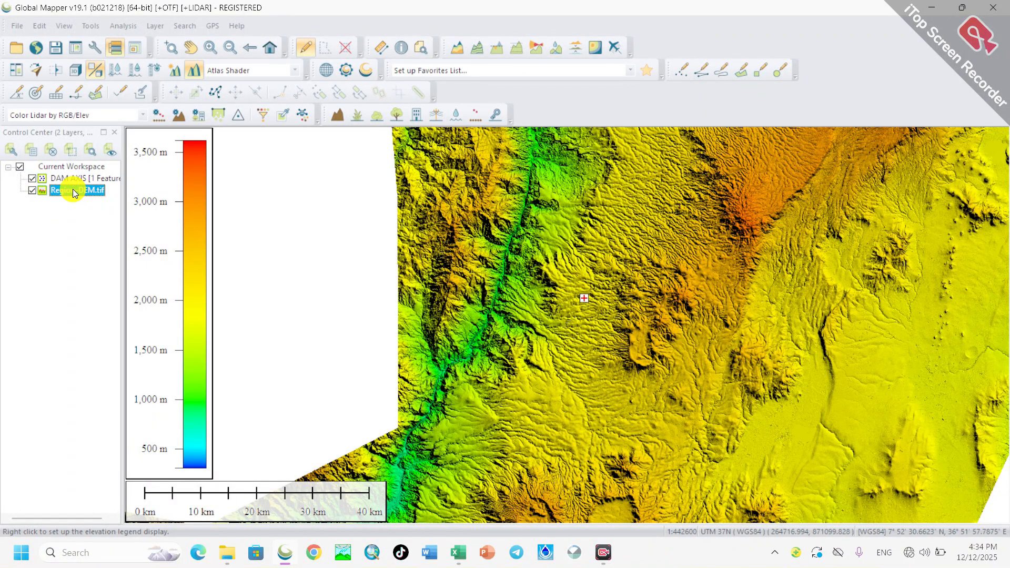
click(70, 177)
right_click(70, 178)
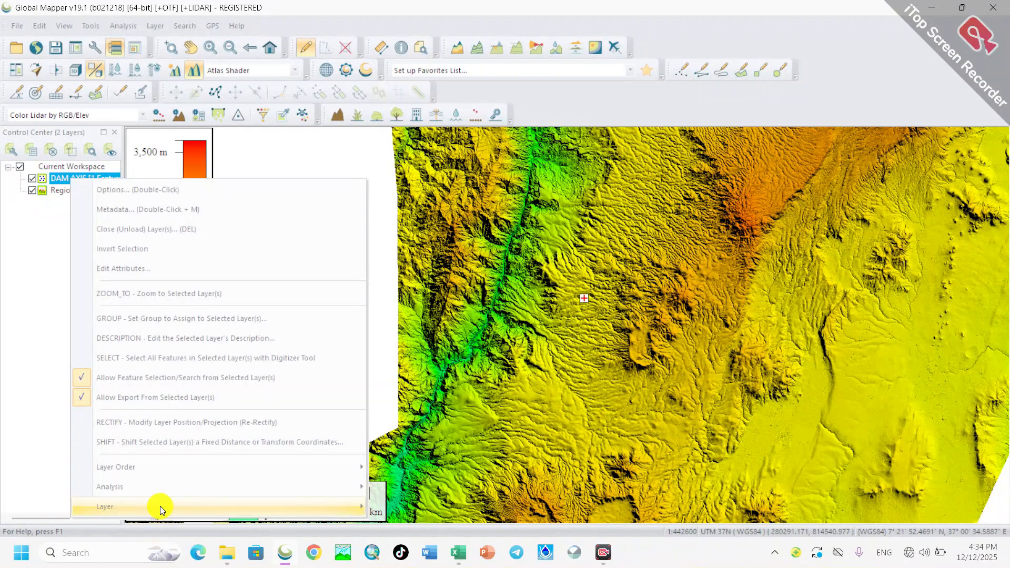
mouse_move(160, 506)
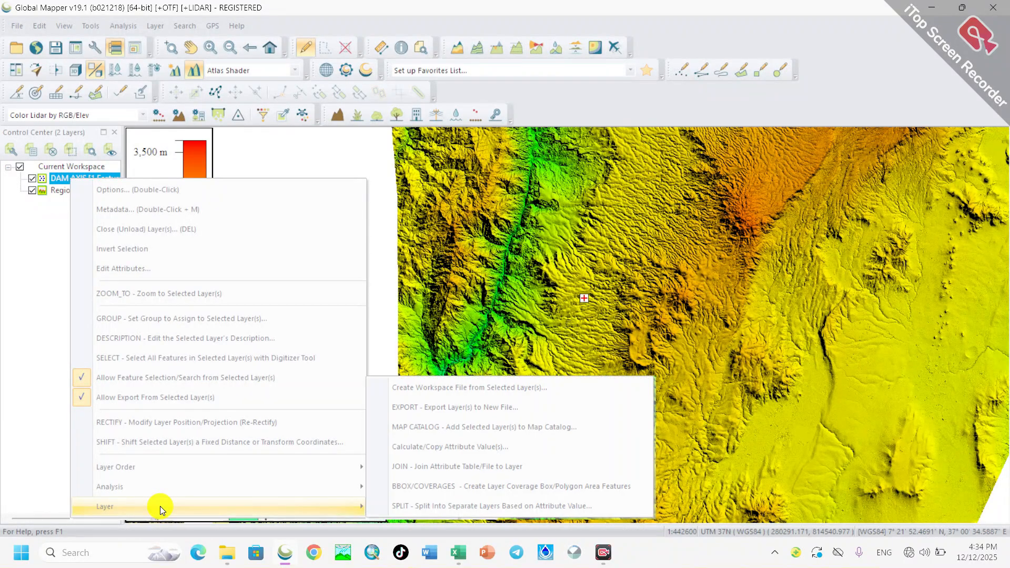
click(446, 409)
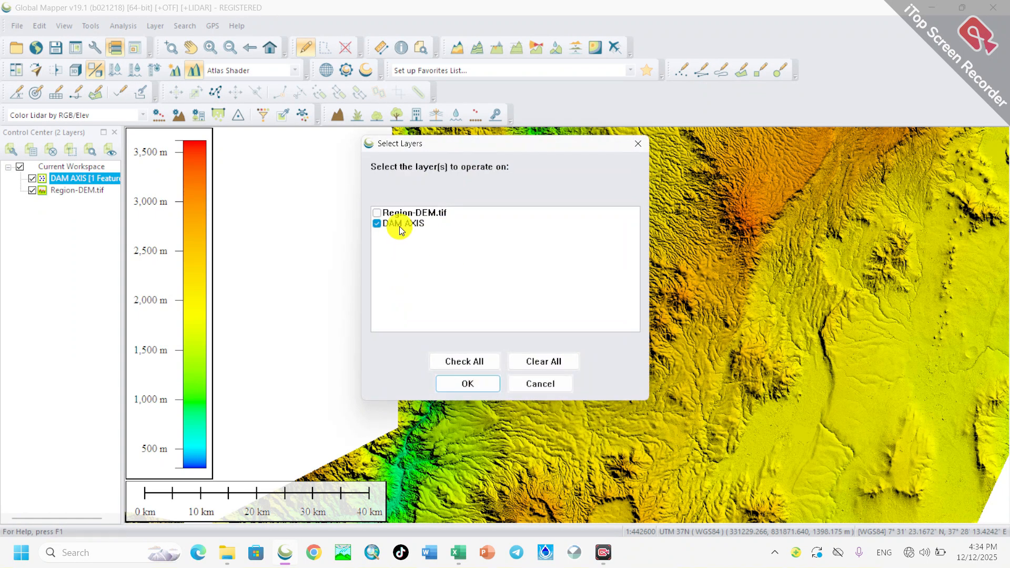
click(456, 384)
click(427, 298)
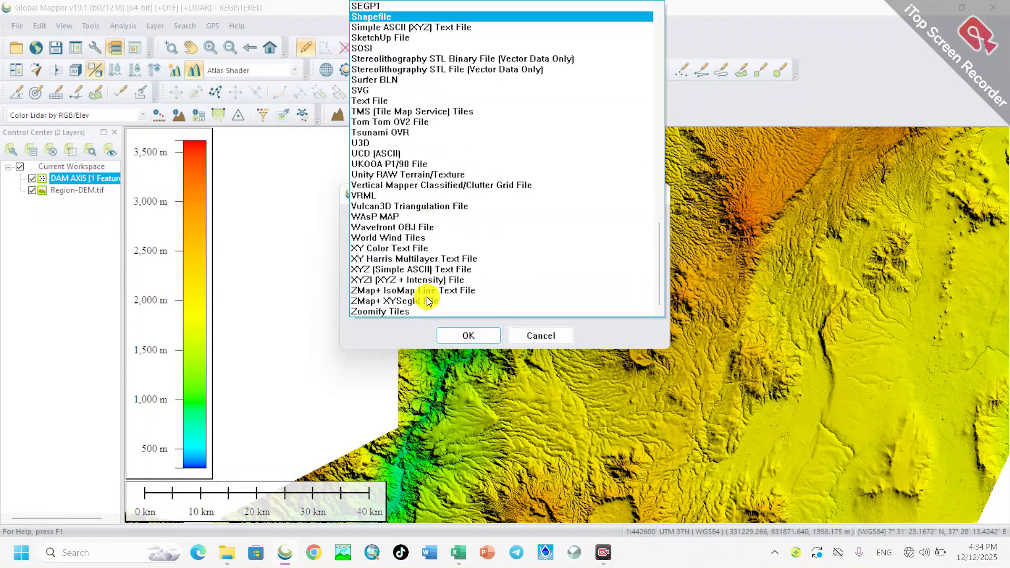
click(378, 20)
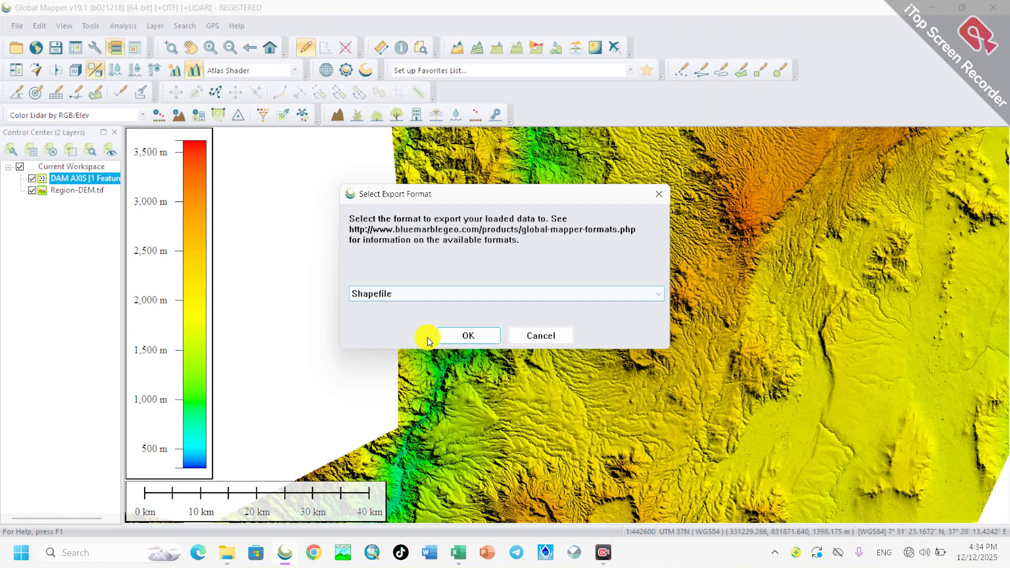
click(462, 334)
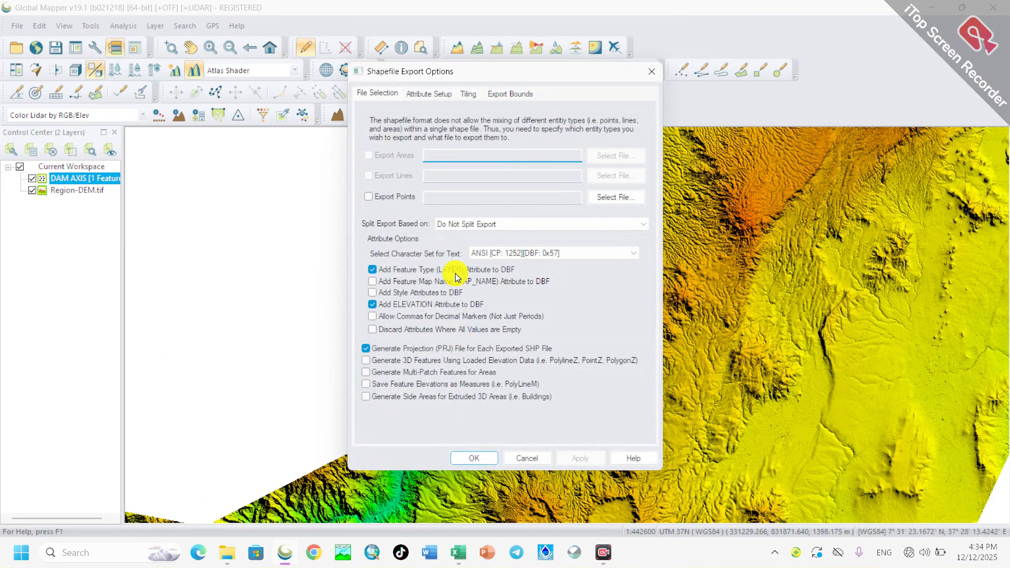
Step: Enable point export and set its output file to SHAPEFILE in the HEC-HMS-TRAINING folder
click(369, 197)
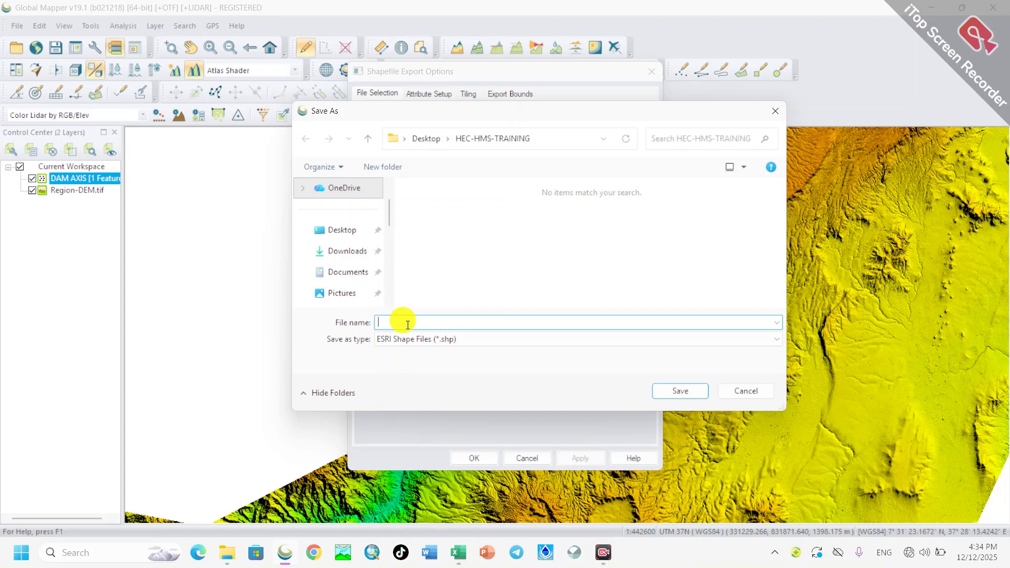
text(SH)
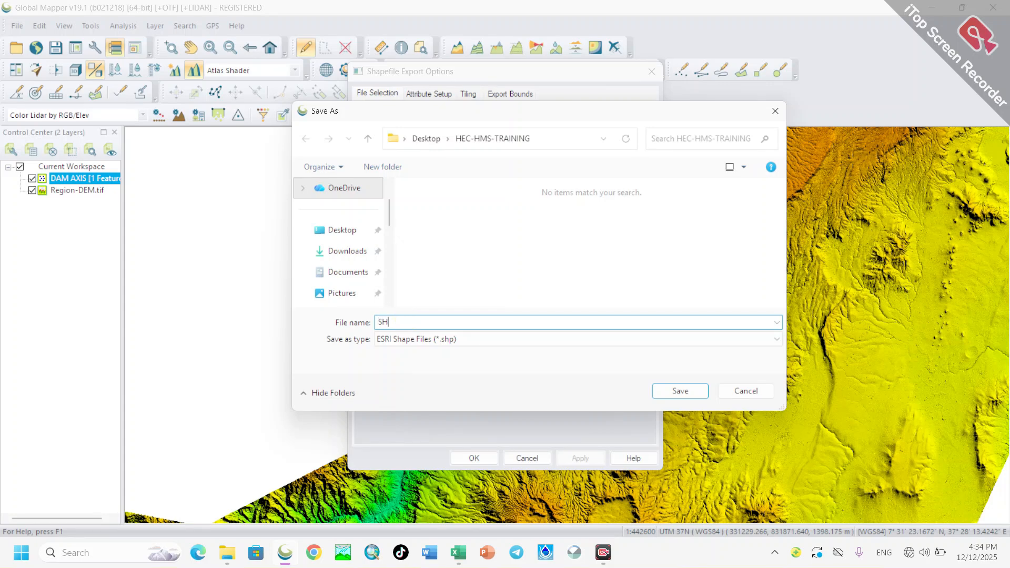
text(APEFILE)
click(691, 391)
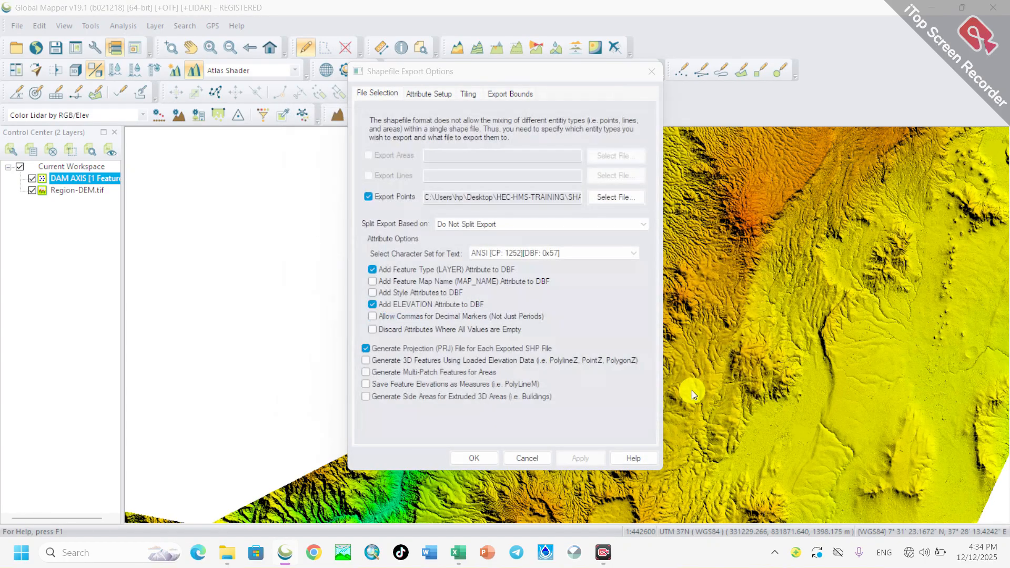
Step: Run the shapefile export of the DAM AXIS point, then switch to HEC-HMS 4.11
click(475, 458)
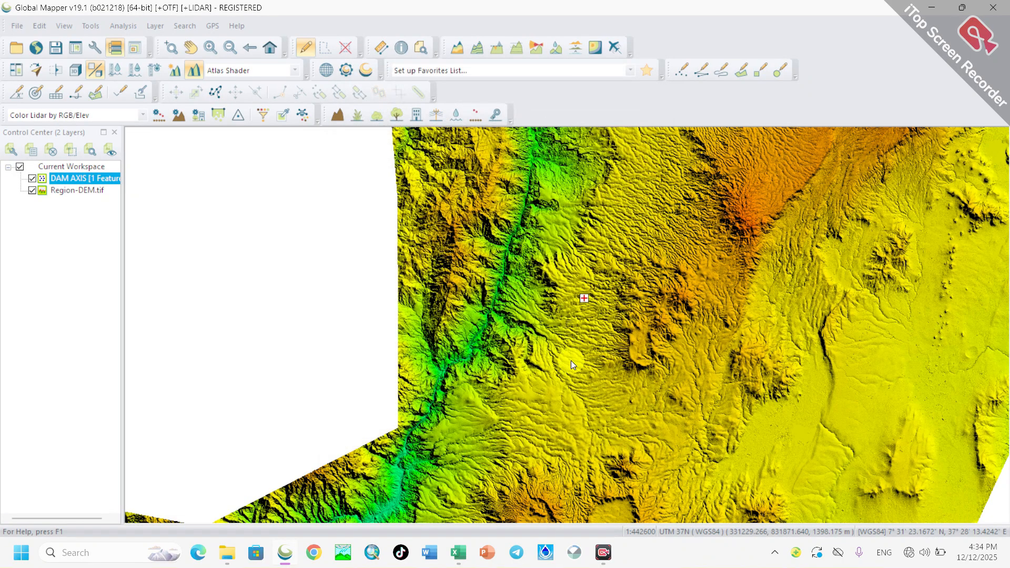
double_click(934, 4)
click(920, 28)
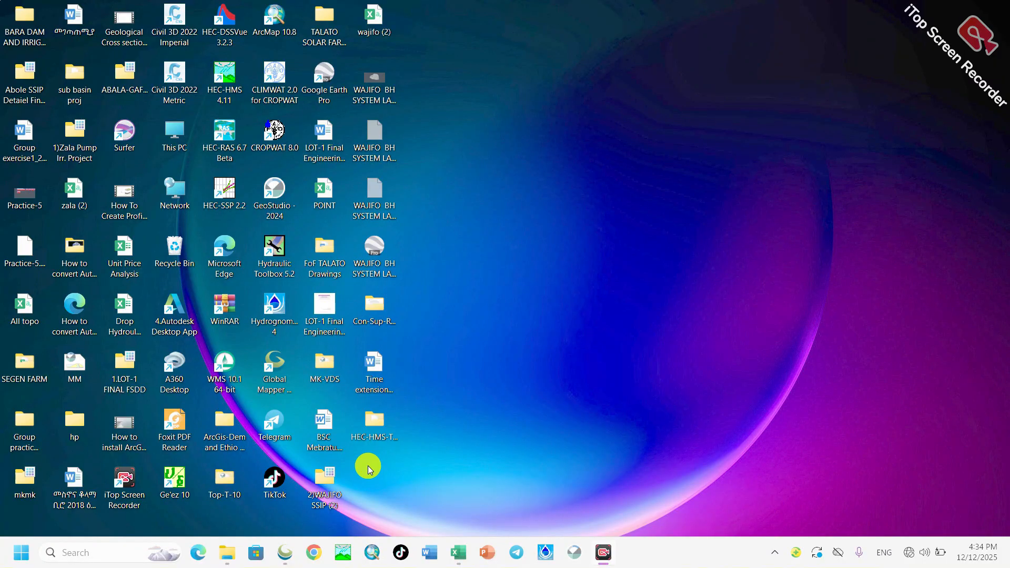
click(342, 561)
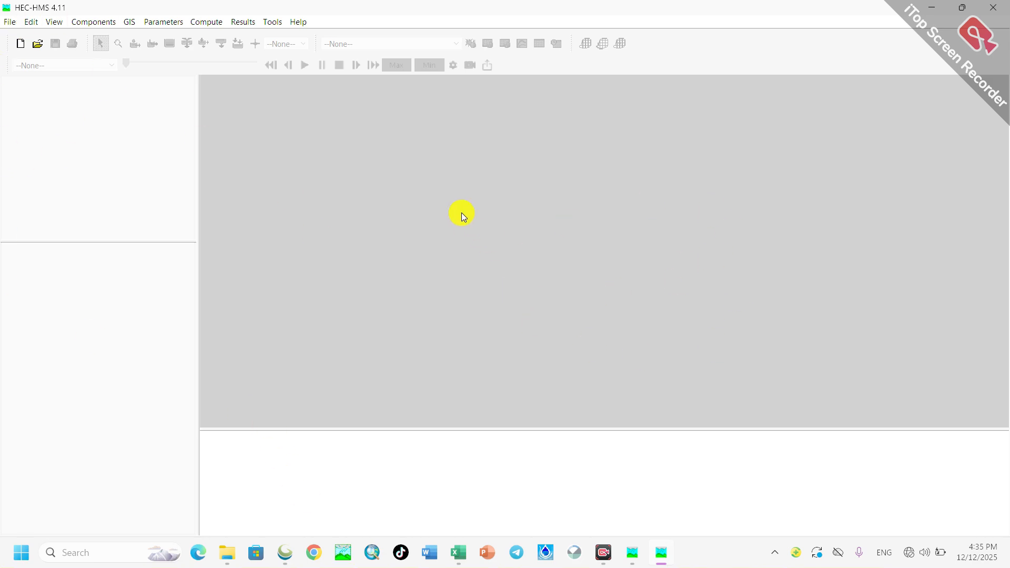
Step: Create a new project named WATERSHED with Metric as the default unit system
click(11, 22)
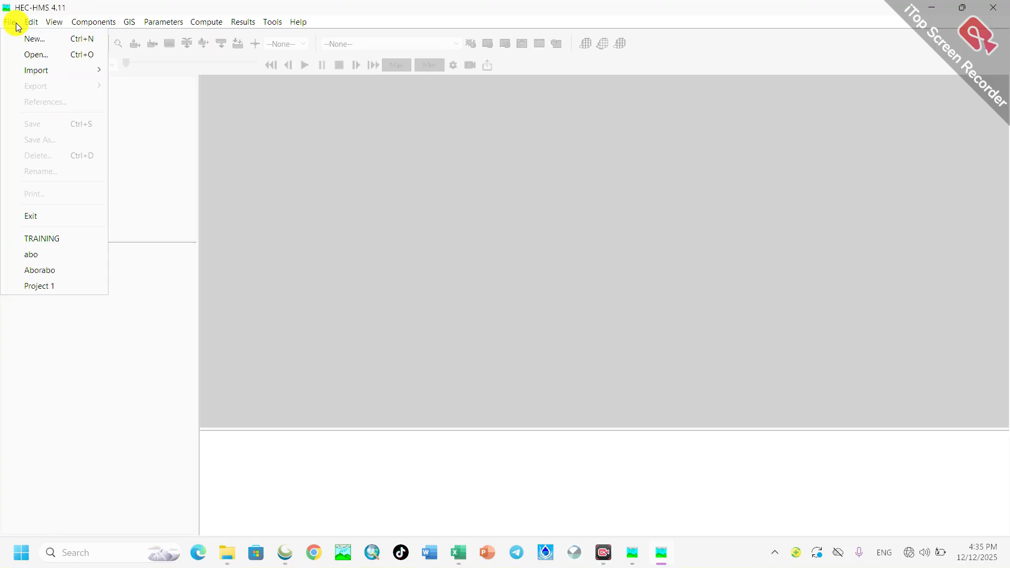
click(27, 37)
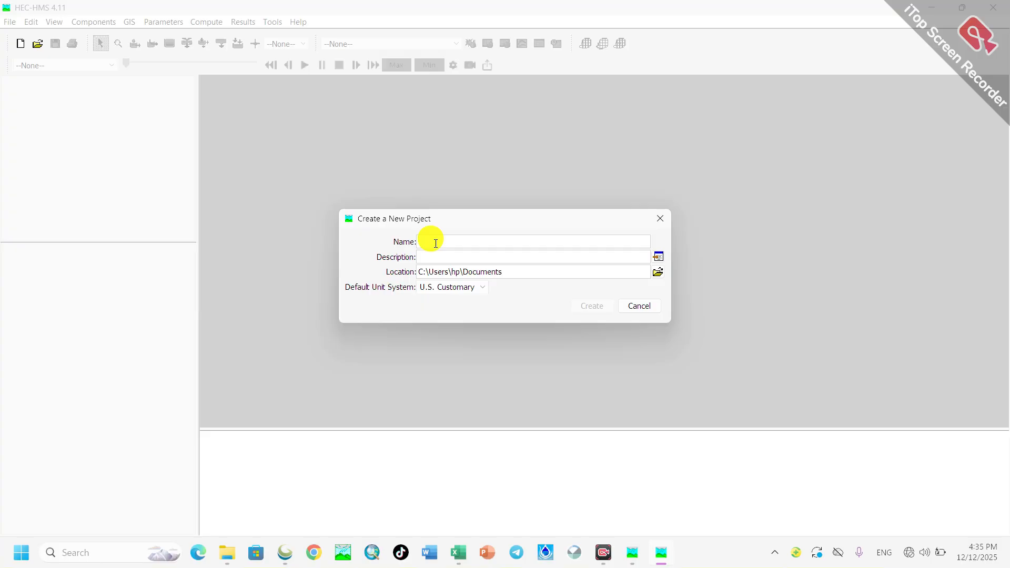
text(WATERSHED)
click(460, 289)
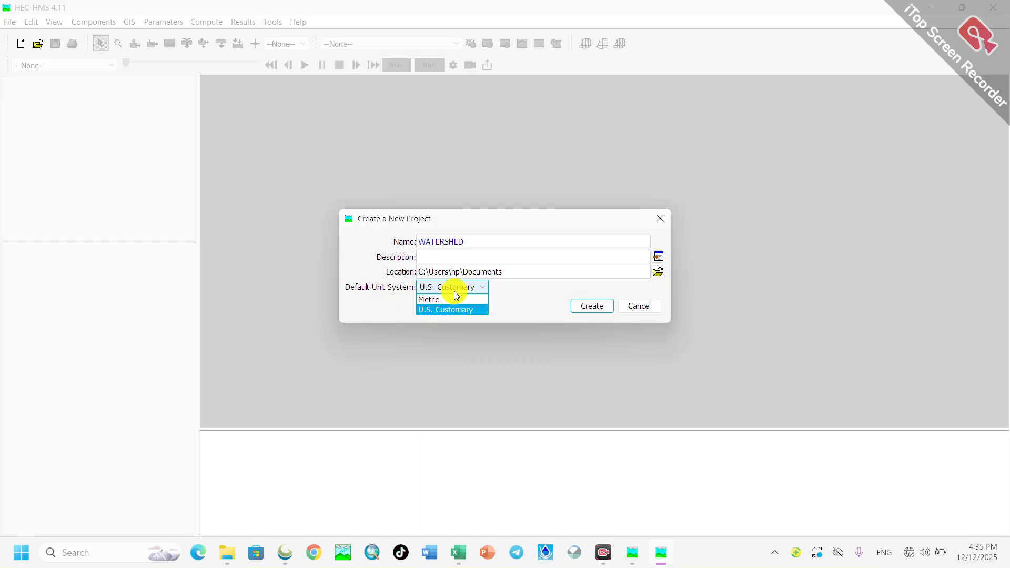
click(450, 298)
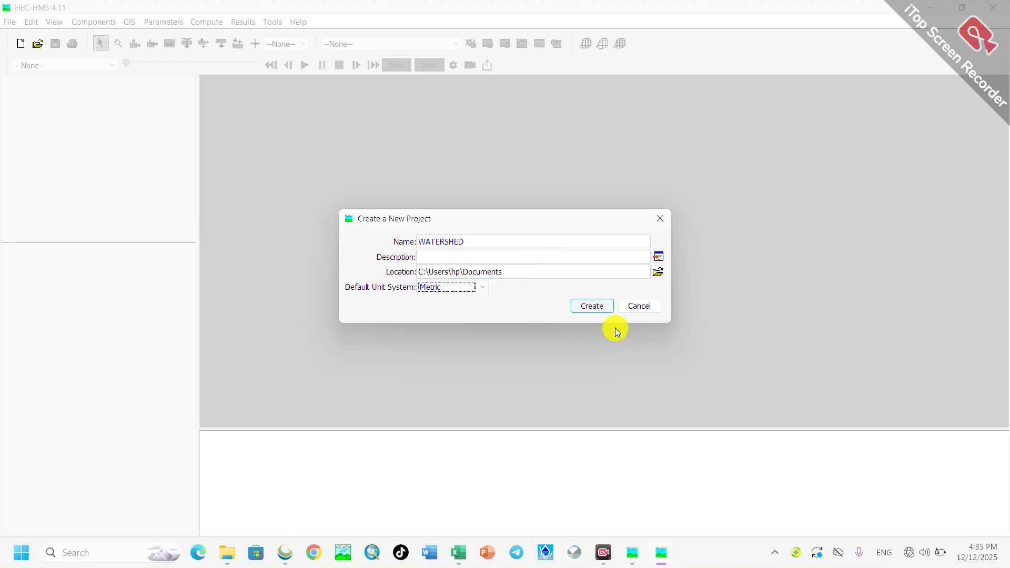
click(599, 305)
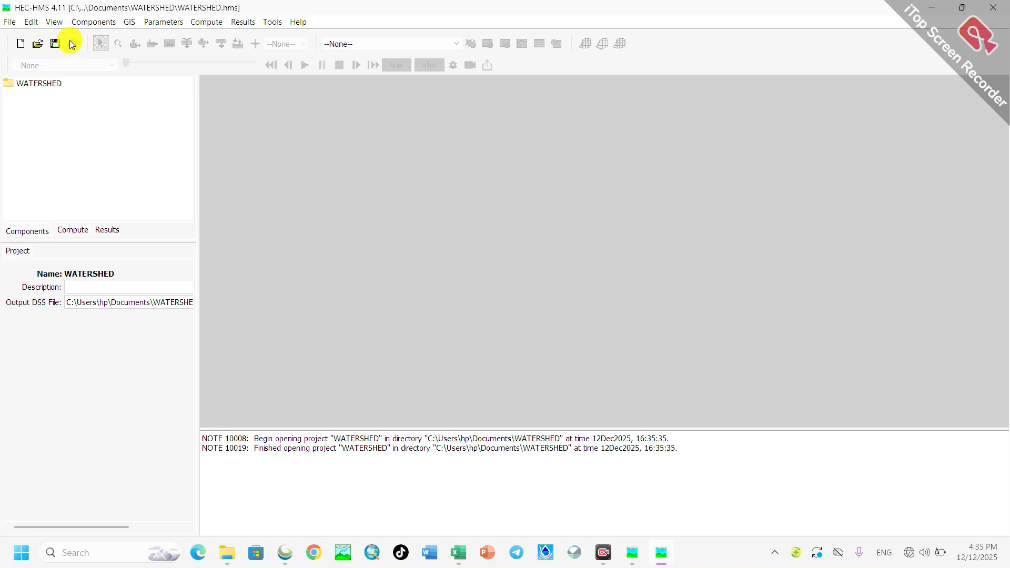
Step: Start a new terrain data component named Terrain 1, keeping its vertical units in meters
click(86, 22)
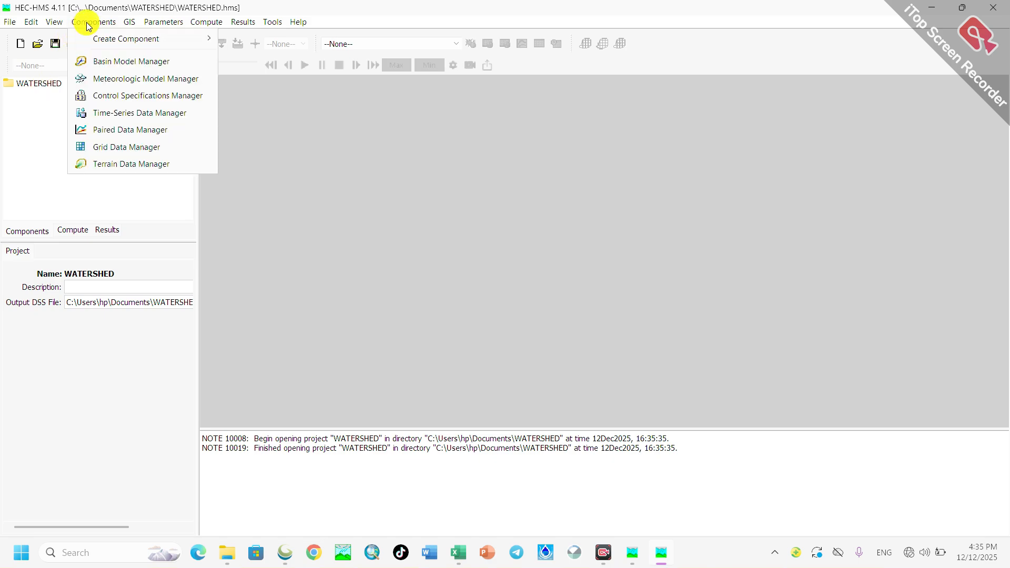
mouse_move(103, 40)
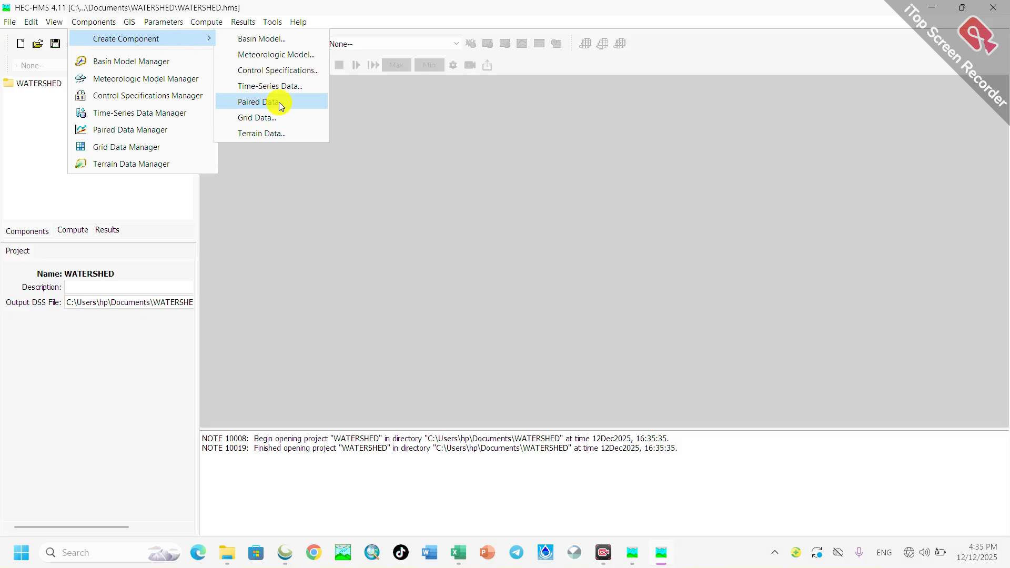
click(277, 133)
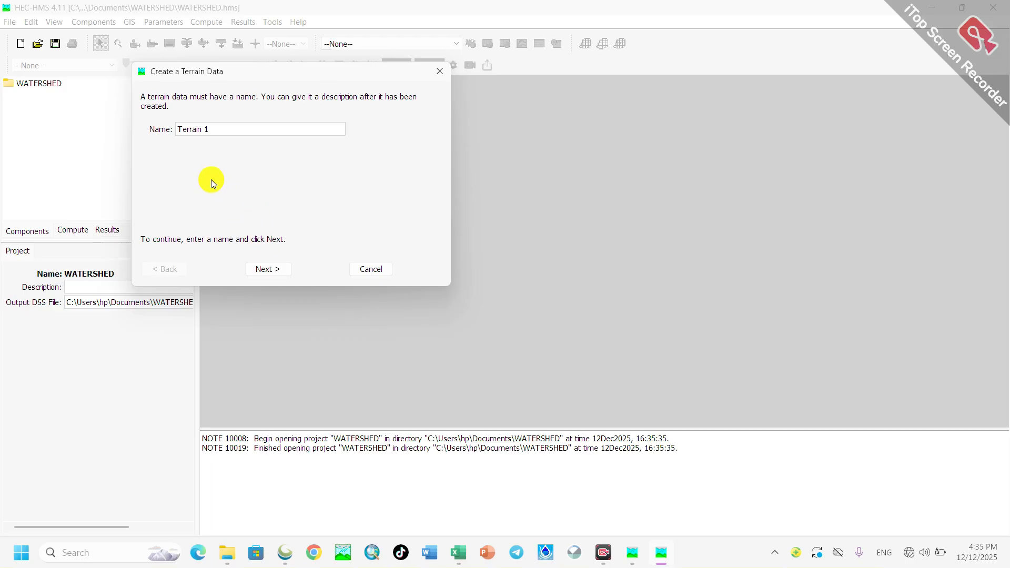
click(263, 270)
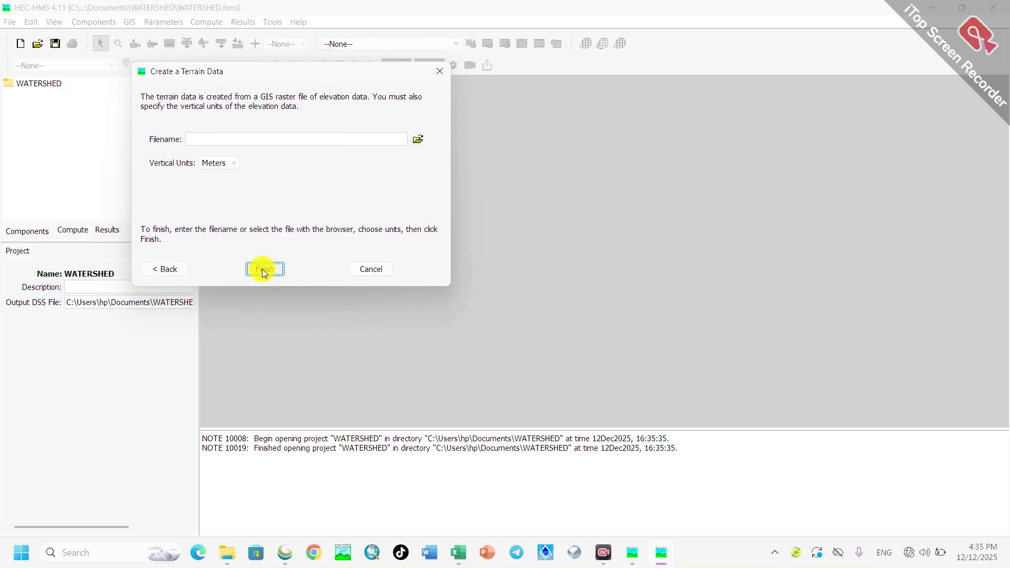
click(234, 164)
click(234, 165)
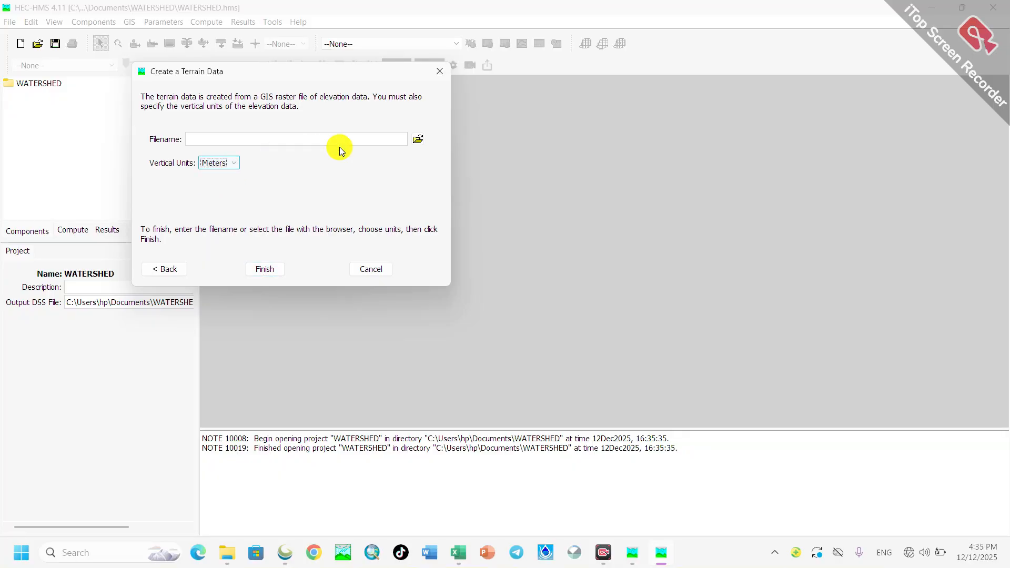
Step: Use GEOTIF.tif from the HEC-HMS-TRAINING folder on the desktop as the elevation raster and finish creating the terrain data
click(418, 140)
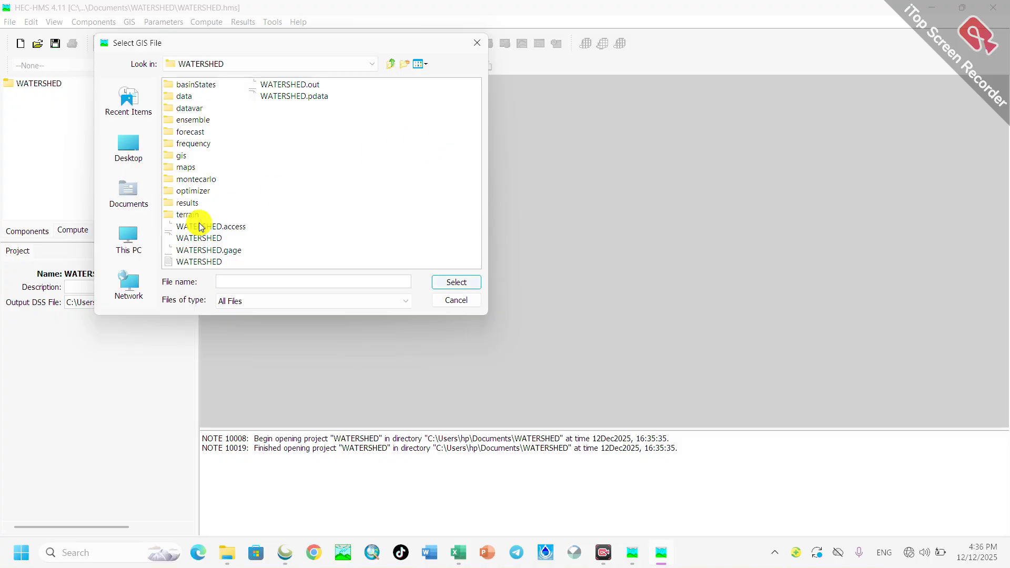
click(128, 162)
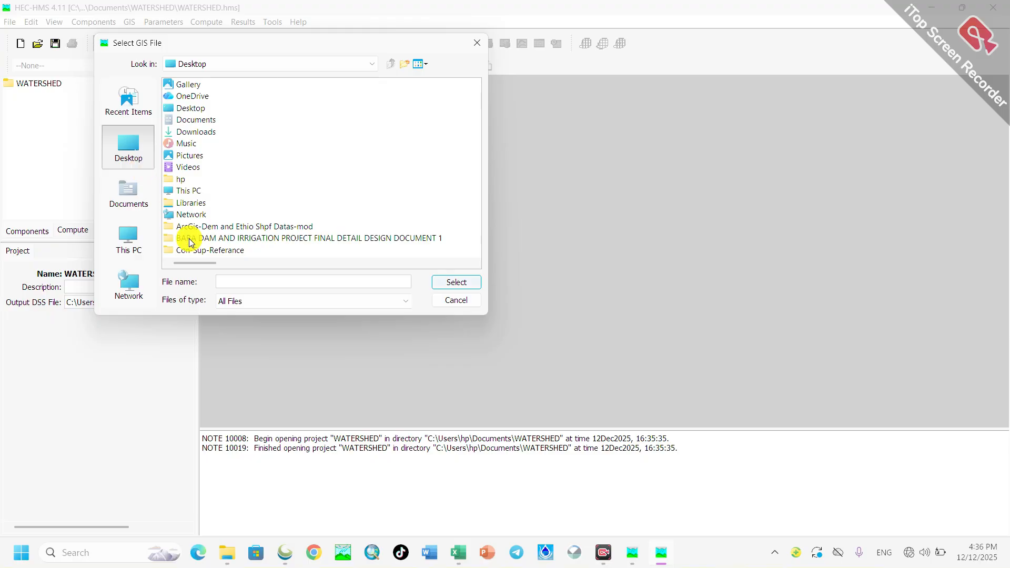
scroll(233, 255, down, 2)
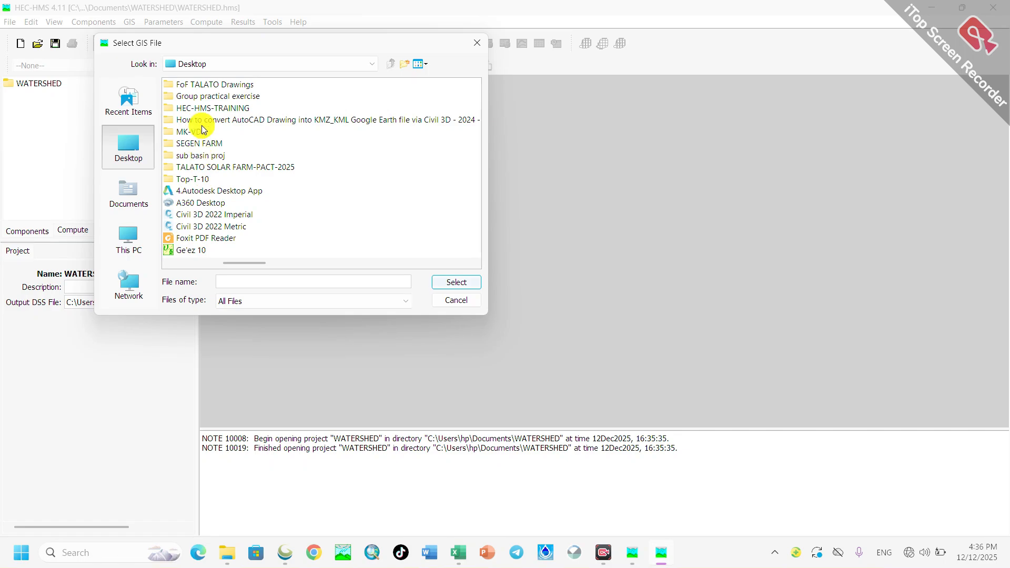
click(207, 109)
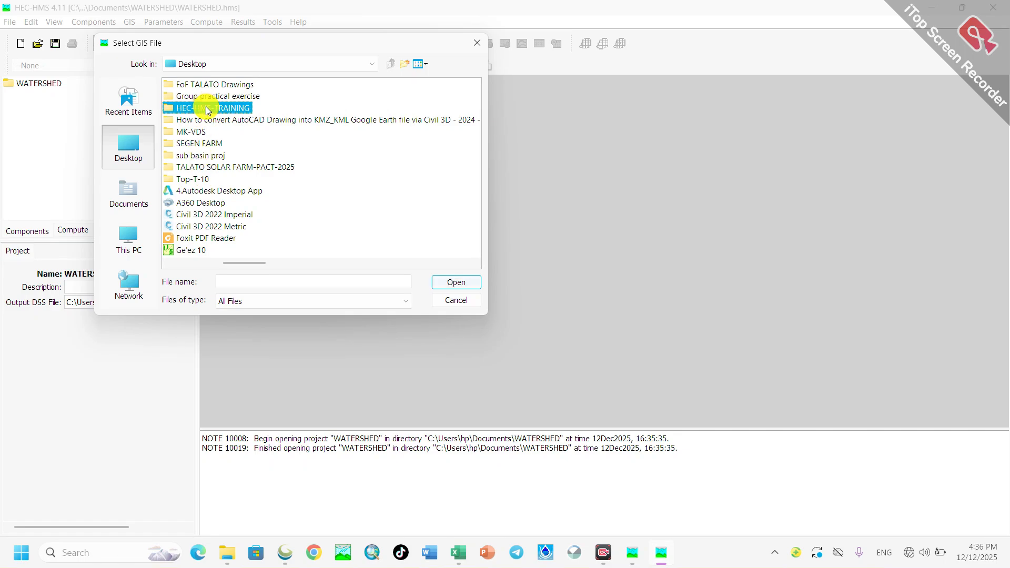
double_click(207, 108)
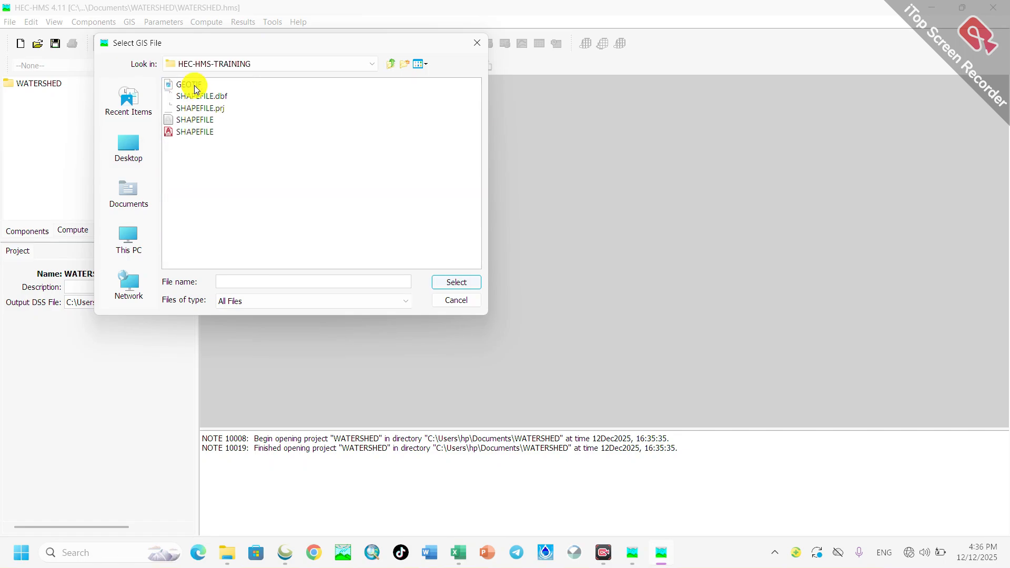
click(192, 84)
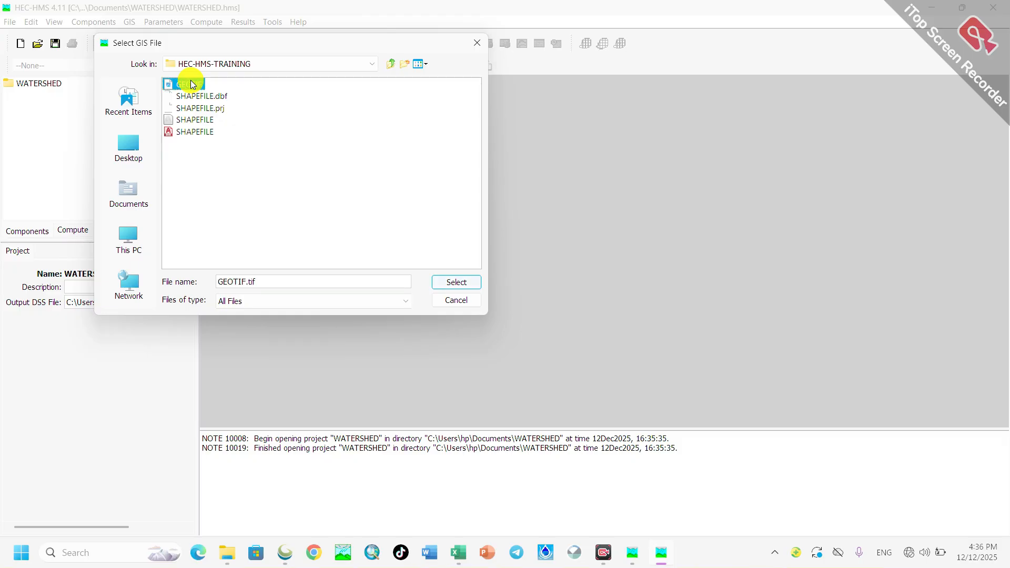
click(450, 284)
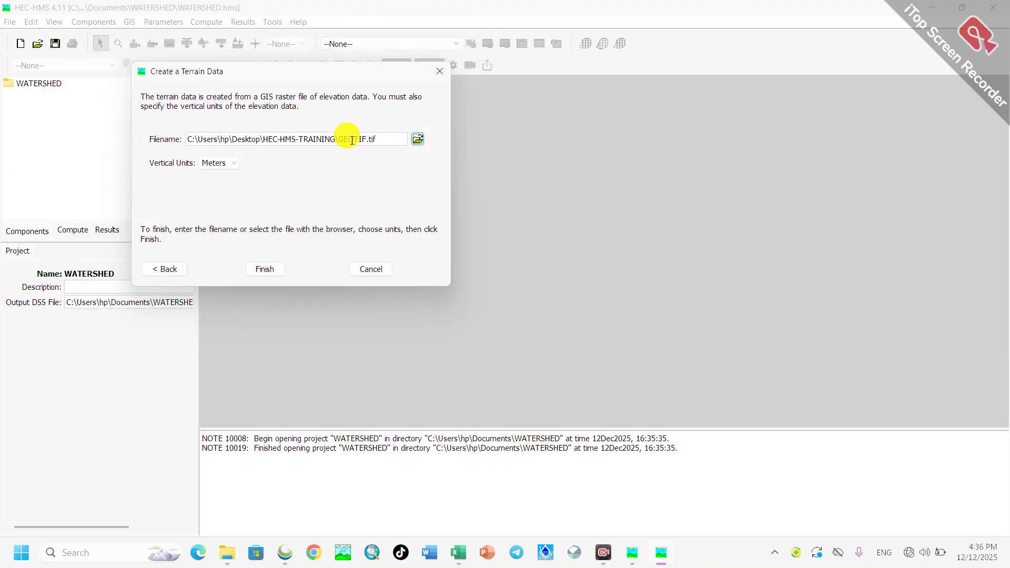
click(265, 269)
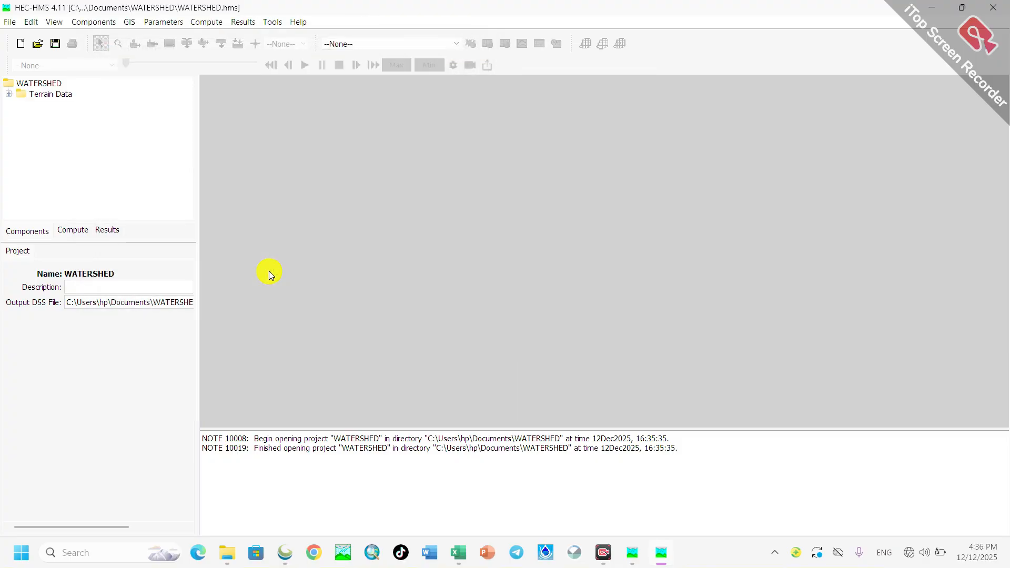
Step: Create a new basin model named Basin 1 and close the Basin Model Manager
click(87, 24)
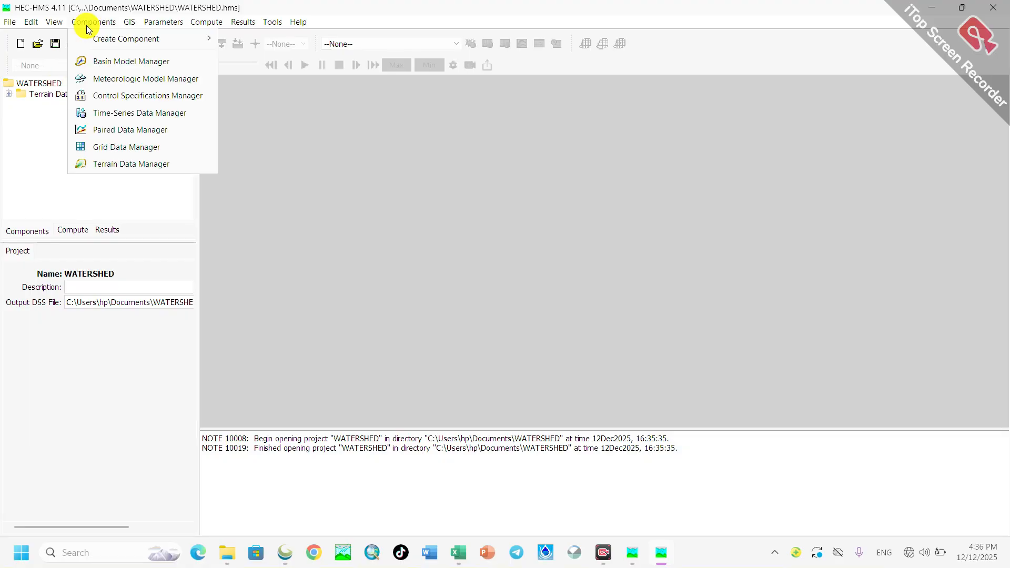
click(96, 62)
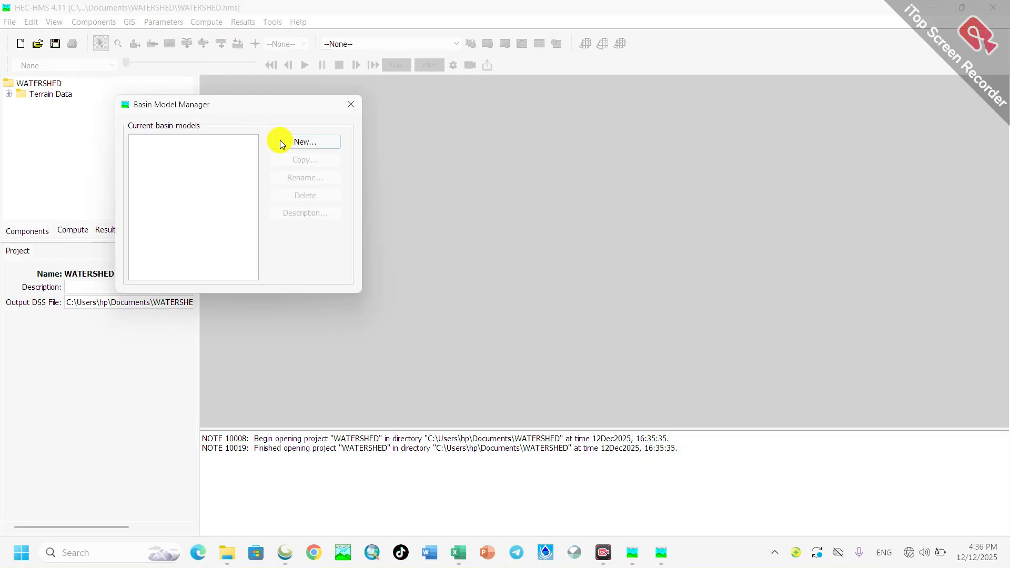
click(282, 142)
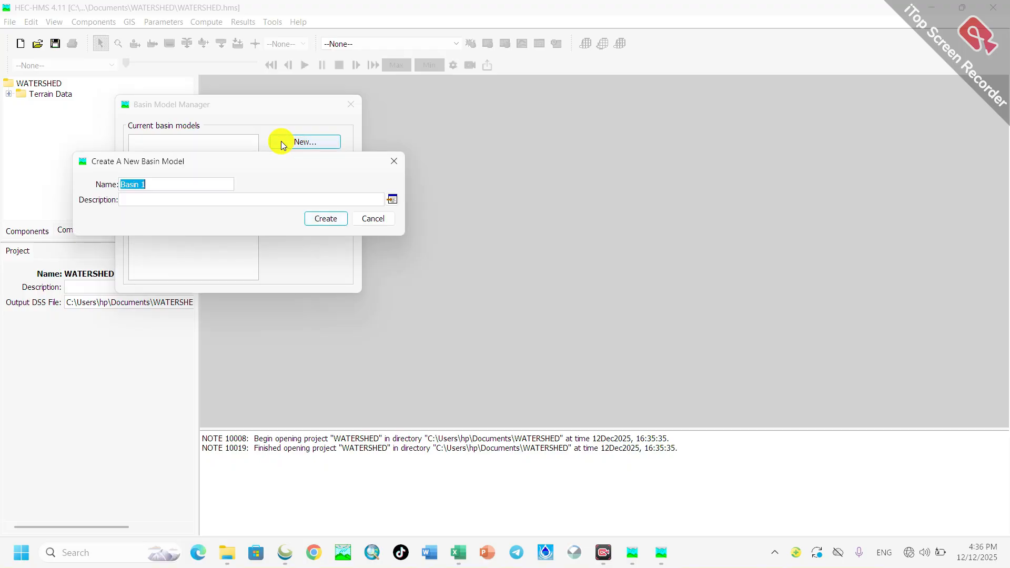
click(325, 220)
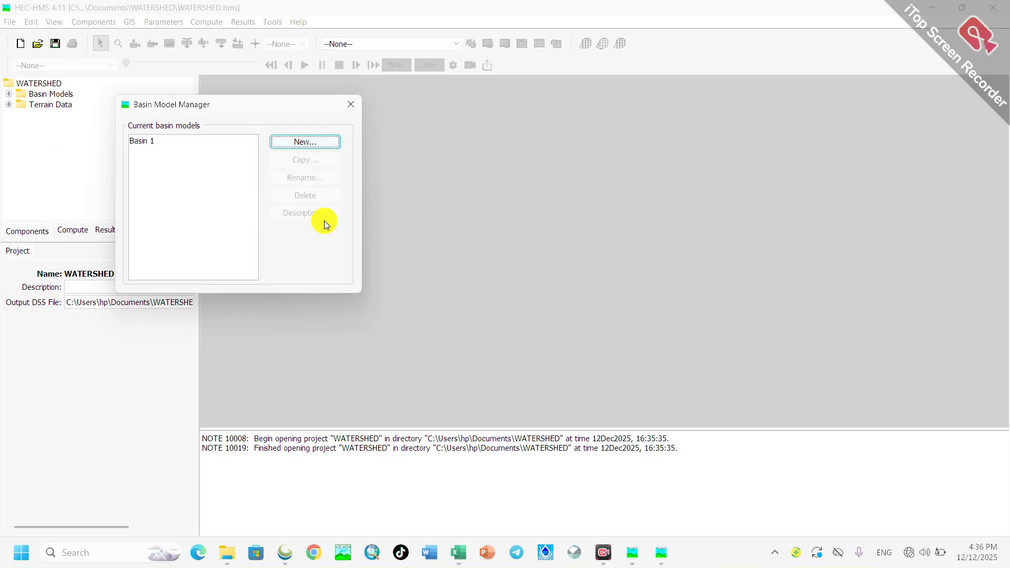
click(349, 104)
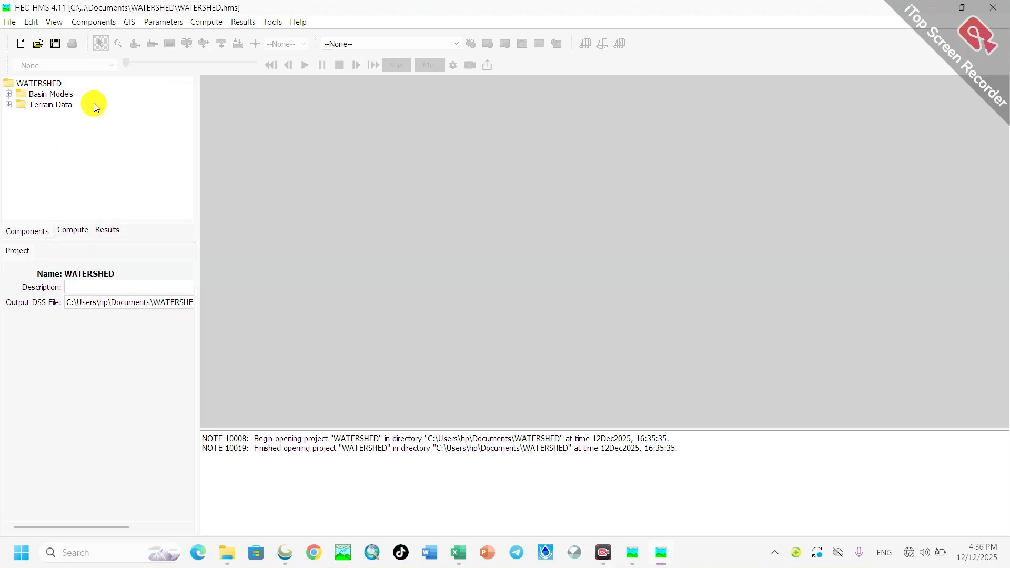
Step: Expand the project's basin models and terrain data, and open the Basin 1 model
click(9, 95)
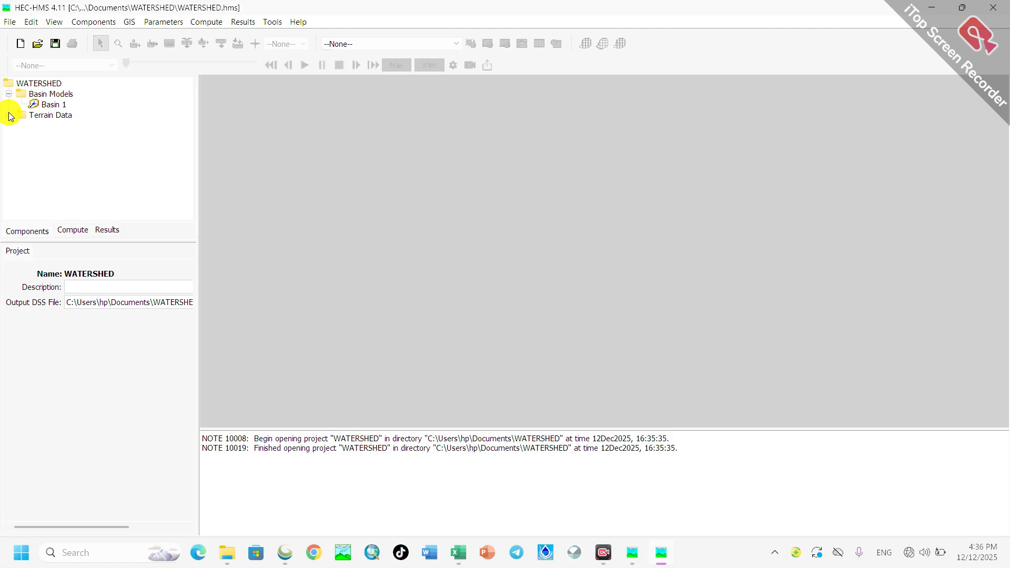
click(8, 116)
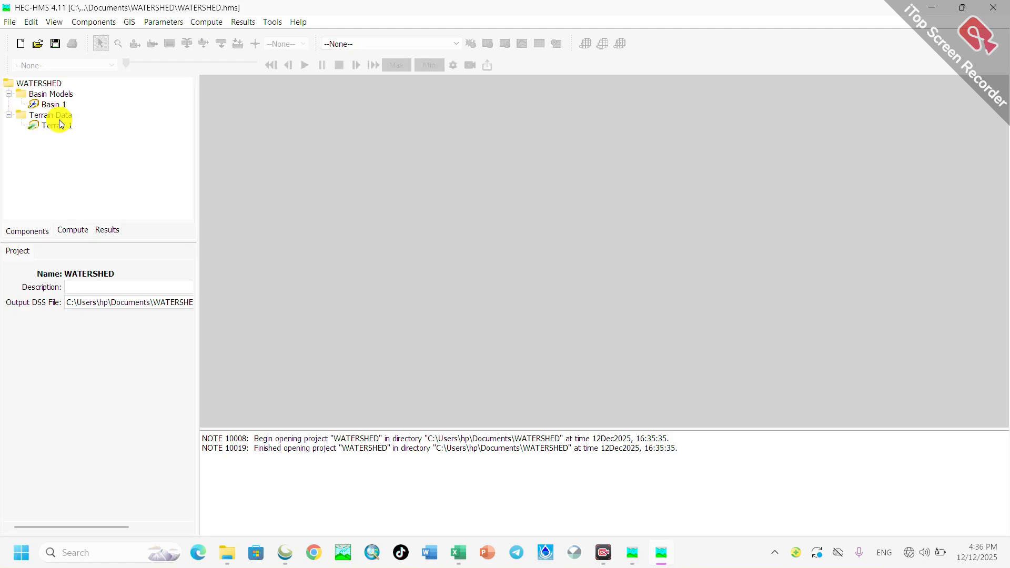
click(50, 104)
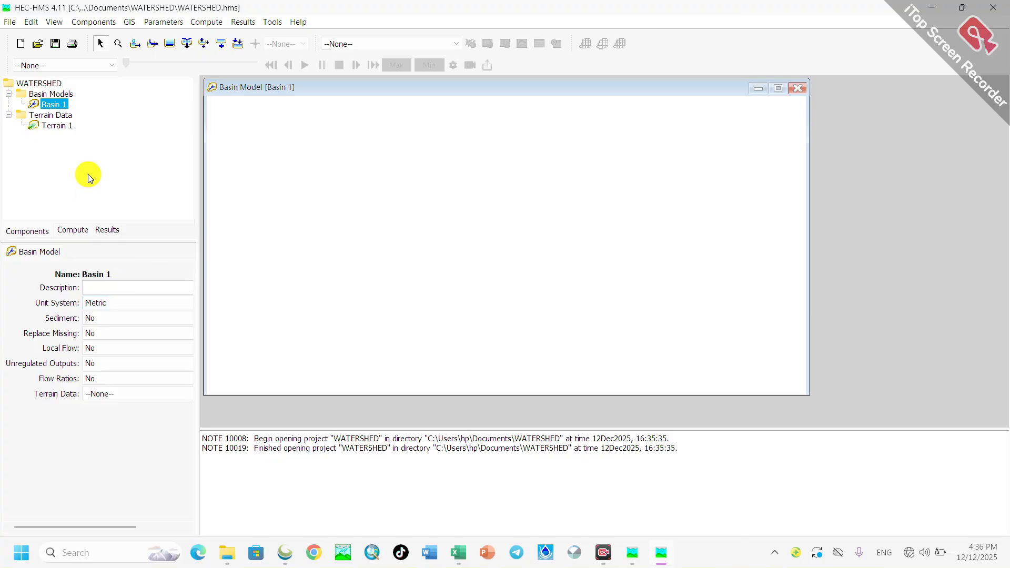
Step: Open the predefined coordinate systems for Basin 1 and choose Universal Transverse Mercator (UTM) as the type
click(129, 23)
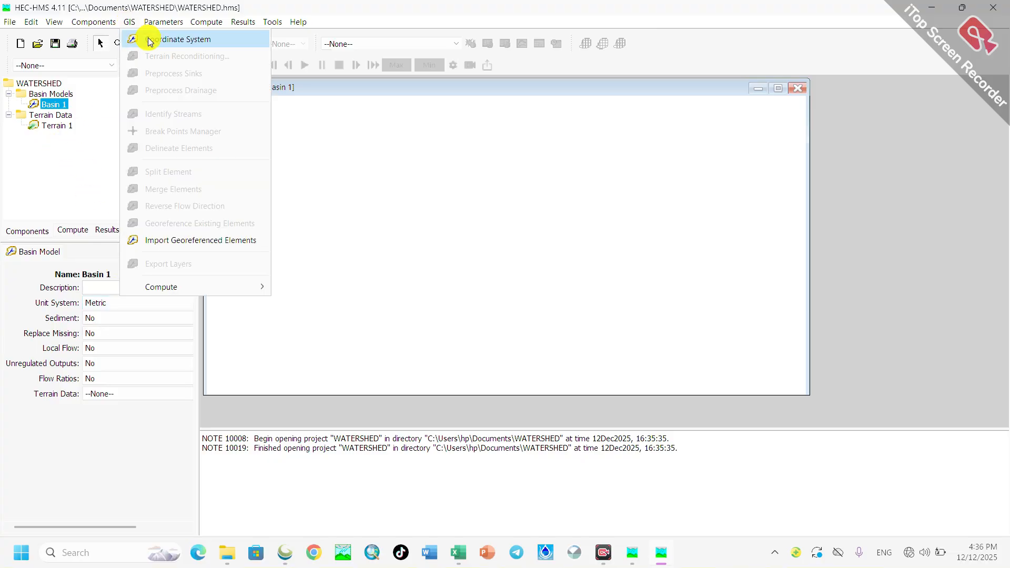
click(147, 38)
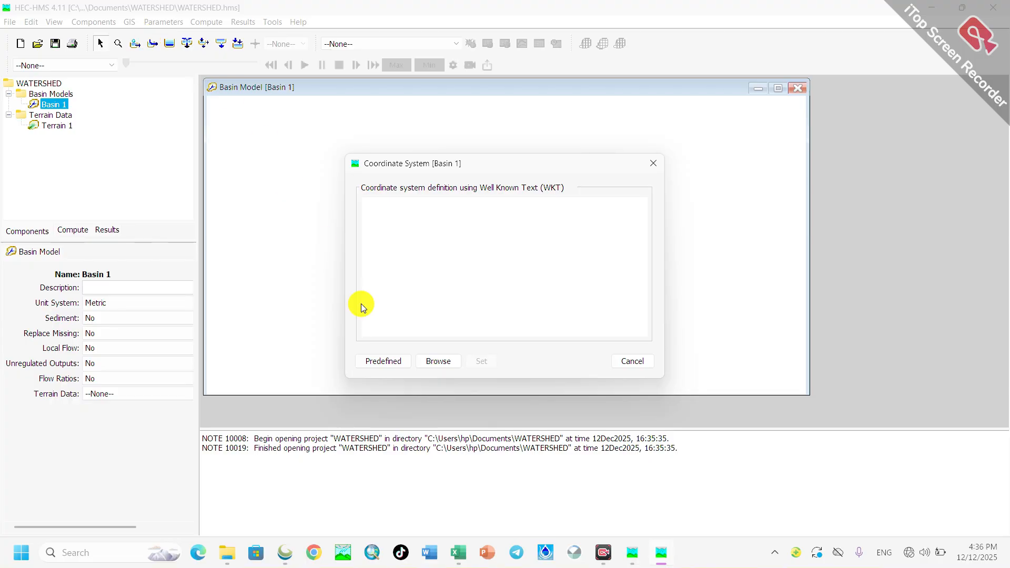
click(384, 363)
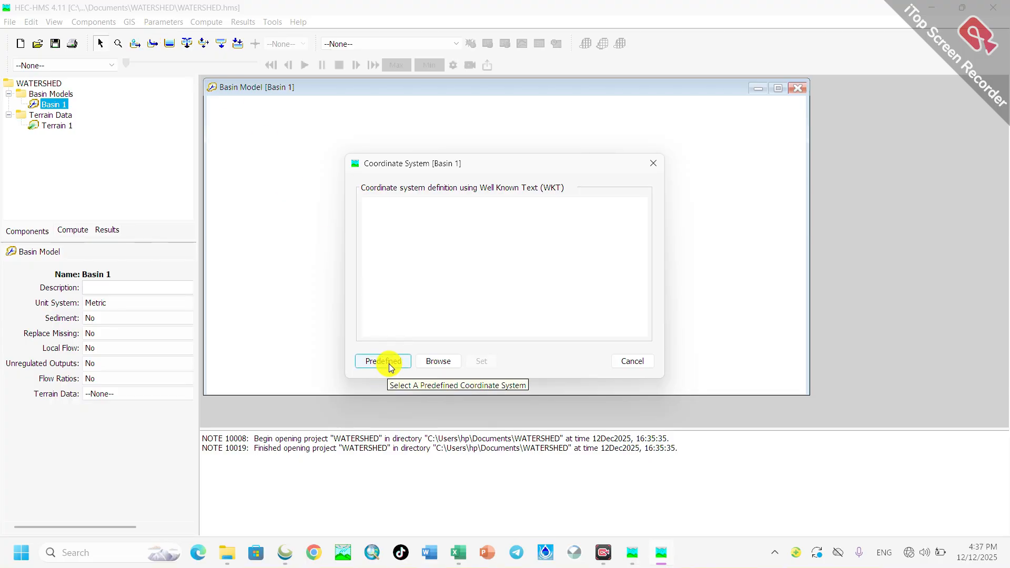
click(391, 361)
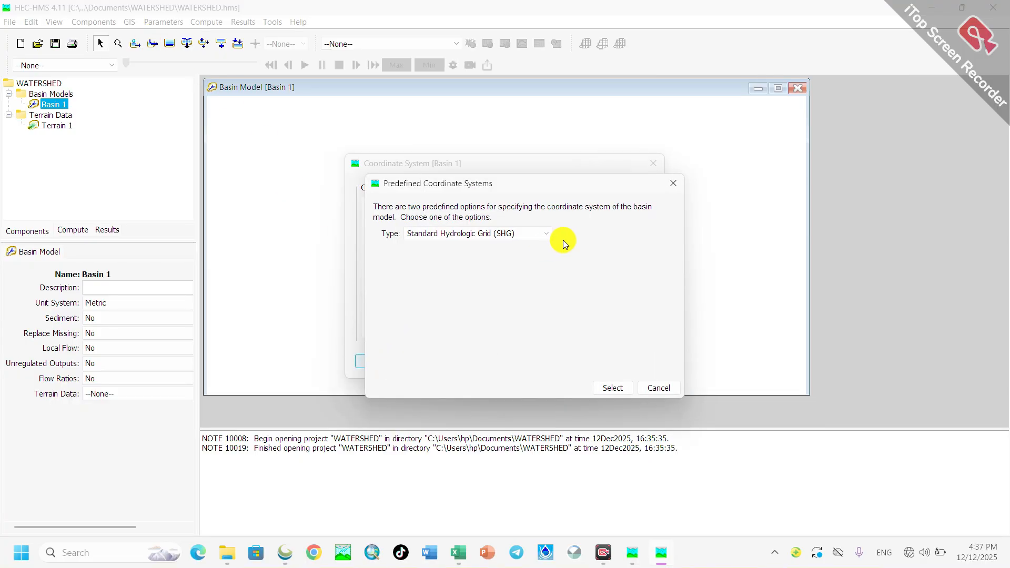
click(547, 233)
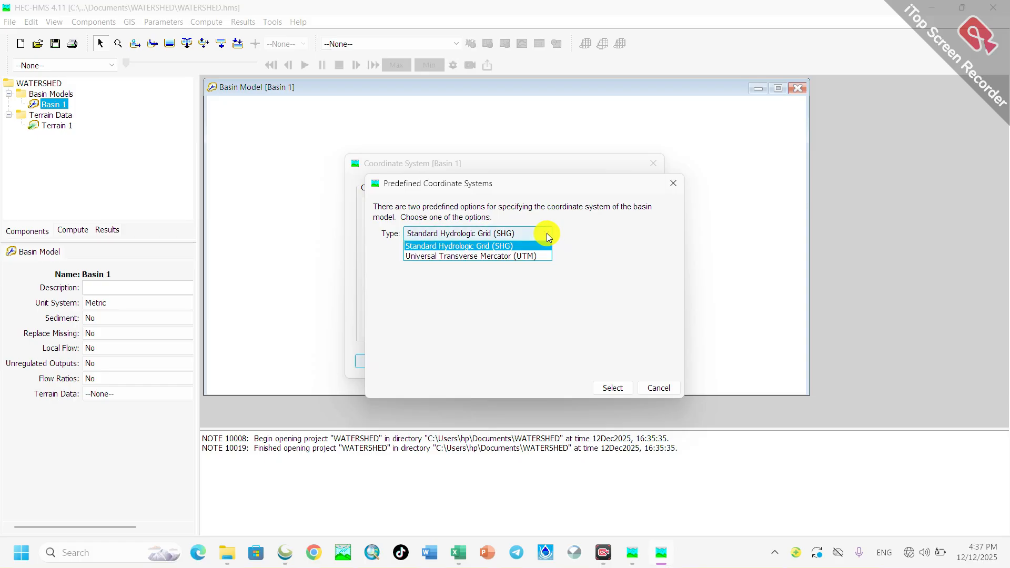
click(535, 256)
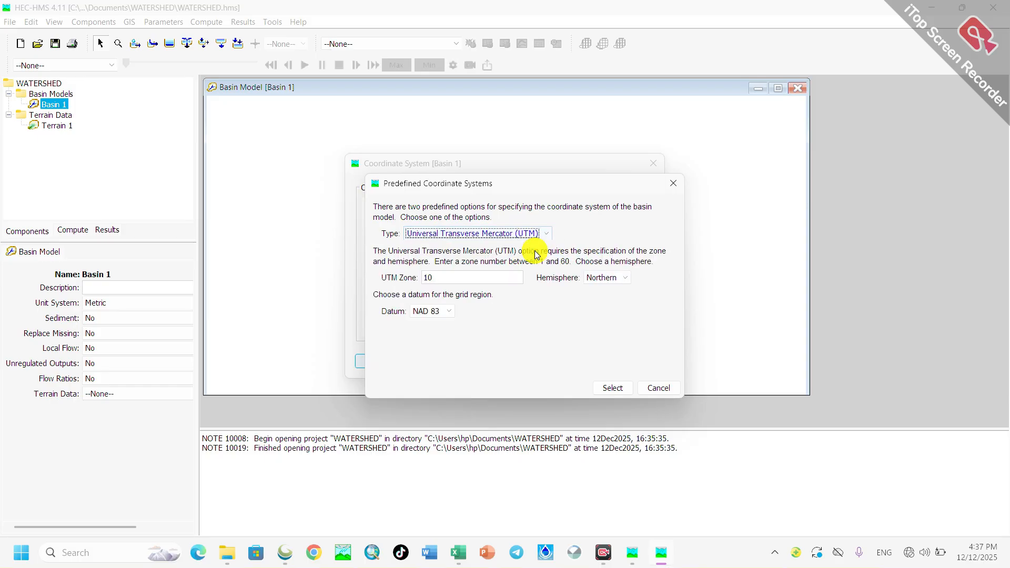
Step: Set the UTM zone to 37 with the WGS 84 datum and apply the coordinate system to Basin 1
double_click(442, 277)
key(BackSpace)
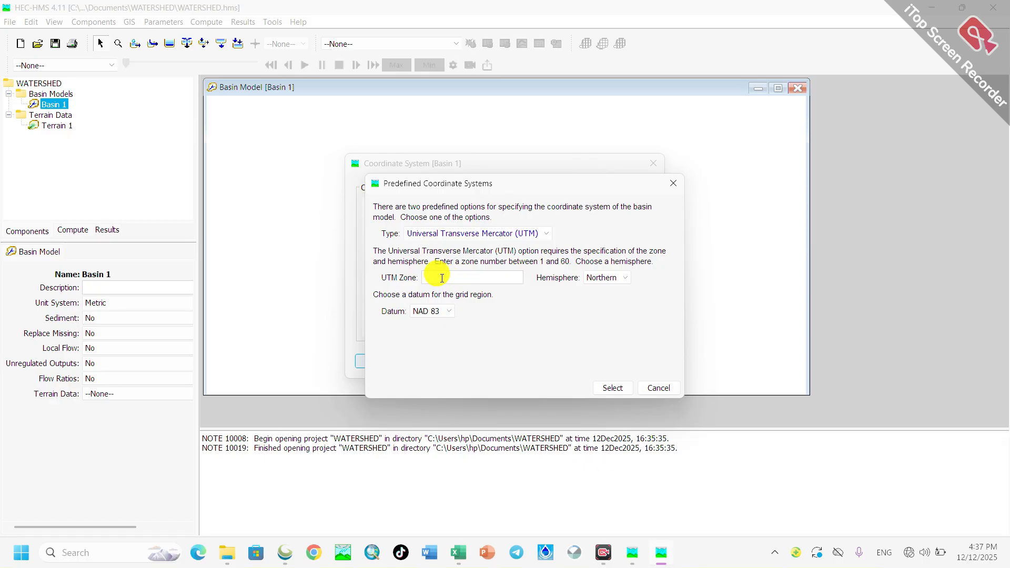
text(37)
click(448, 312)
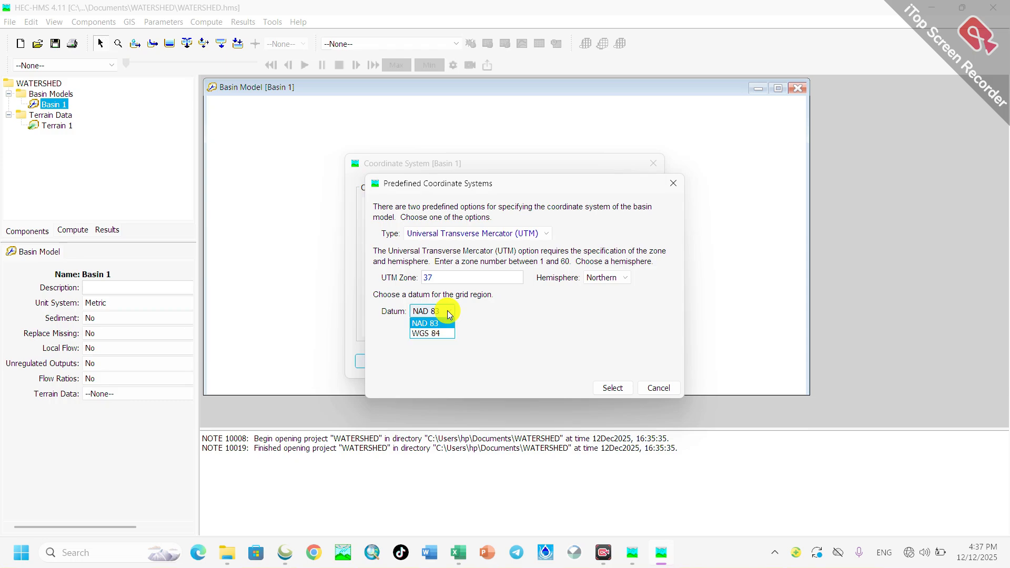
click(442, 334)
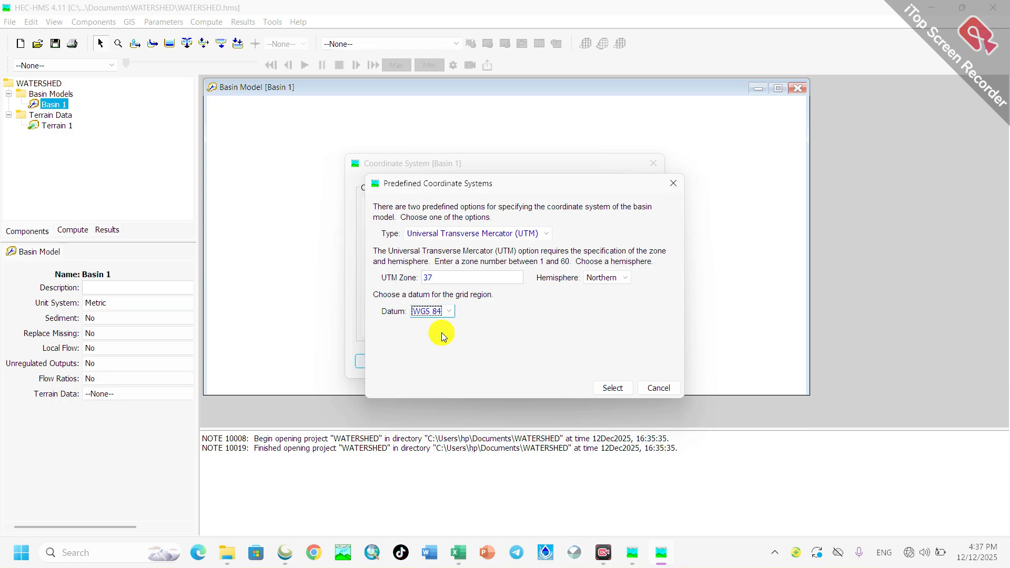
click(623, 387)
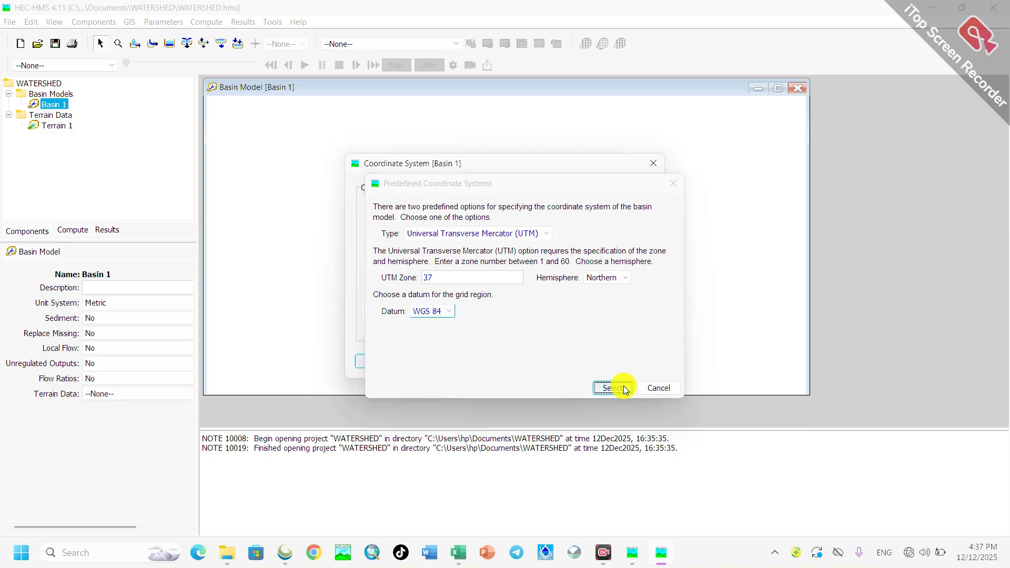
scroll(547, 329, down, 2)
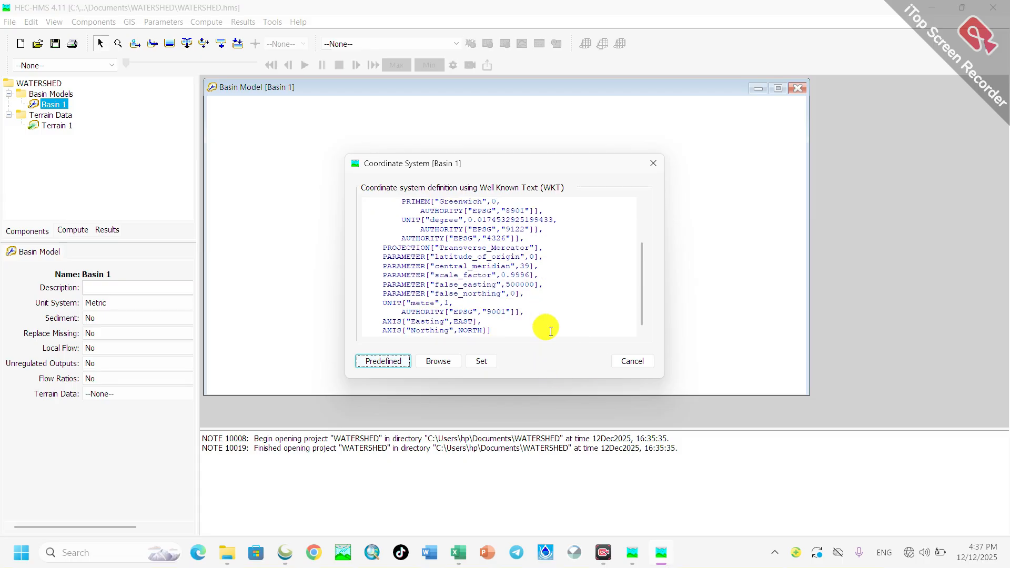
click(485, 362)
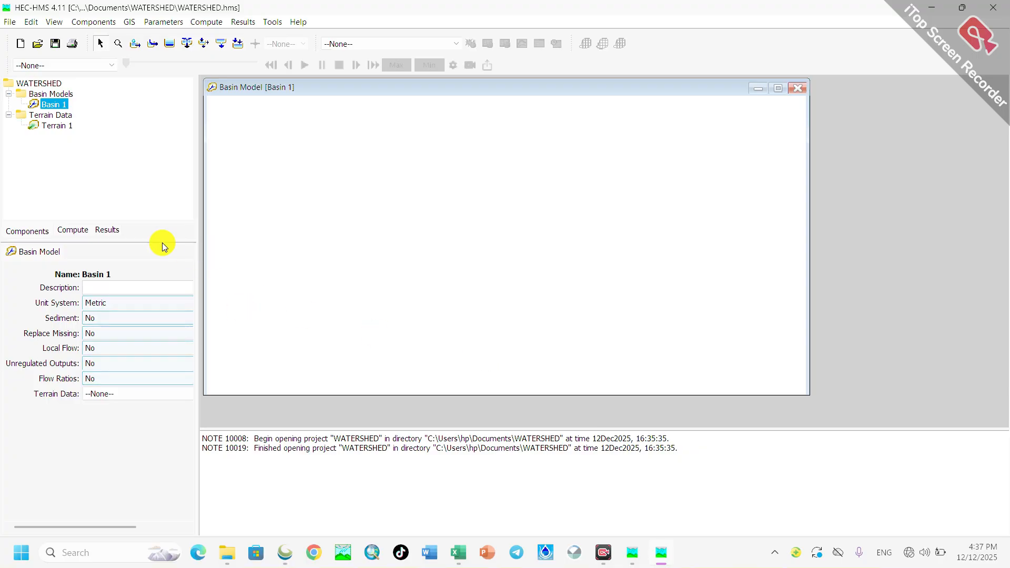
Step: Assign Terrain 1 as the terrain data of the Basin 1 model and select Terrain 1 in the project
click(55, 126)
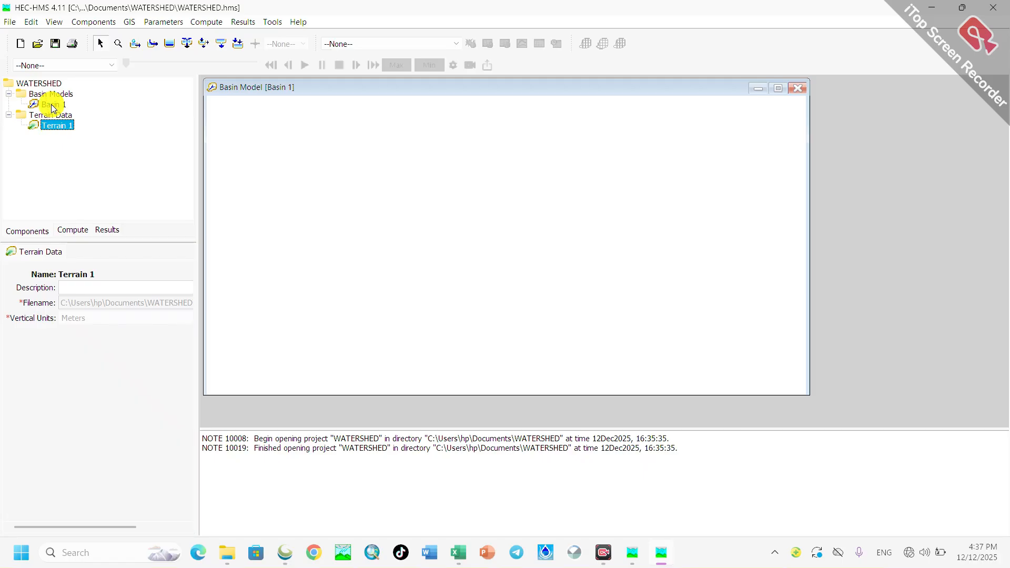
click(52, 105)
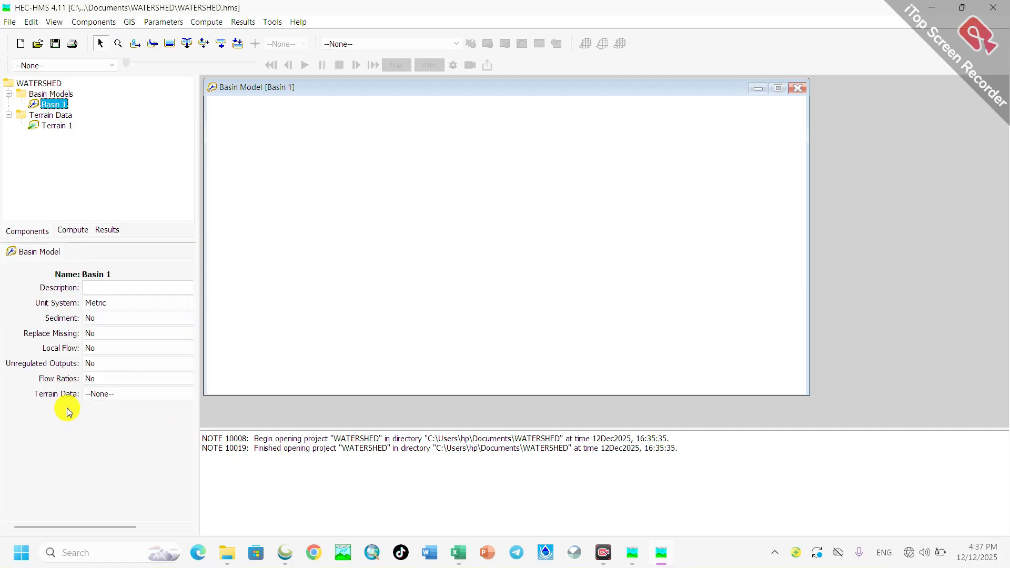
click(117, 395)
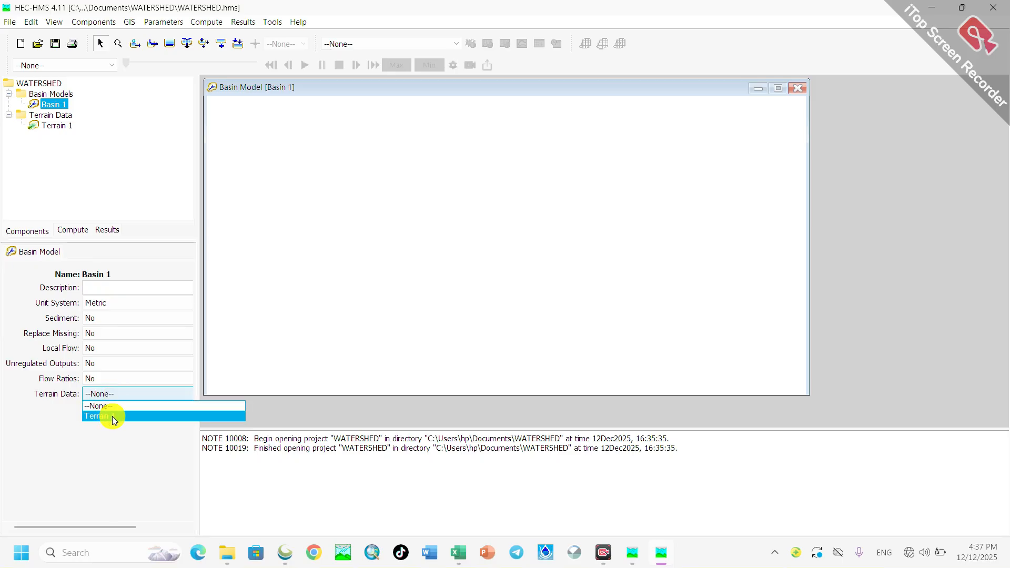
click(112, 416)
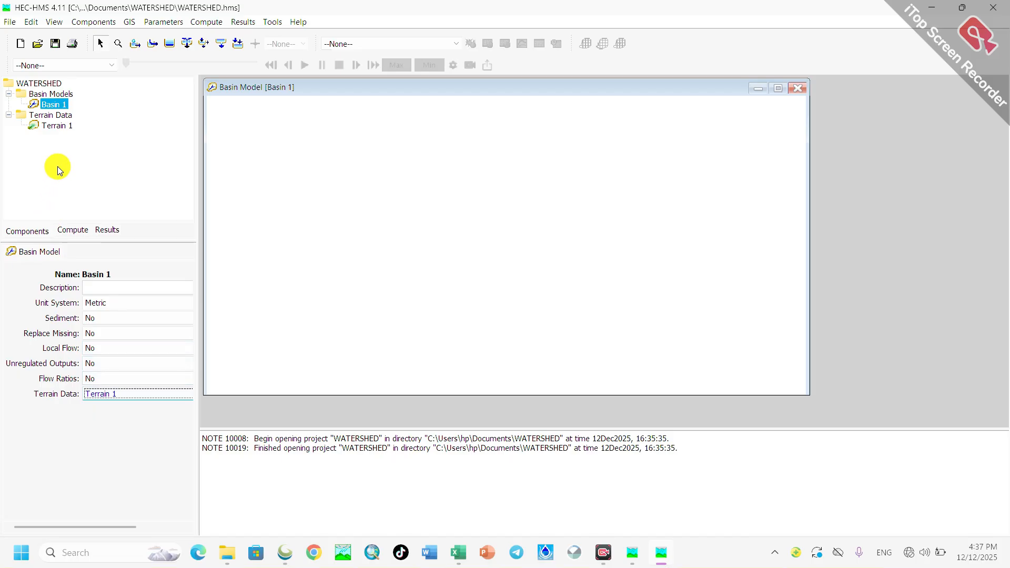
click(57, 127)
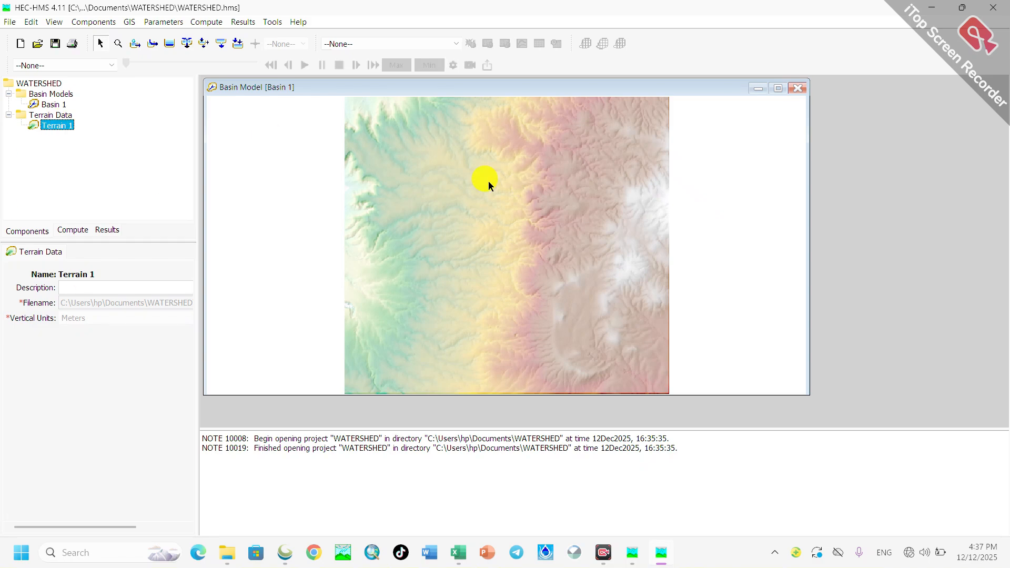
Step: Add SHAPEFILE.shp from the HEC-HMS-TRAINING folder as a map layer of Basin 1 and close the map layers
scroll(488, 181, down, 1)
scroll(489, 181, down, 1)
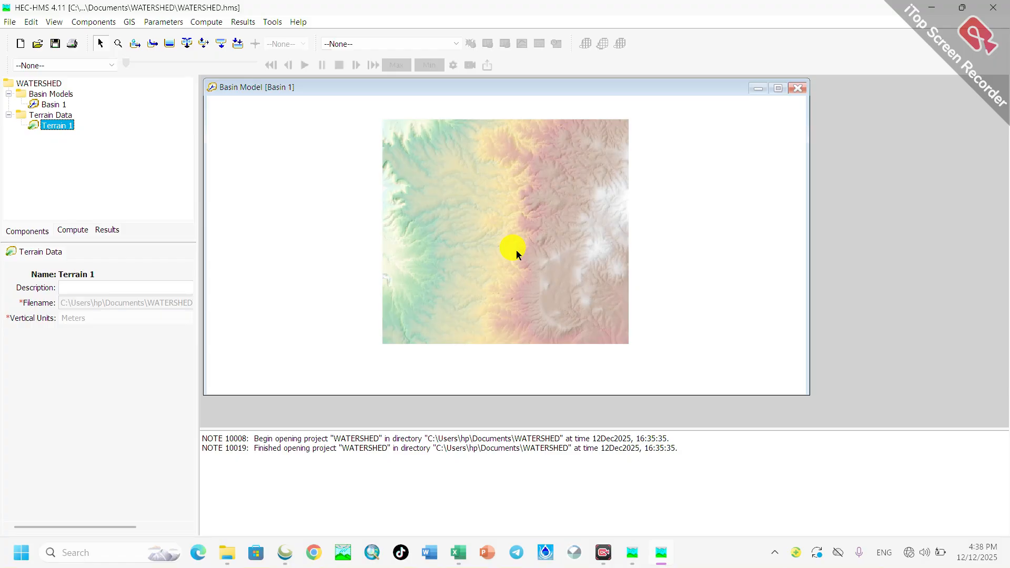
right_click(501, 216)
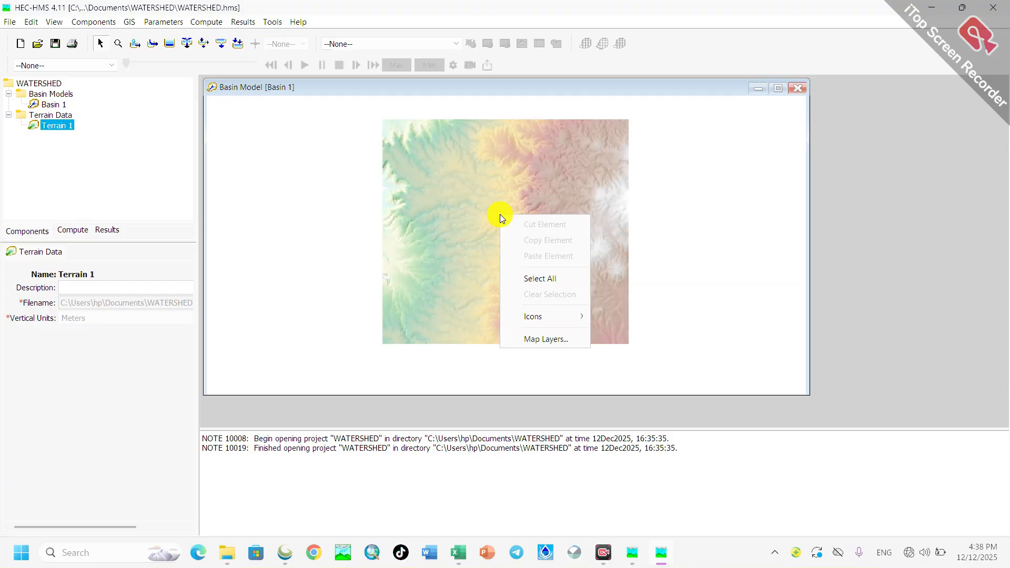
click(545, 340)
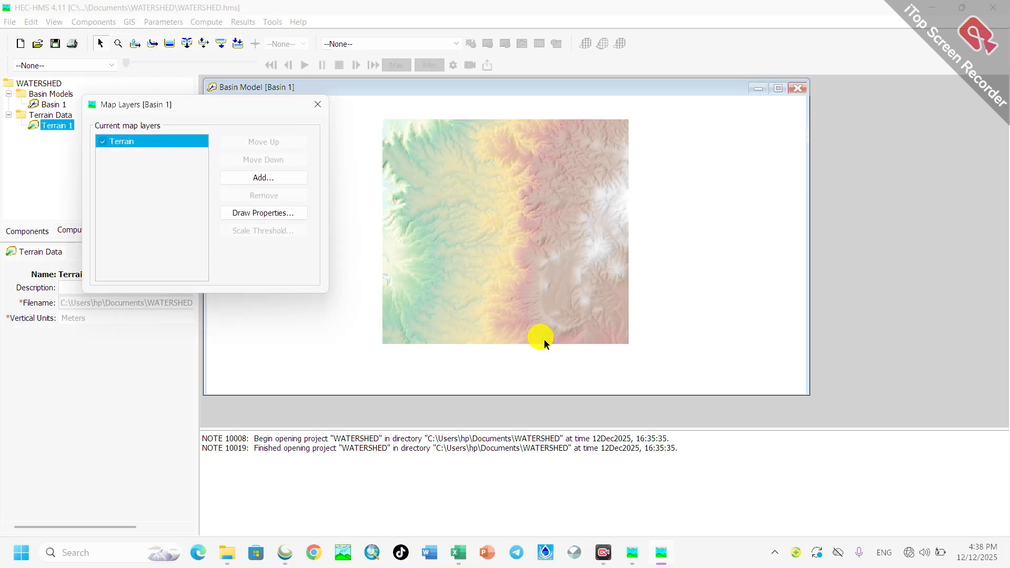
click(274, 179)
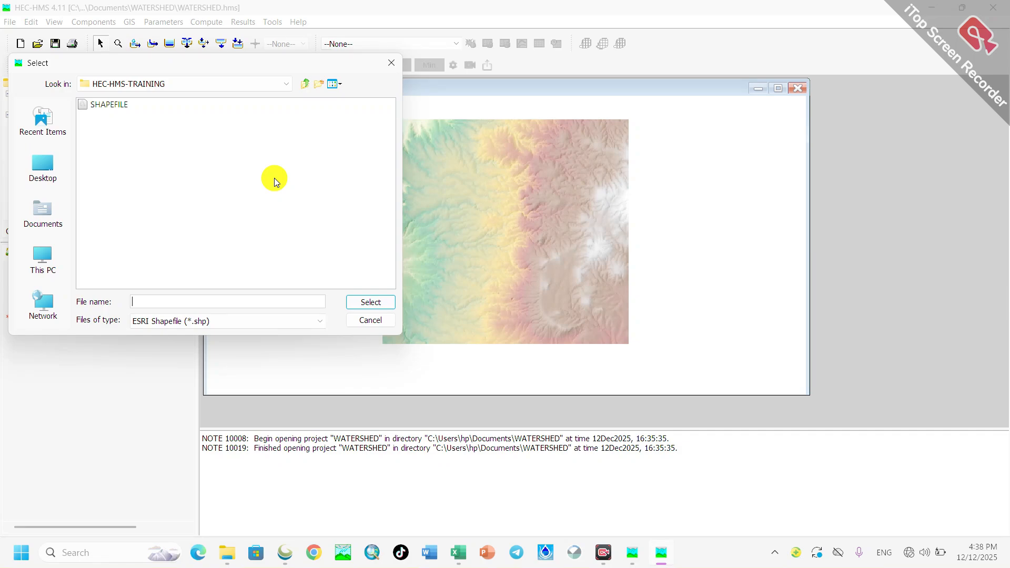
click(122, 108)
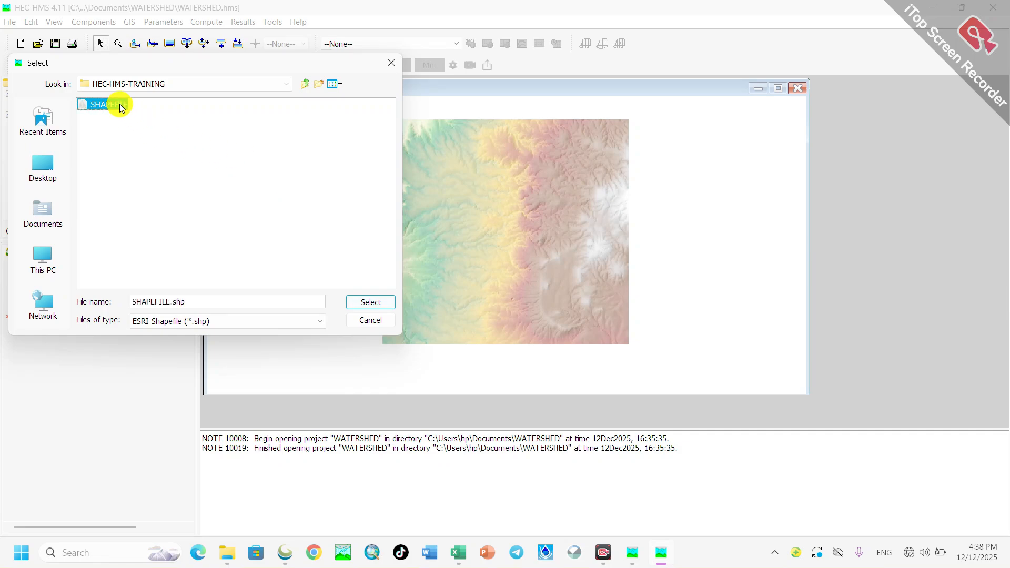
click(364, 303)
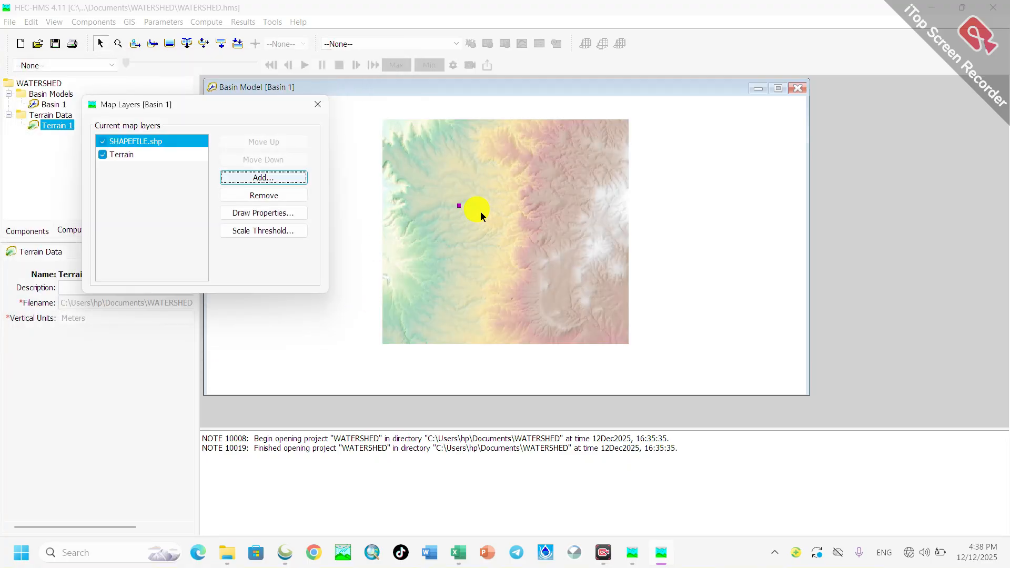
scroll(456, 203, up, 3)
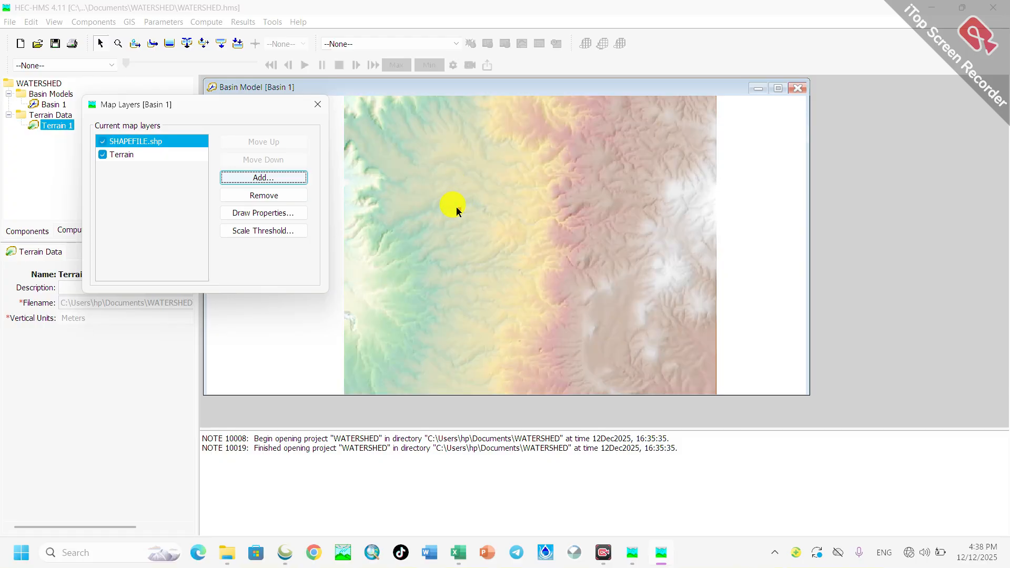
click(311, 104)
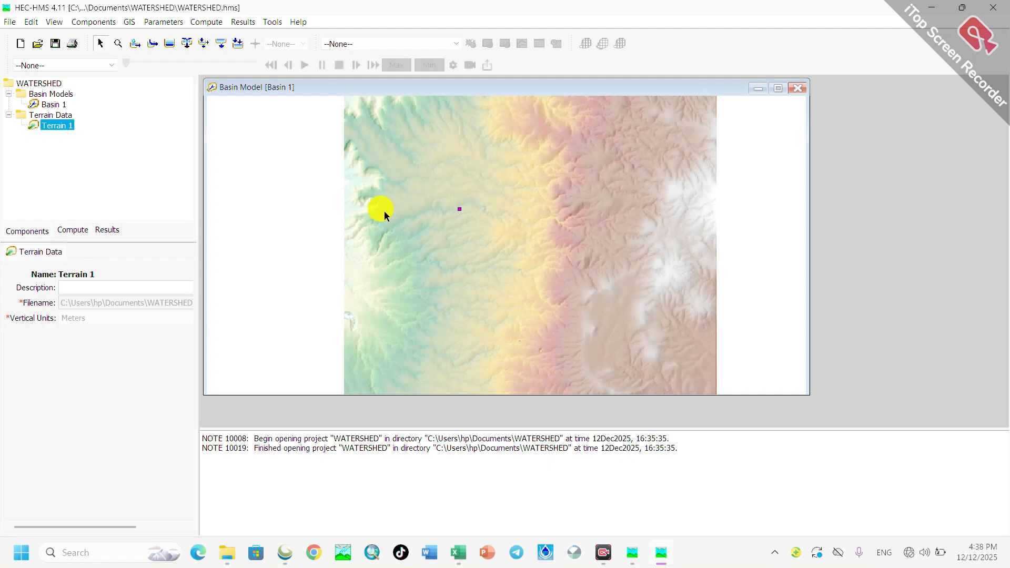
Step: Preprocess the sinks and the drainage of the Basin 1 terrain
click(134, 23)
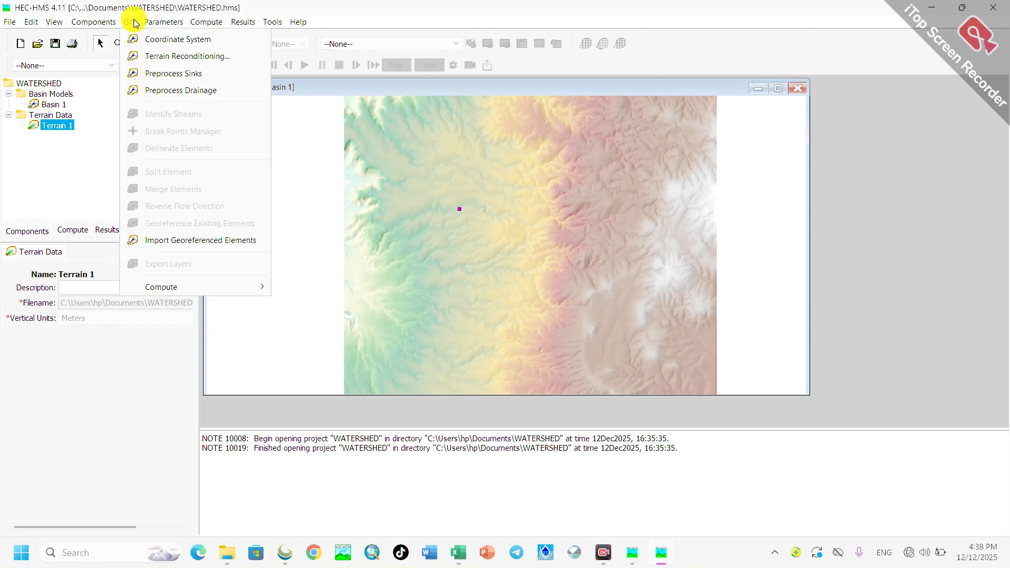
click(168, 77)
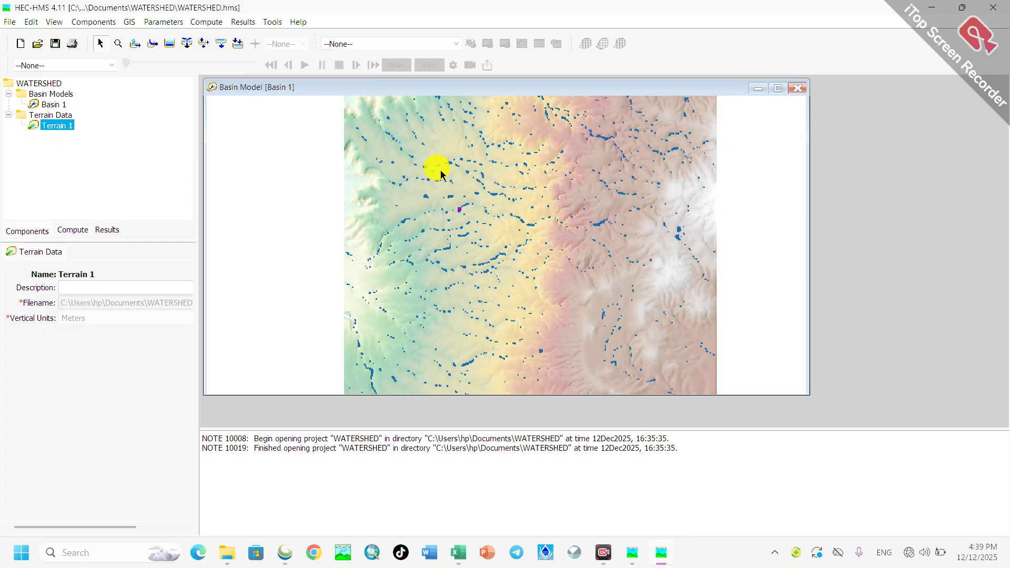
click(130, 22)
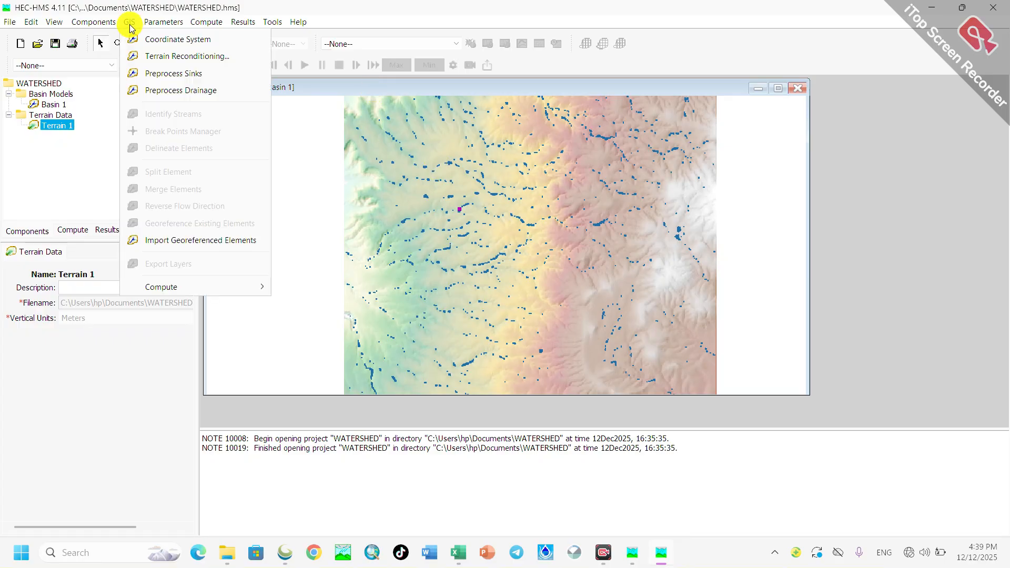
click(176, 93)
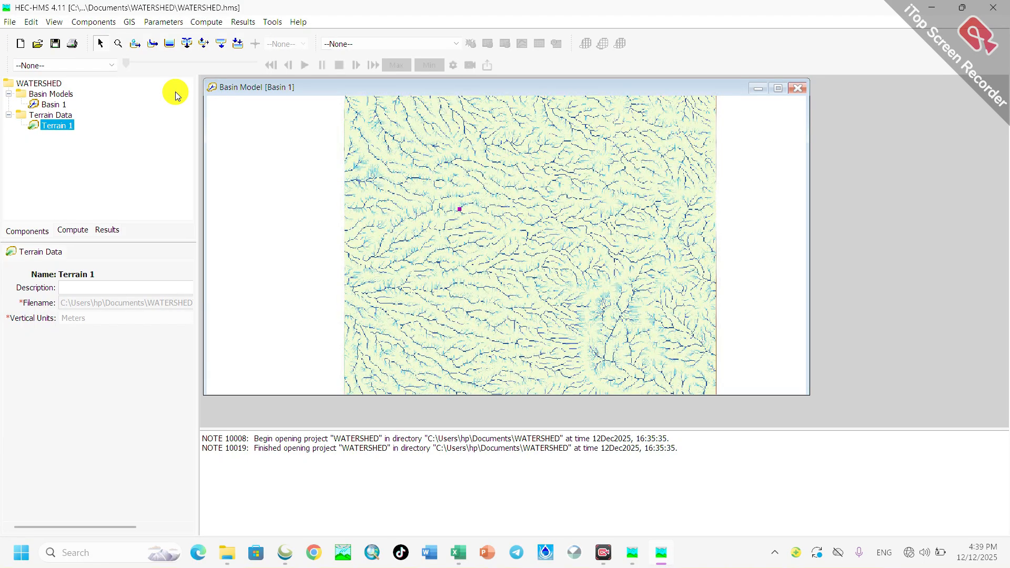
Step: Identify the streams in Basin 1 using a stream definition area of 2 km2
click(129, 22)
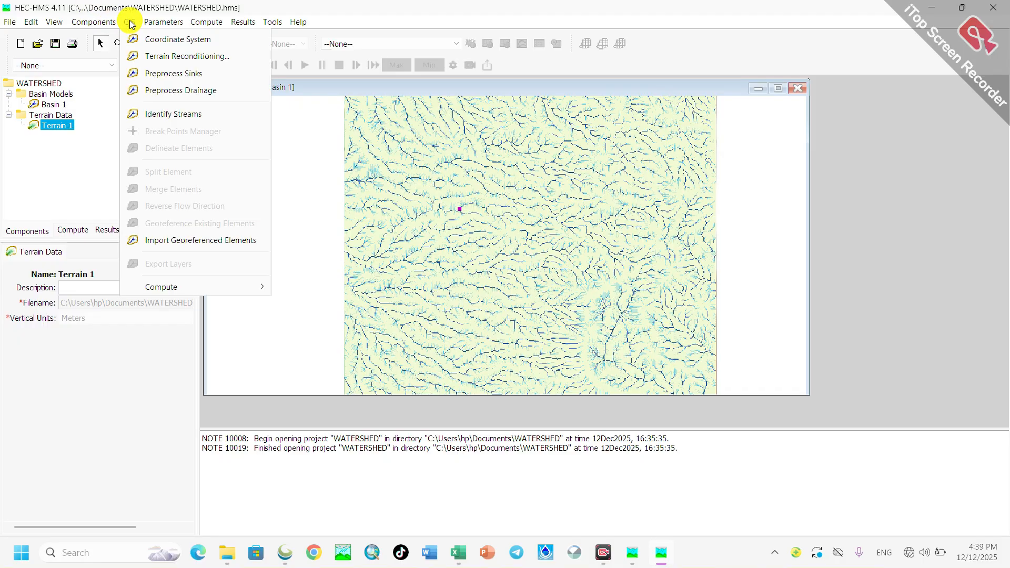
click(164, 113)
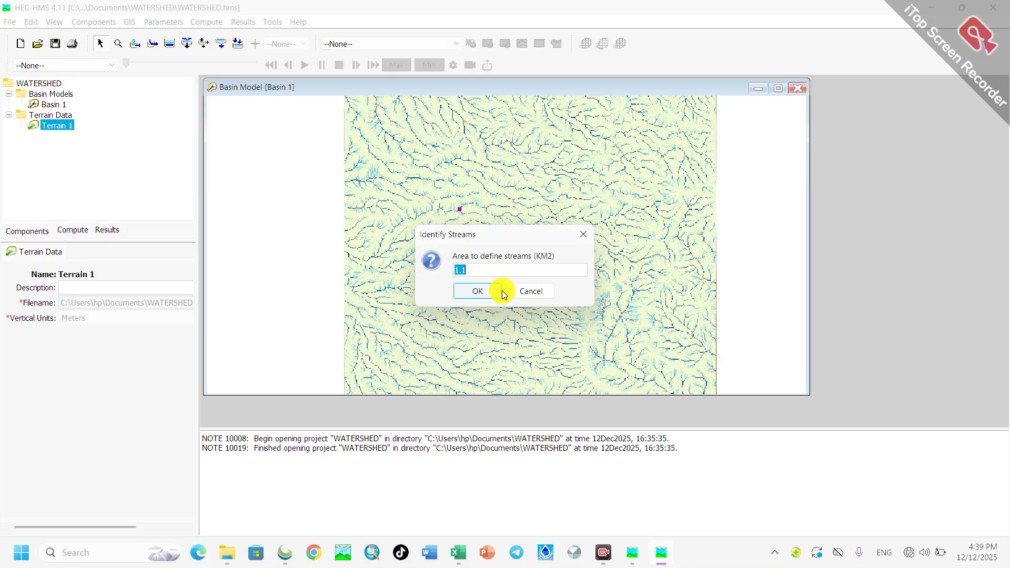
text(2)
click(494, 292)
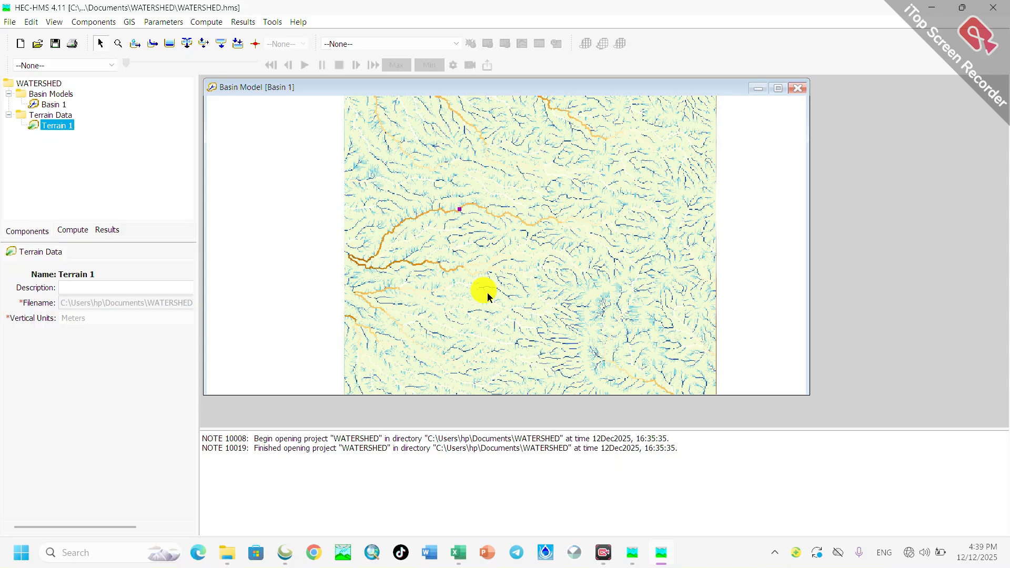
scroll(488, 297, up, 1)
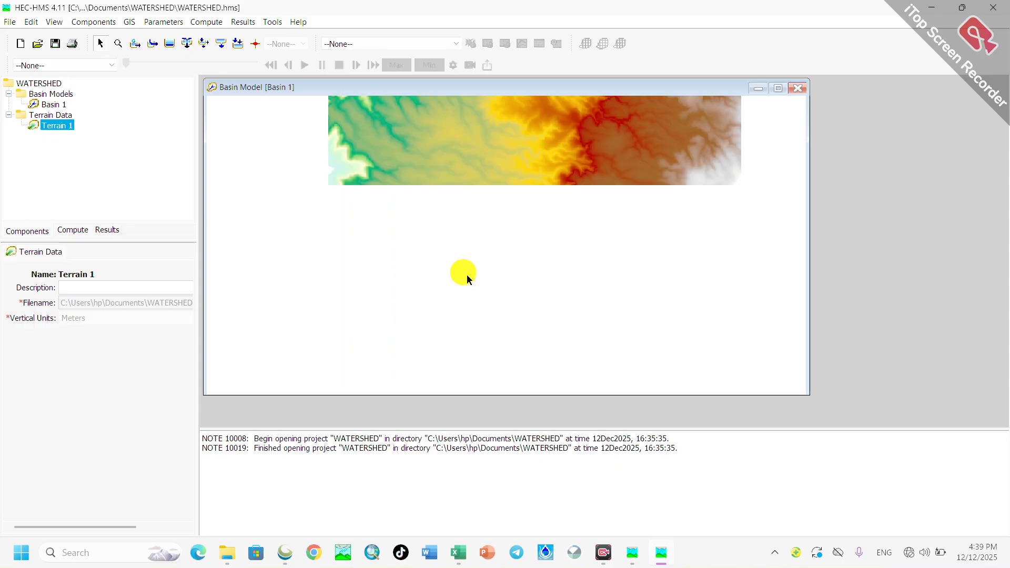
scroll(467, 279, up, 2)
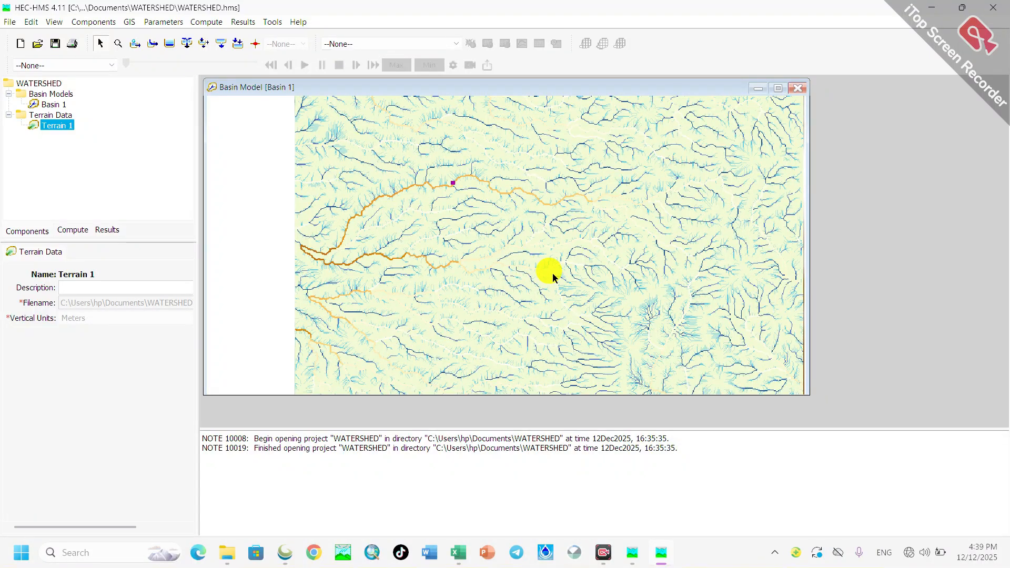
Step: Identify the streams in Basin 1 again using a stream definition area of 1.5 km2
click(130, 22)
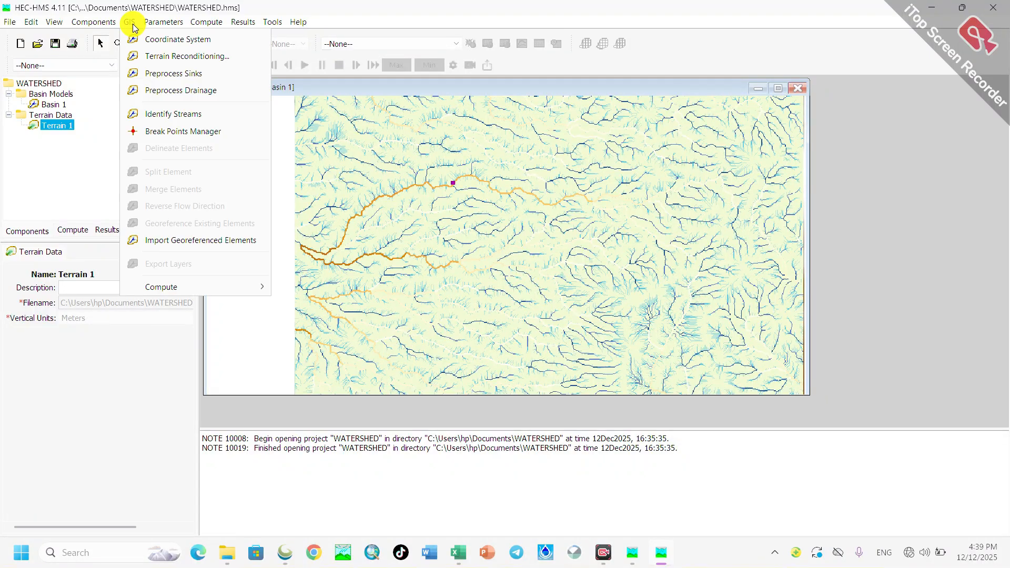
click(166, 114)
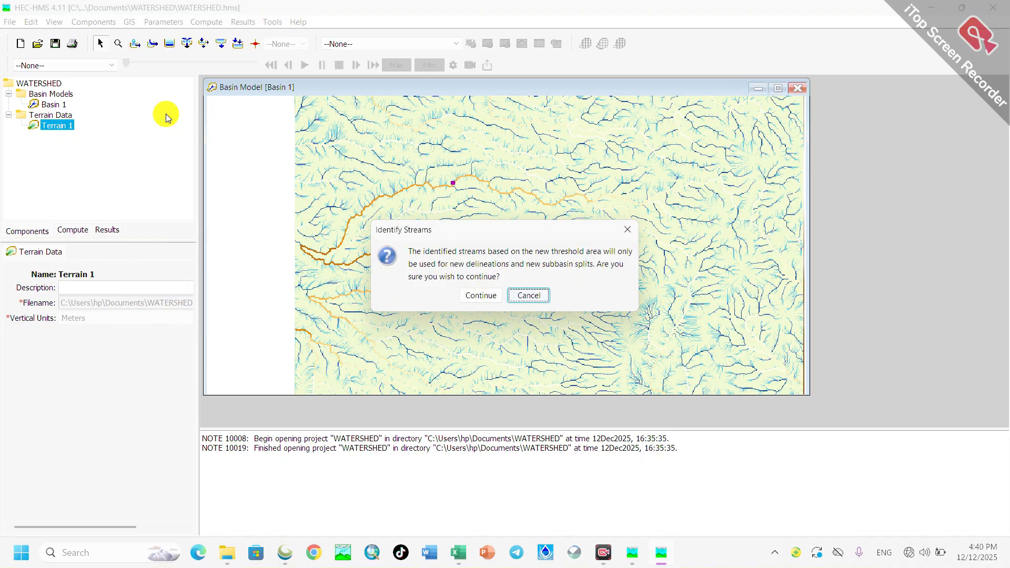
click(484, 296)
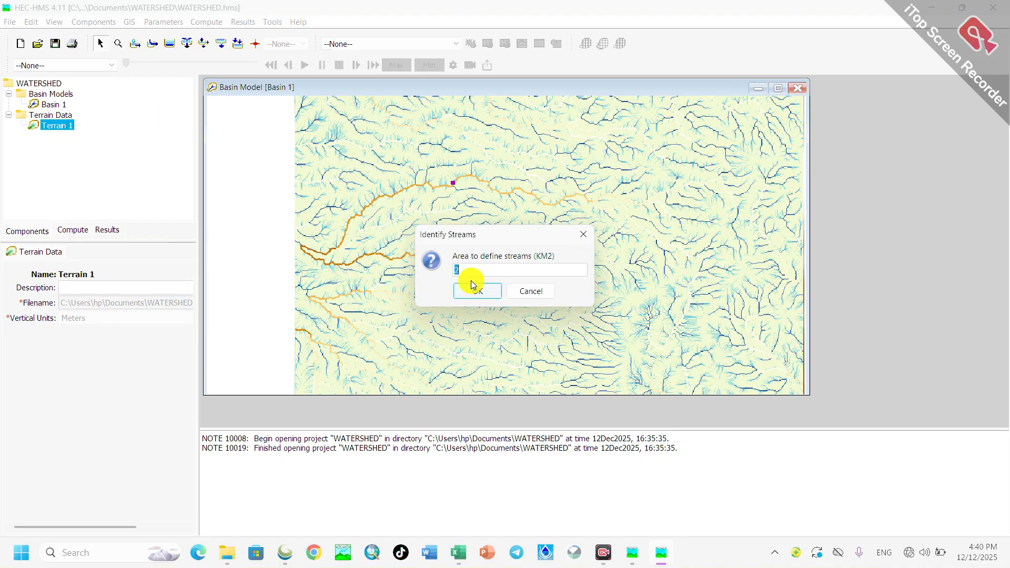
text(1.5)
click(478, 291)
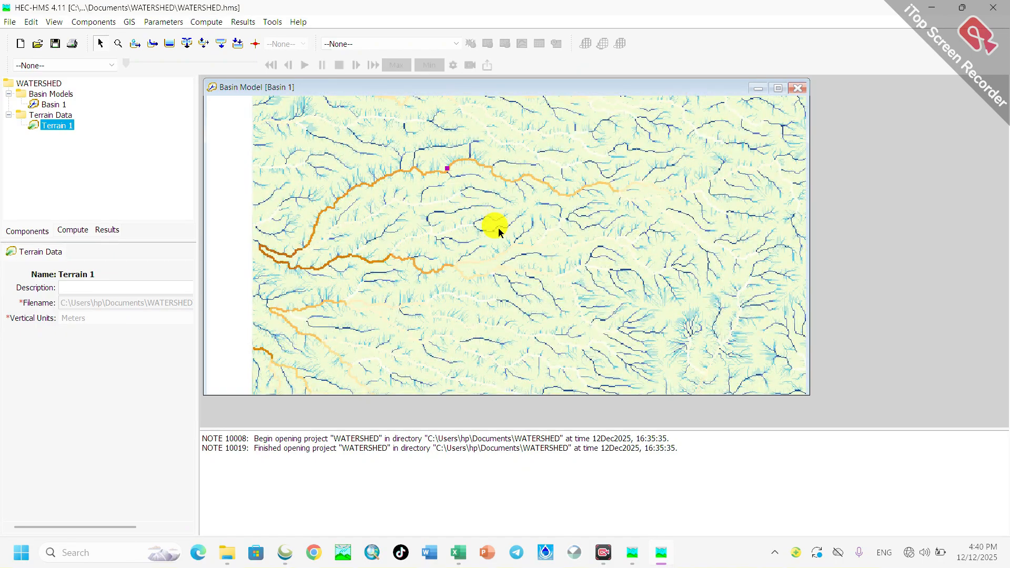
Step: Hide the Flow Accumulation, Flow Direction, Sink Locations and Sink Fill map layers of Basin 1
scroll(639, 277, down, 1)
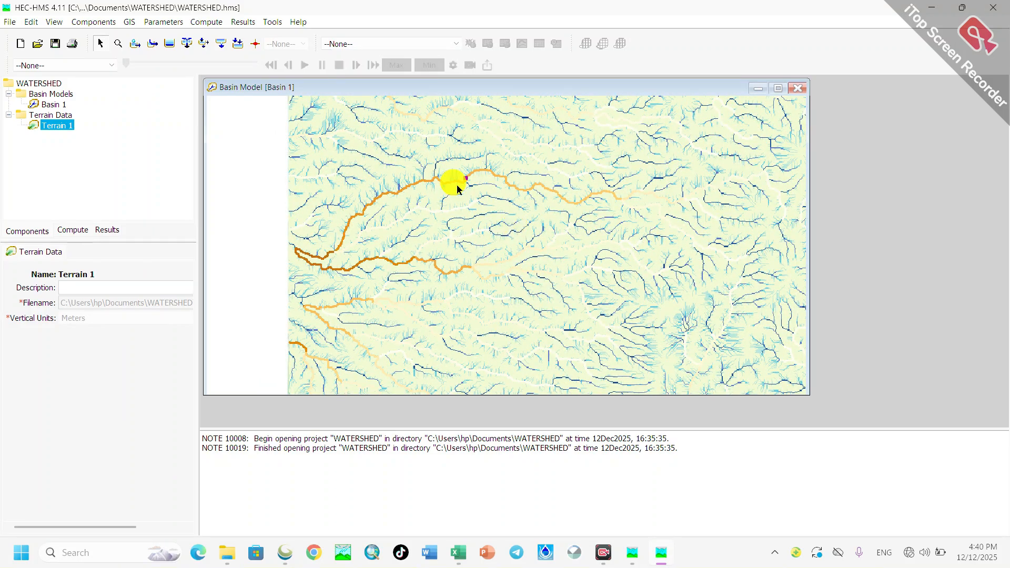
right_click(502, 207)
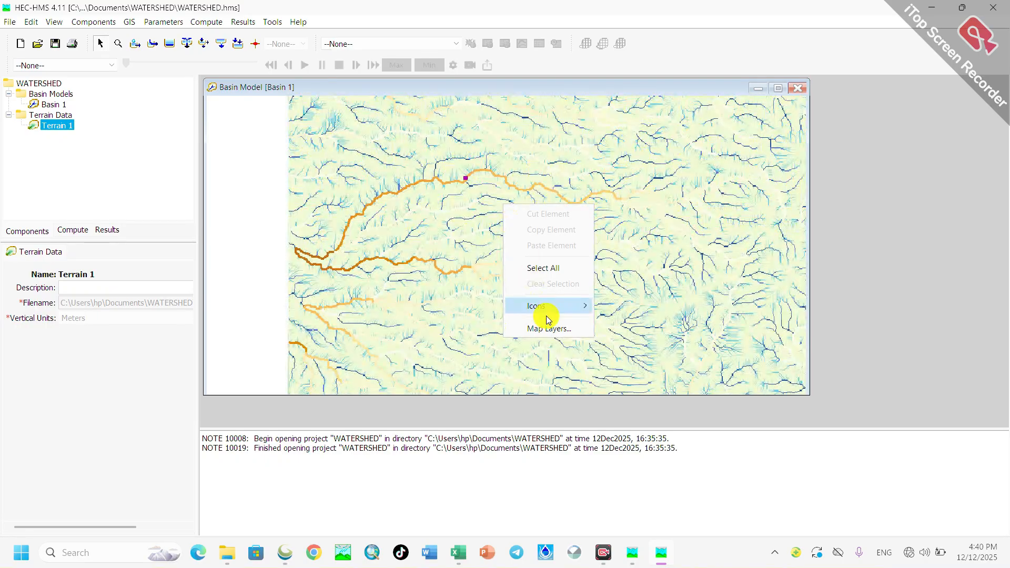
click(547, 328)
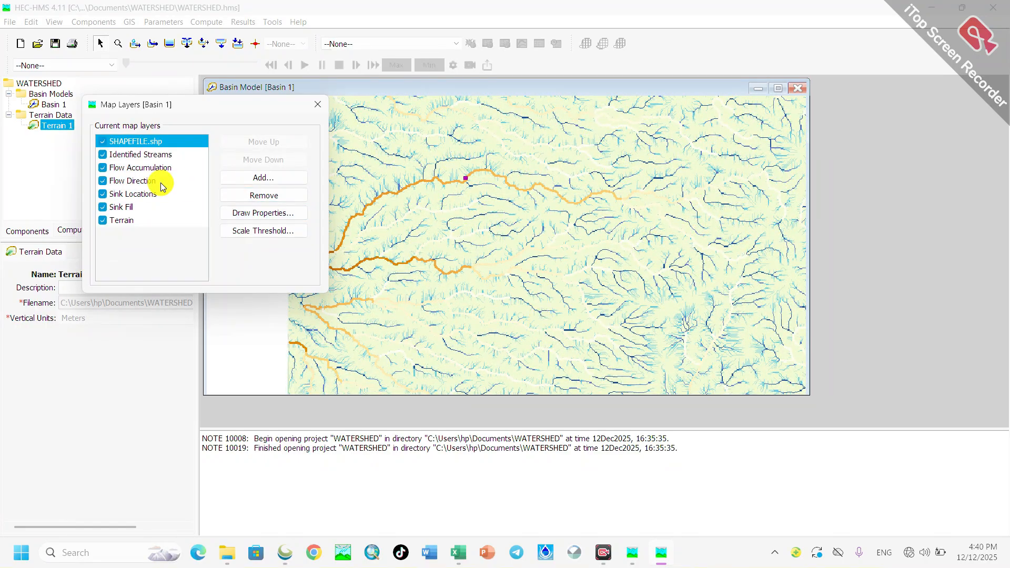
click(102, 167)
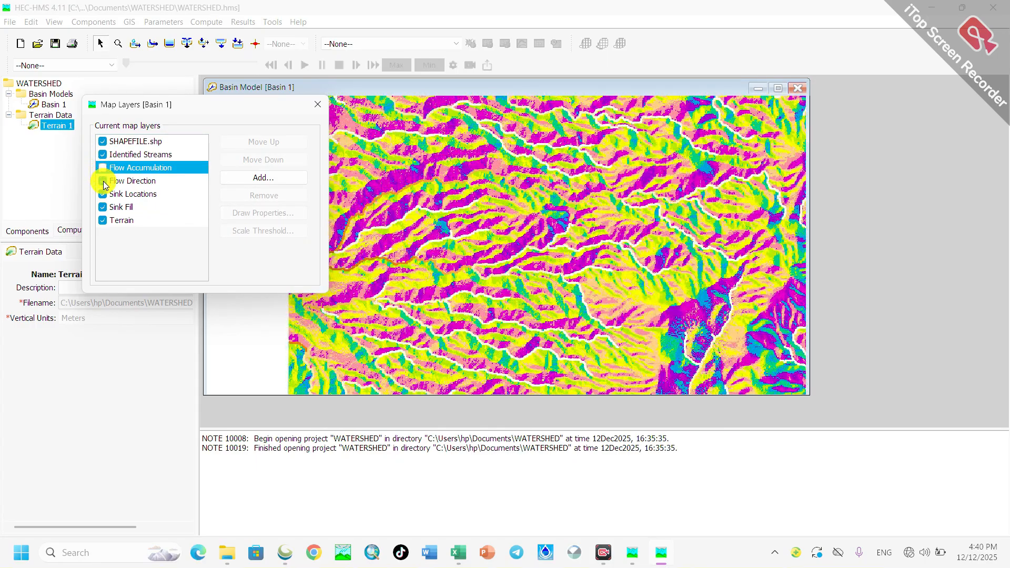
click(103, 181)
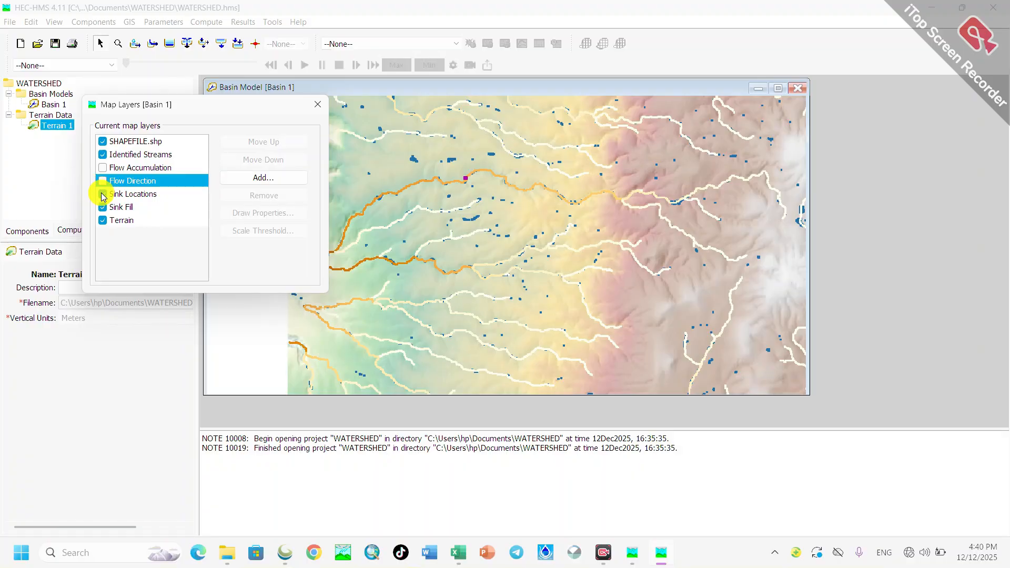
click(104, 195)
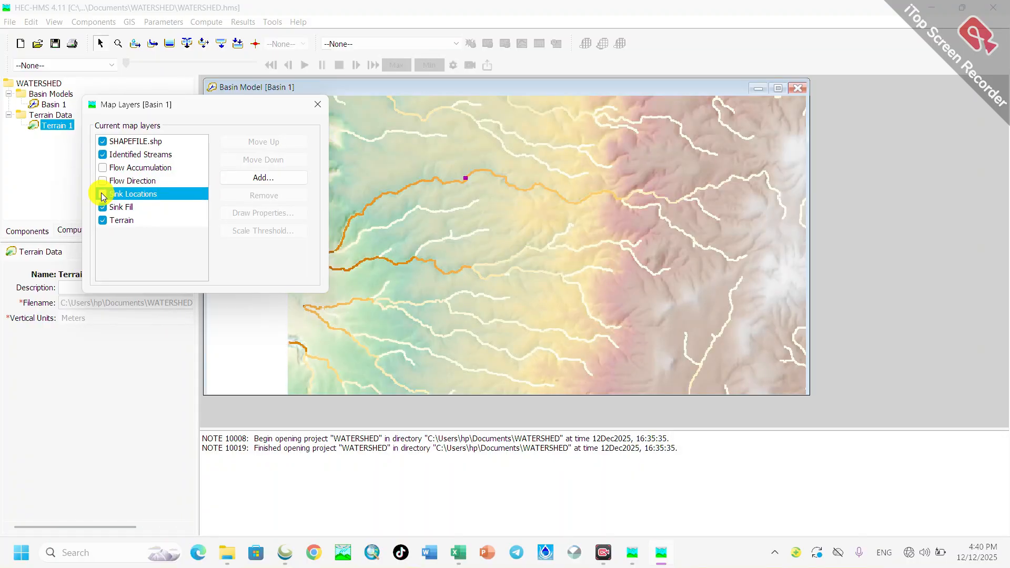
click(103, 208)
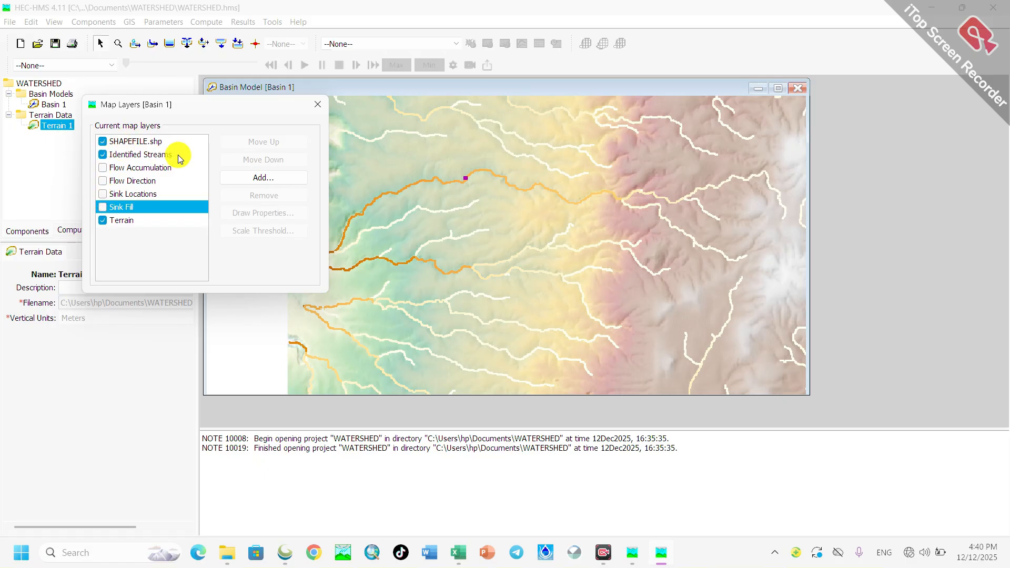
click(143, 155)
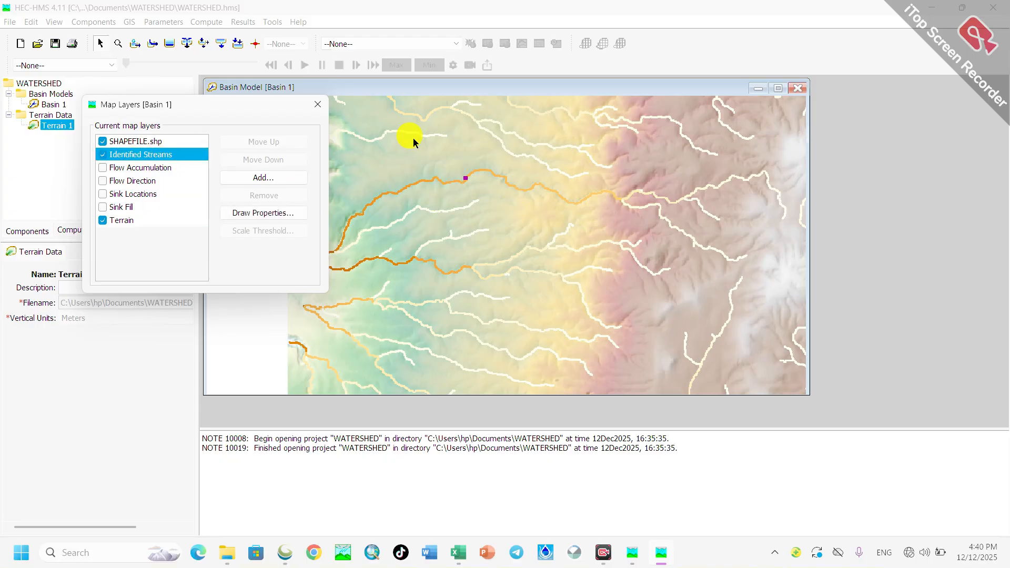
click(318, 104)
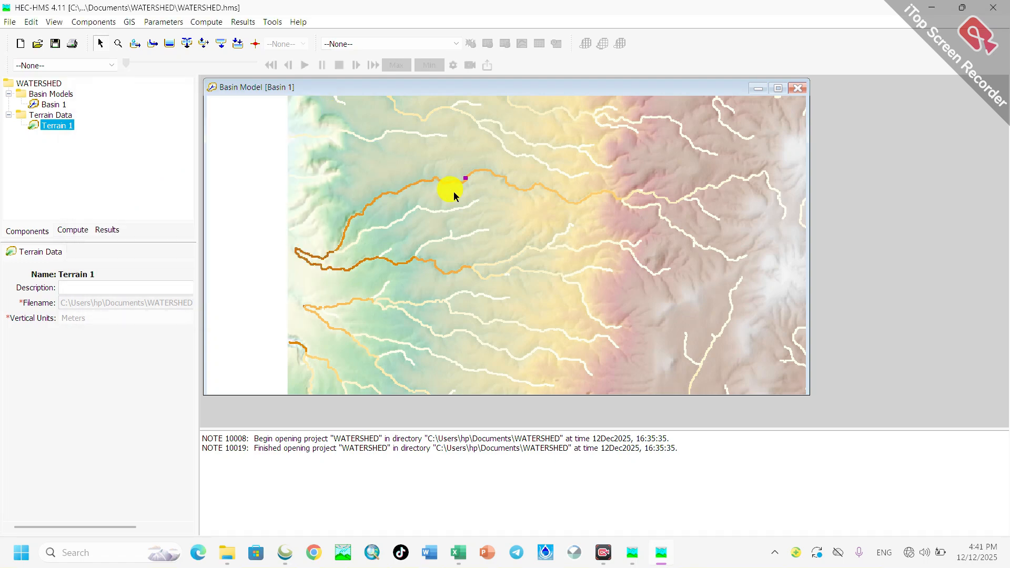
Step: Create a break point with the default name on the main stream cell beside the shapefile's outlet marker
scroll(455, 191, down, 1)
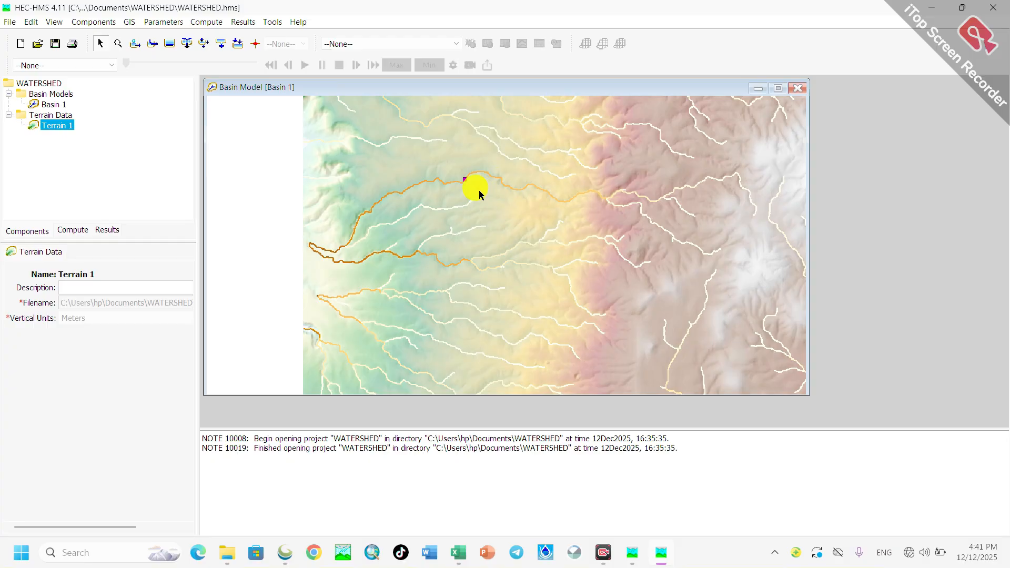
scroll(471, 192, up, 3)
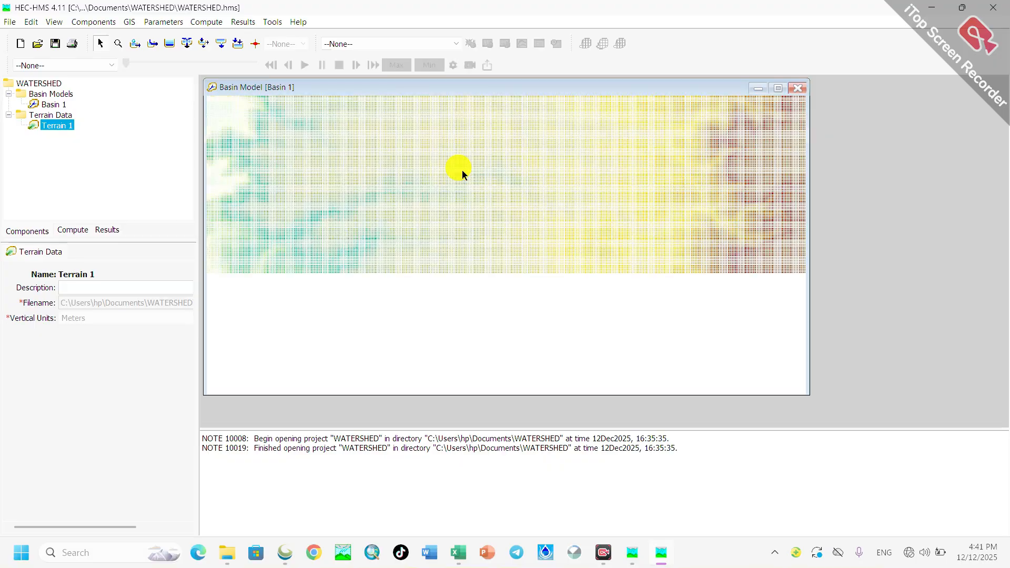
scroll(464, 191, up, 2)
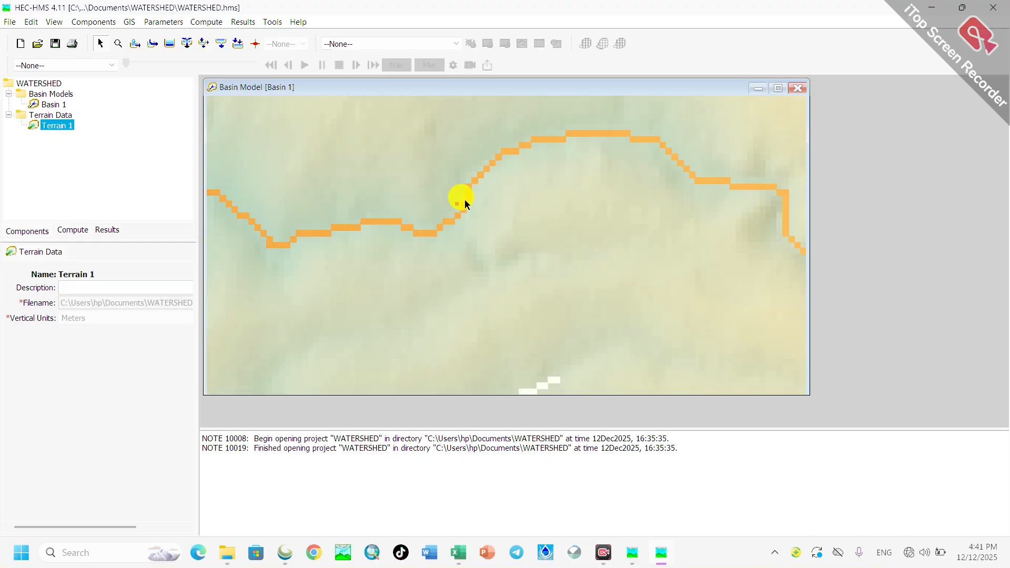
scroll(465, 215, up, 1)
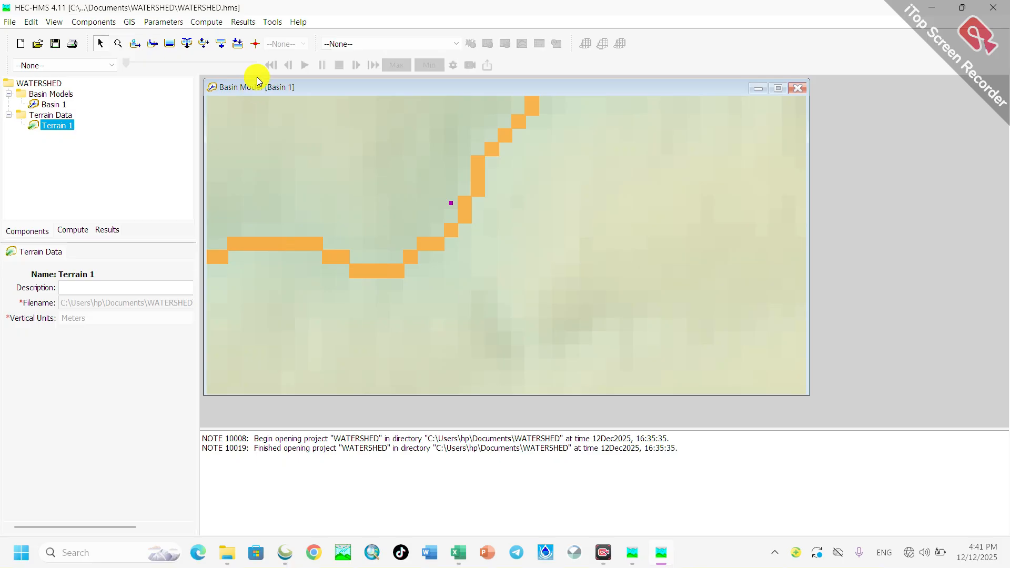
click(257, 45)
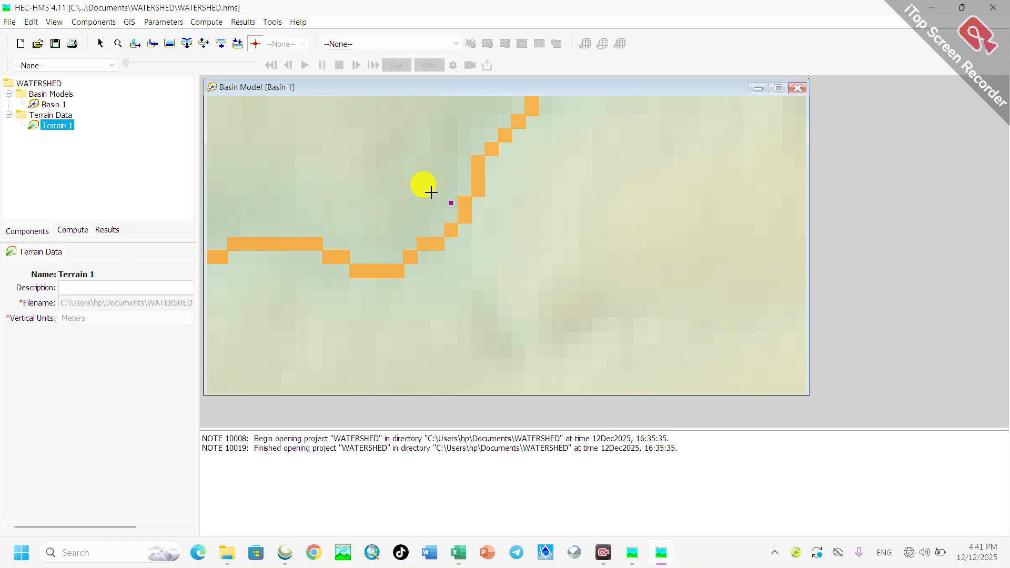
scroll(451, 190, up, 1)
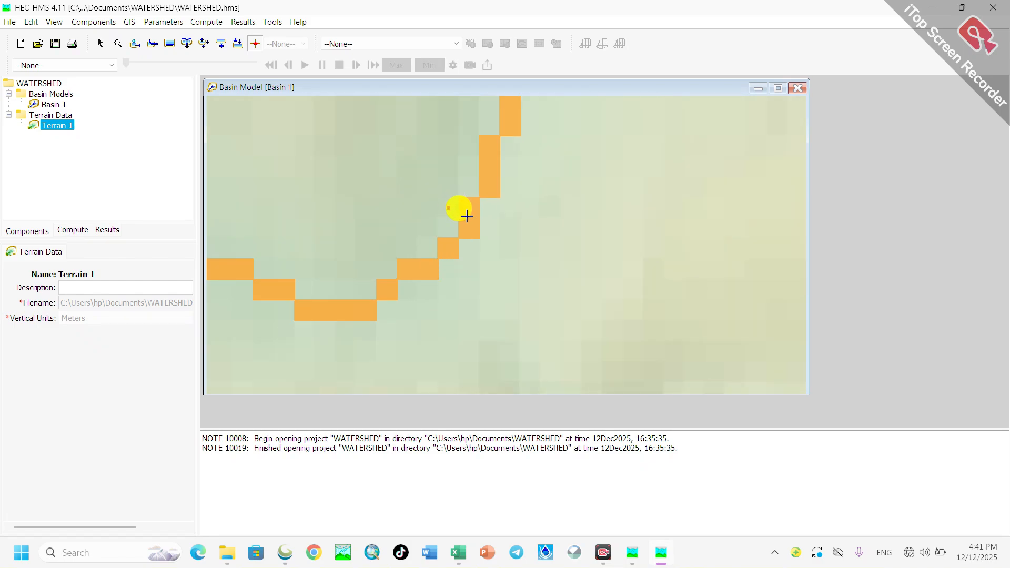
click(467, 216)
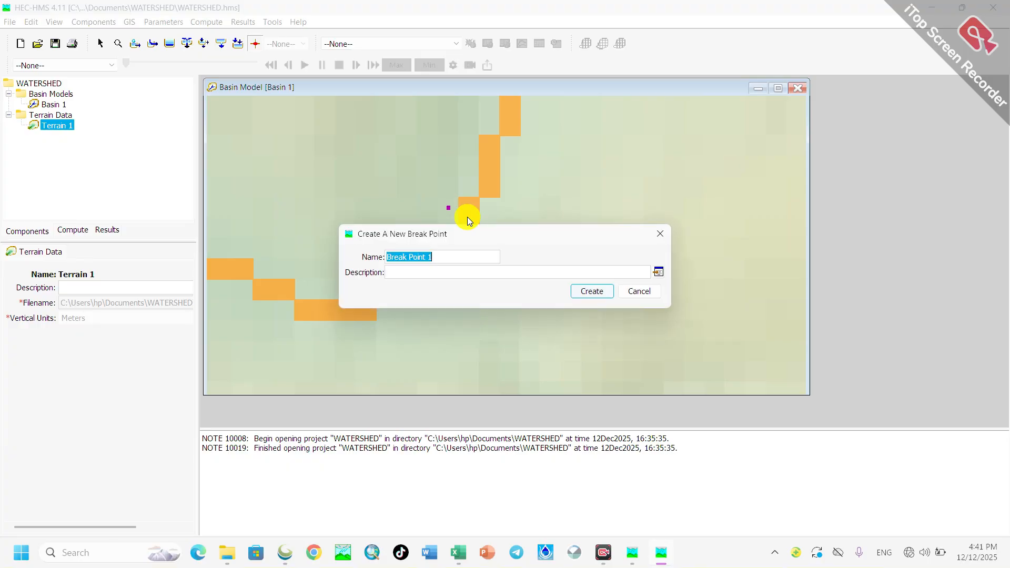
click(584, 293)
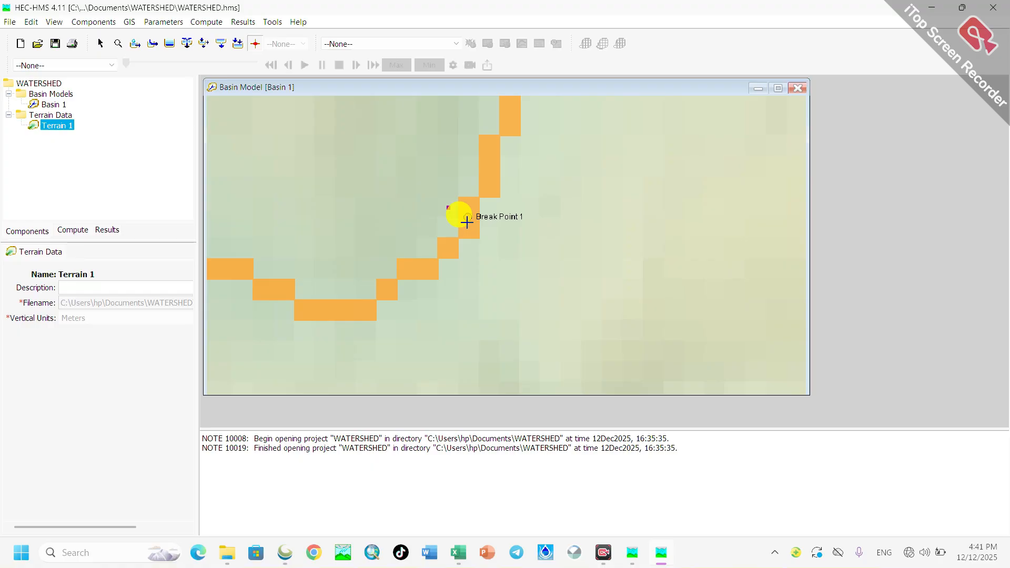
click(99, 44)
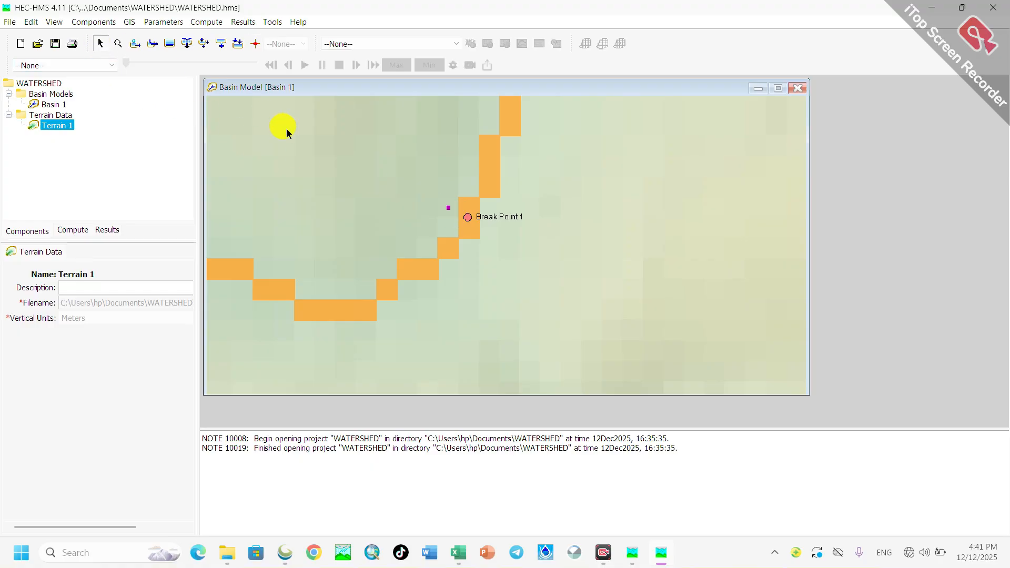
Step: Hide the SHAPEFILE.shp map layer of Basin 1 and close the map layers
right_click(443, 210)
click(498, 334)
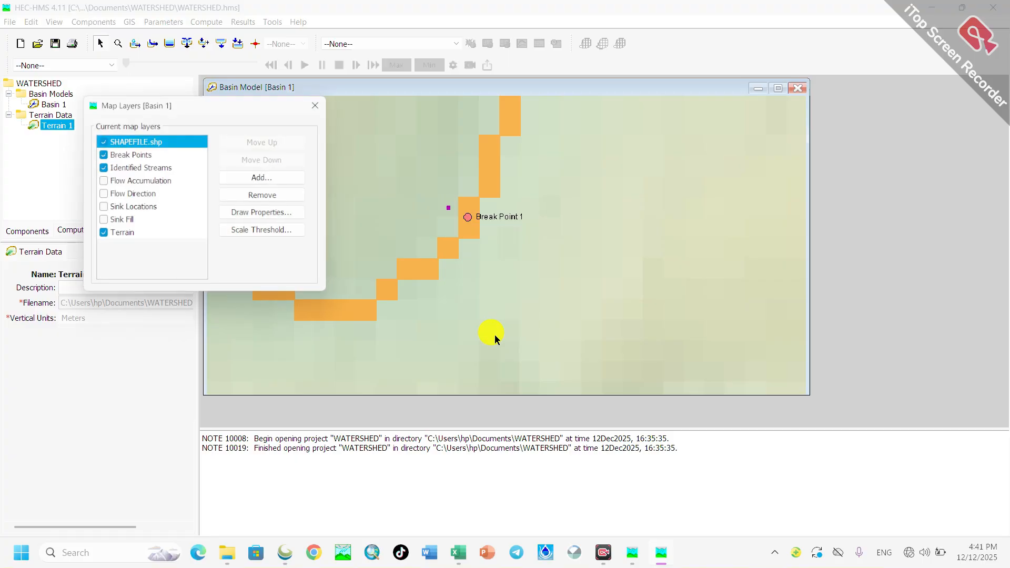
click(103, 142)
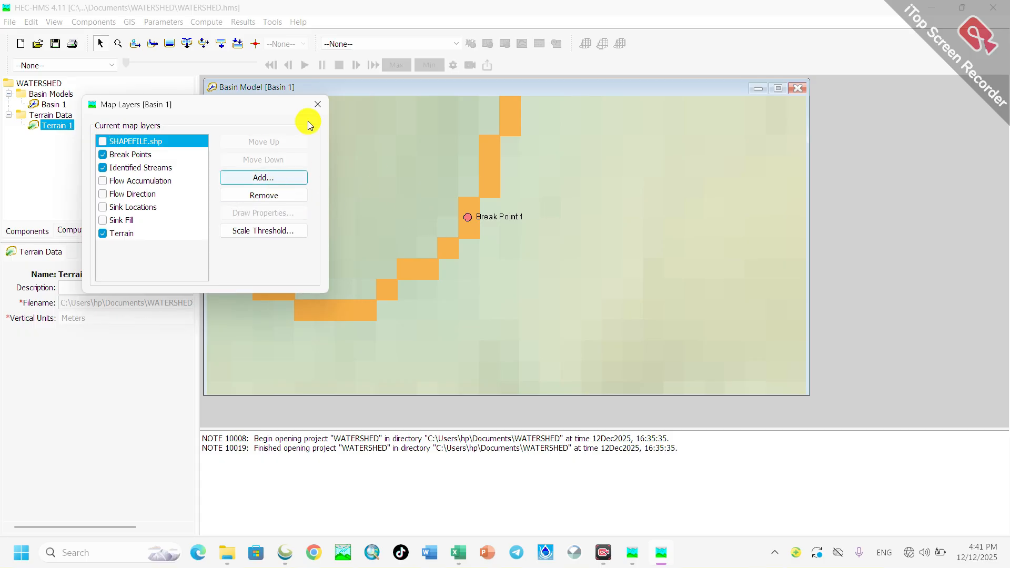
click(325, 100)
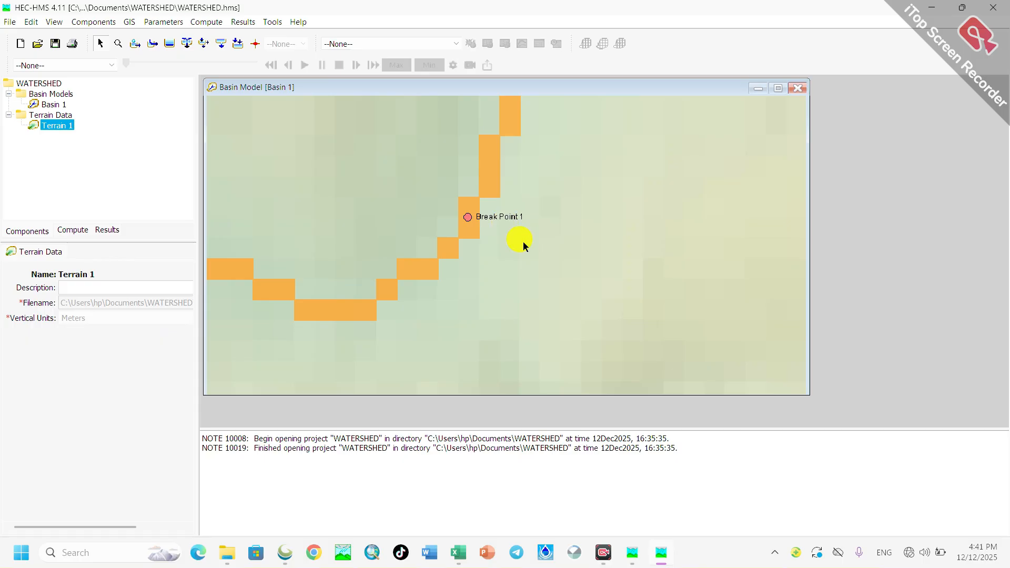
Step: Delineate the Basin 1 elements with blank subbasin and reach prefixes and junction insertion set to No
scroll(524, 246, down, 2)
scroll(517, 244, down, 3)
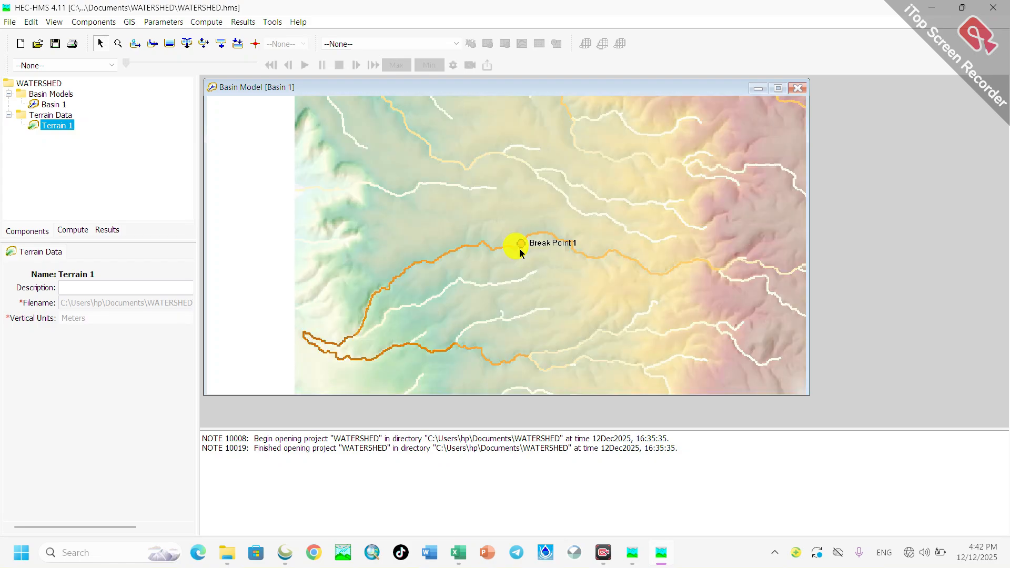
click(130, 23)
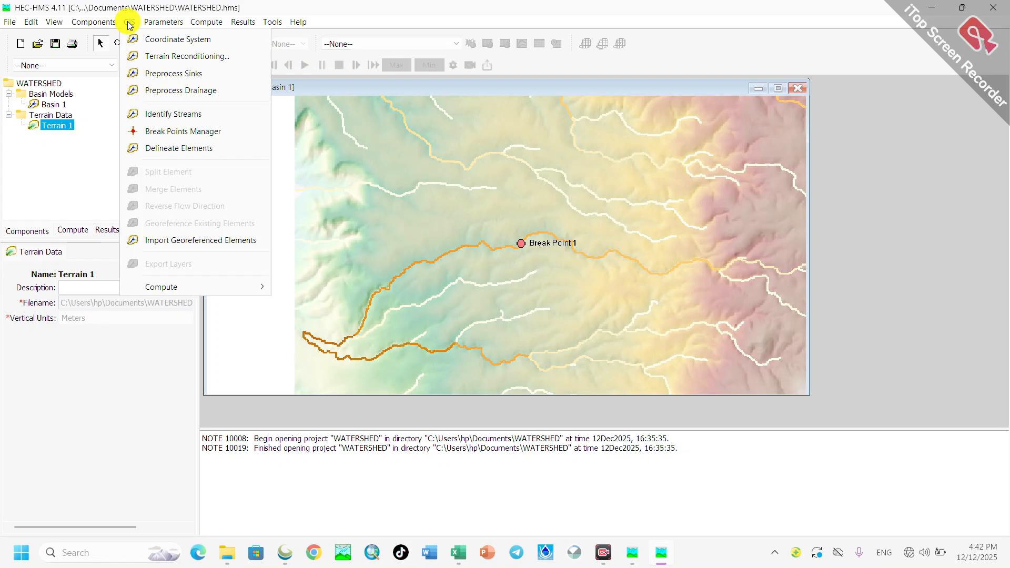
click(181, 149)
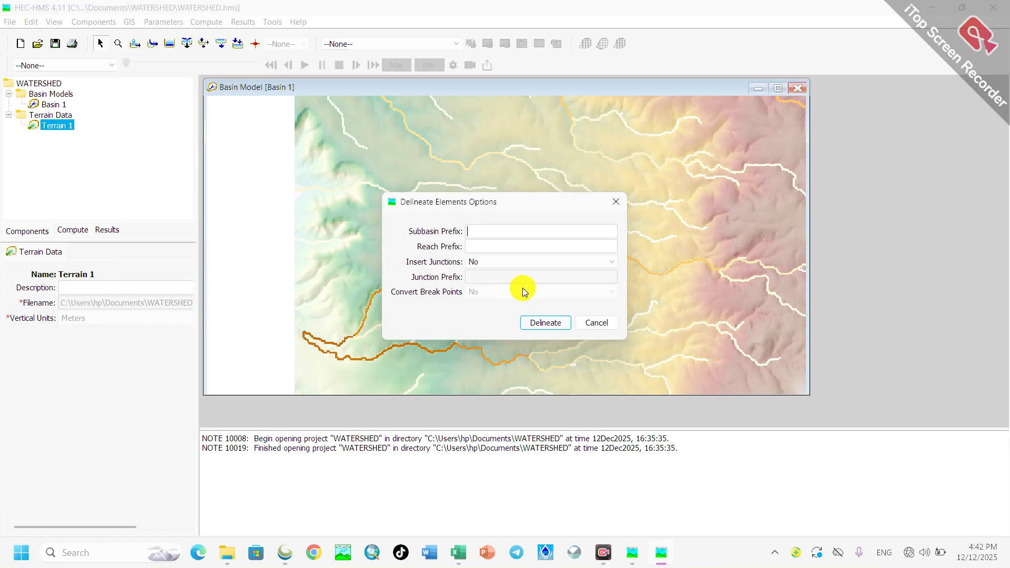
click(545, 325)
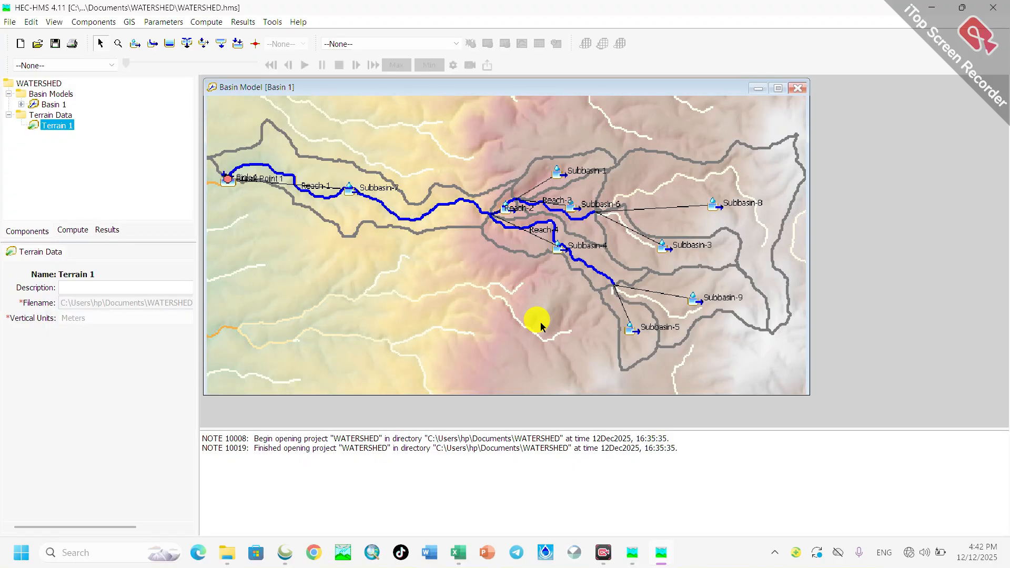
Step: Examine the delineated subbasins, reaches and outlet across the whole Basin 1 map
scroll(534, 208, down, 3)
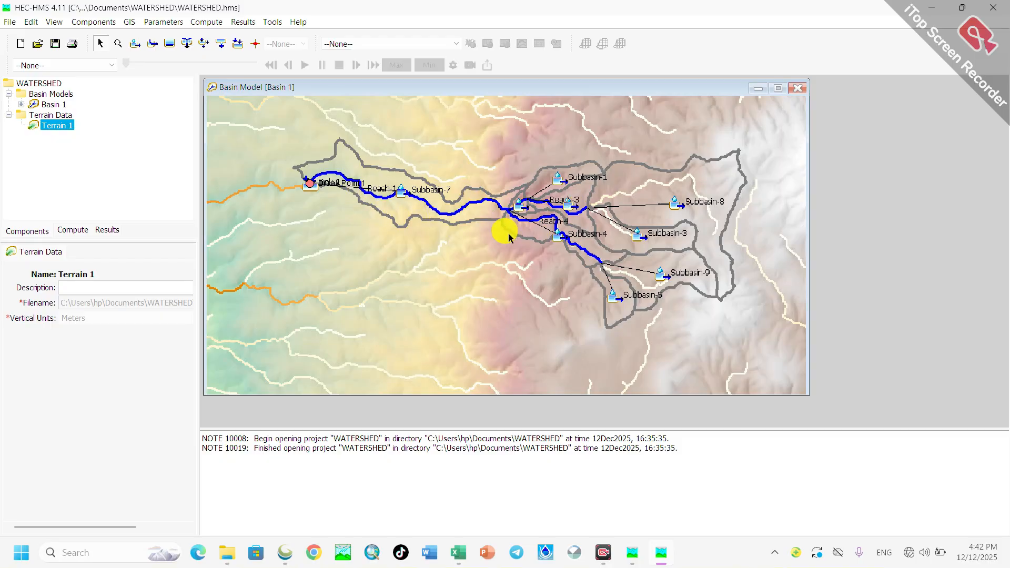
scroll(506, 227, down, 1)
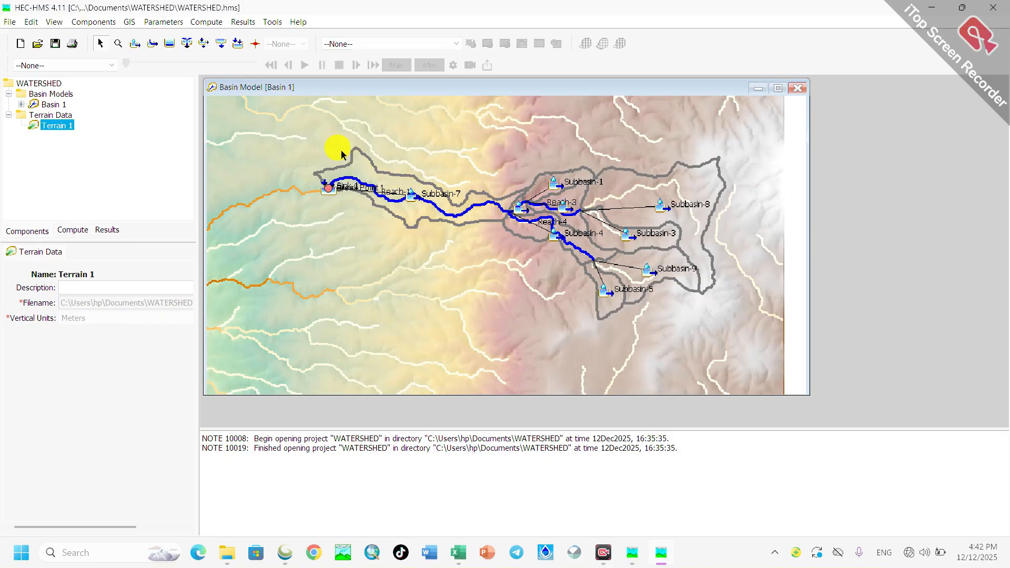
scroll(363, 153, up, 1)
scroll(575, 210, down, 1)
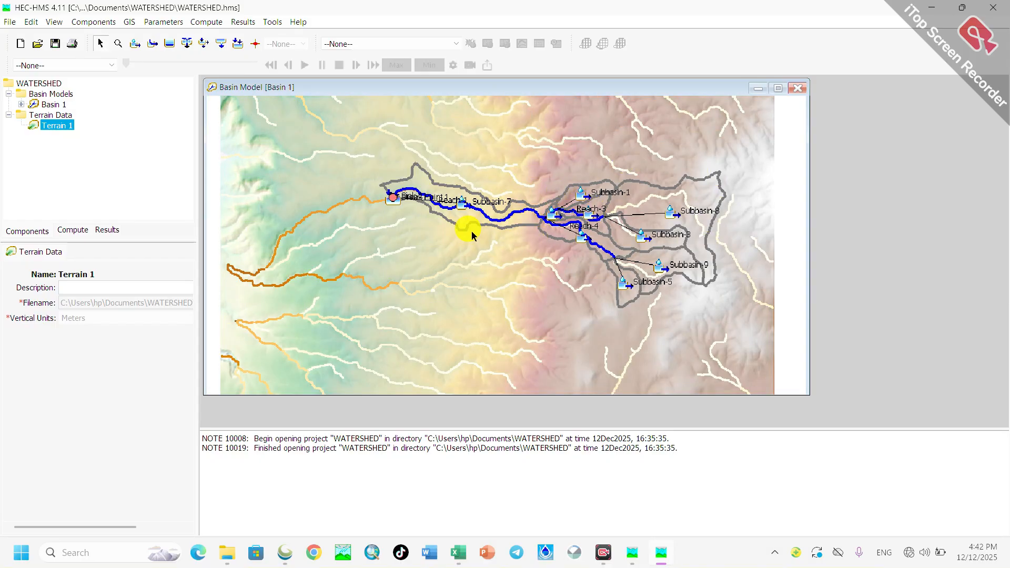
scroll(392, 195, up, 1)
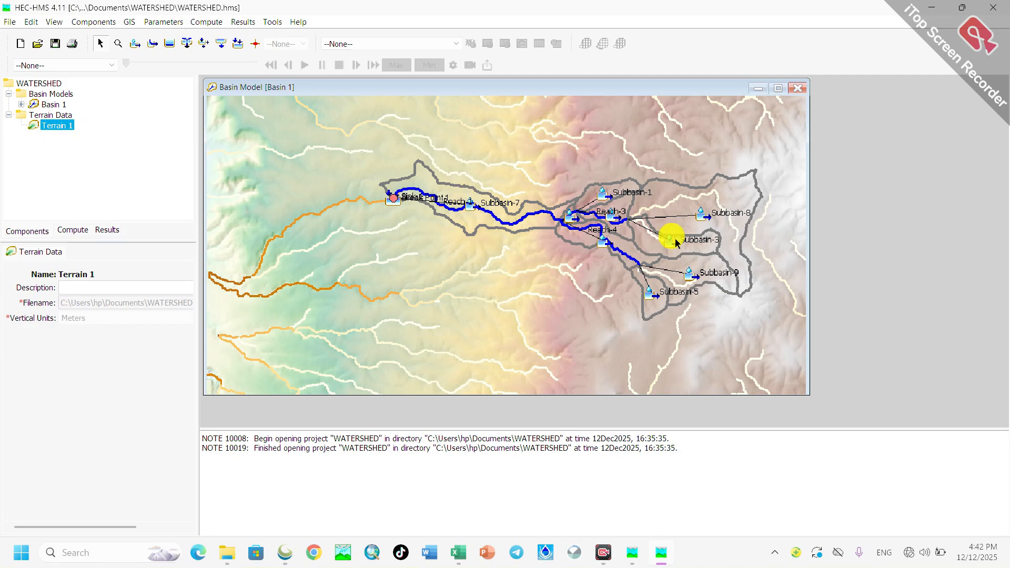
scroll(467, 245, down, 1)
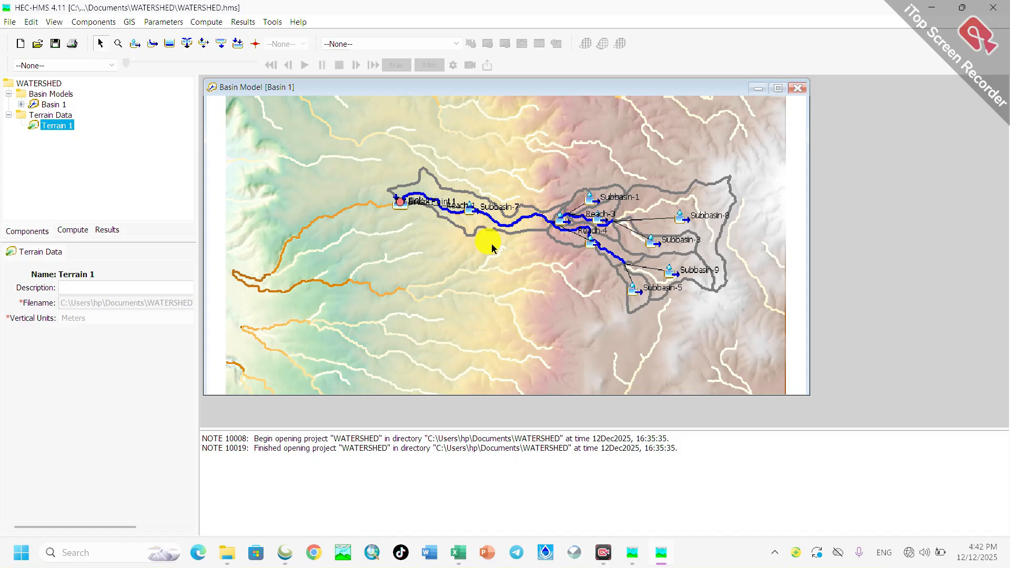
scroll(588, 262, down, 1)
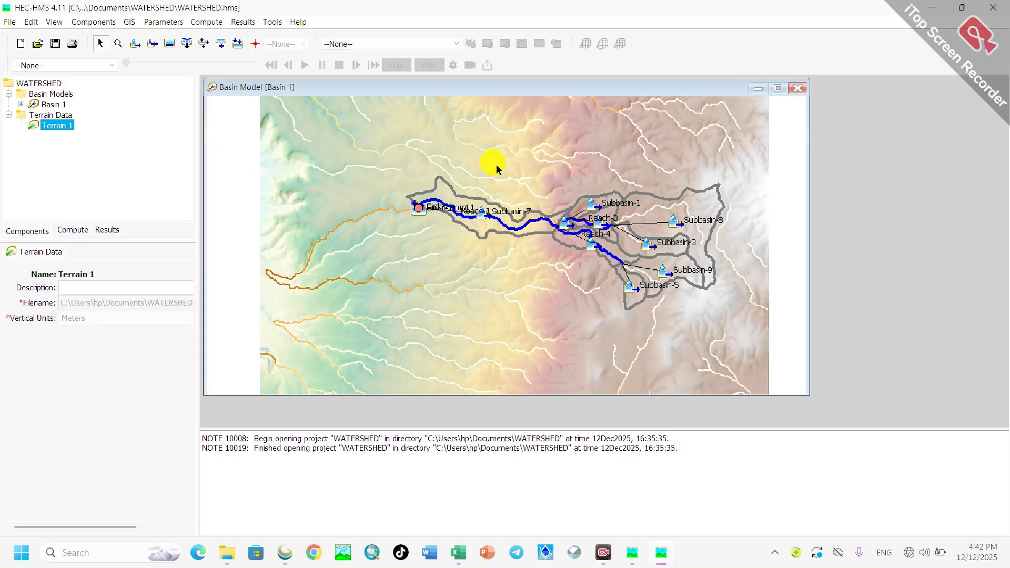
Step: List the Basin 1 elements and inspect the methods assigned to Subbasin-8
click(21, 105)
scroll(35, 114, down, 3)
scroll(38, 115, up, 5)
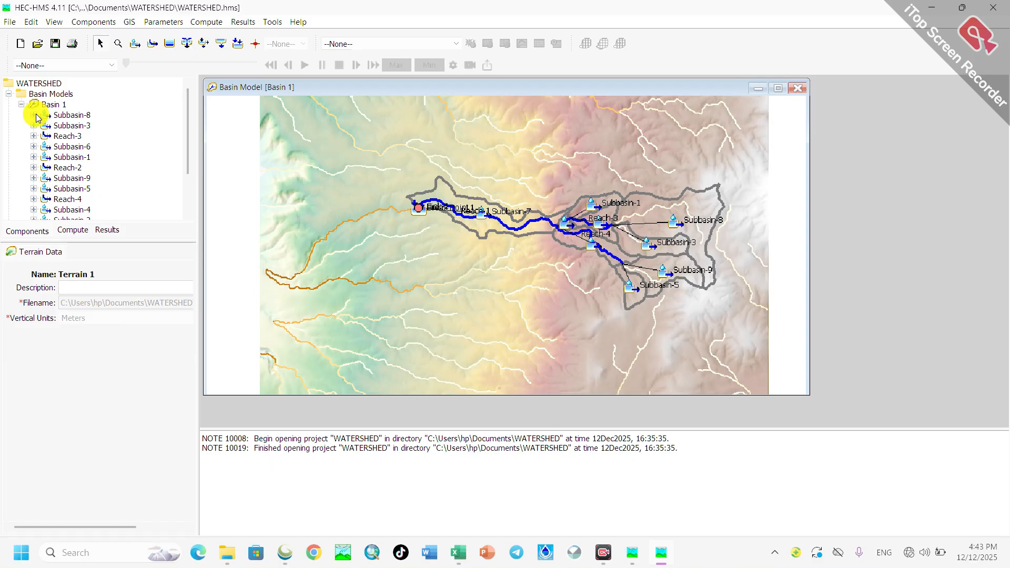
click(34, 115)
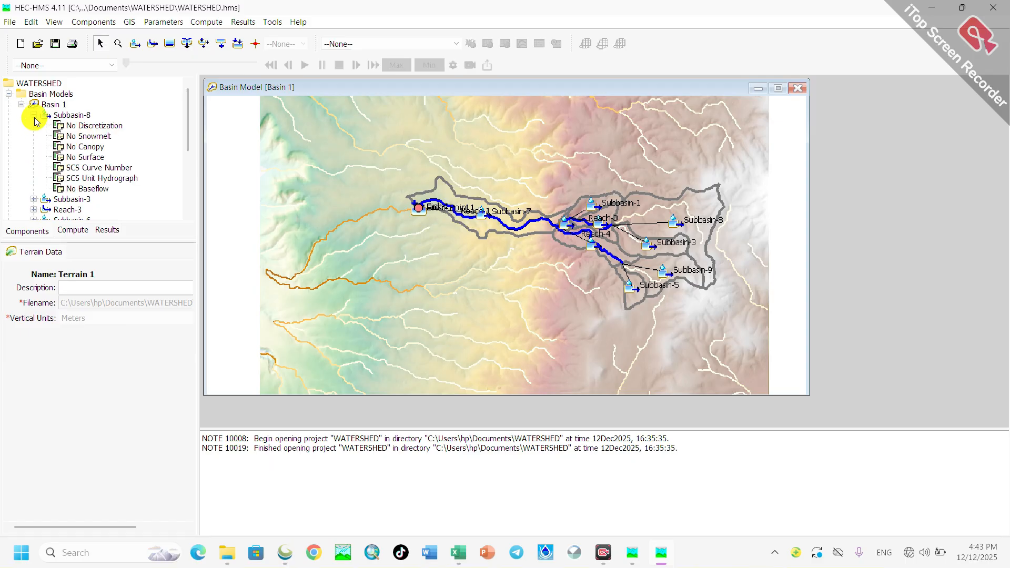
click(34, 115)
Step: Inspect Subbasin-8, Subbasin-3, Reach-3, Subbasin-9, Sink-1 and Subbasin-7 one by one, checking each one's properties and map location
click(79, 117)
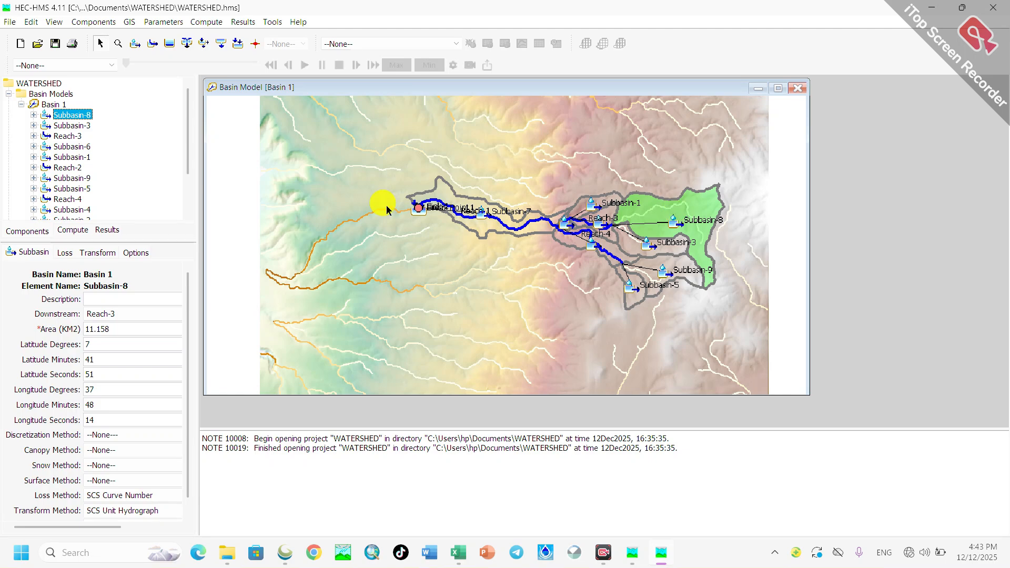
click(74, 125)
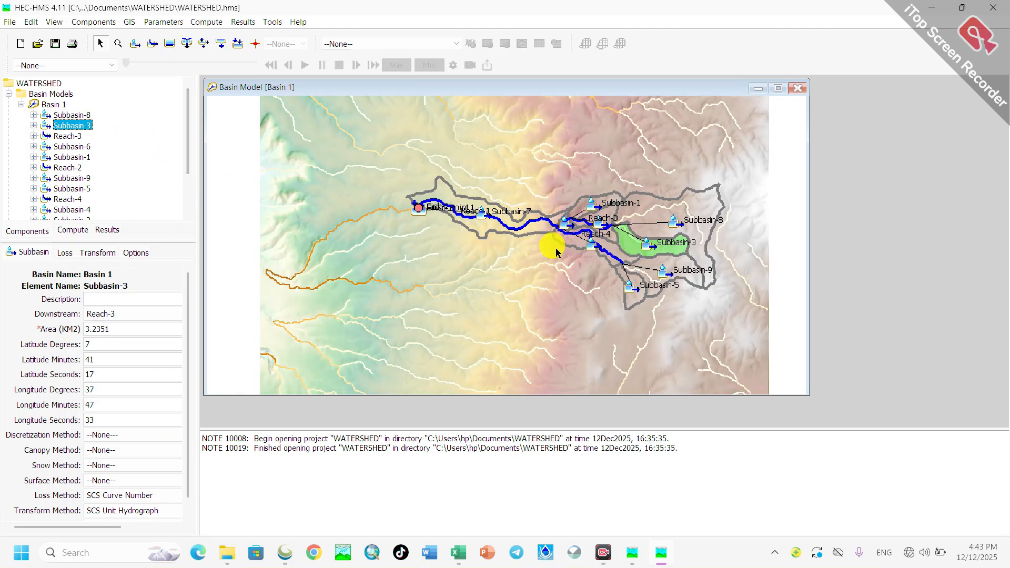
click(68, 136)
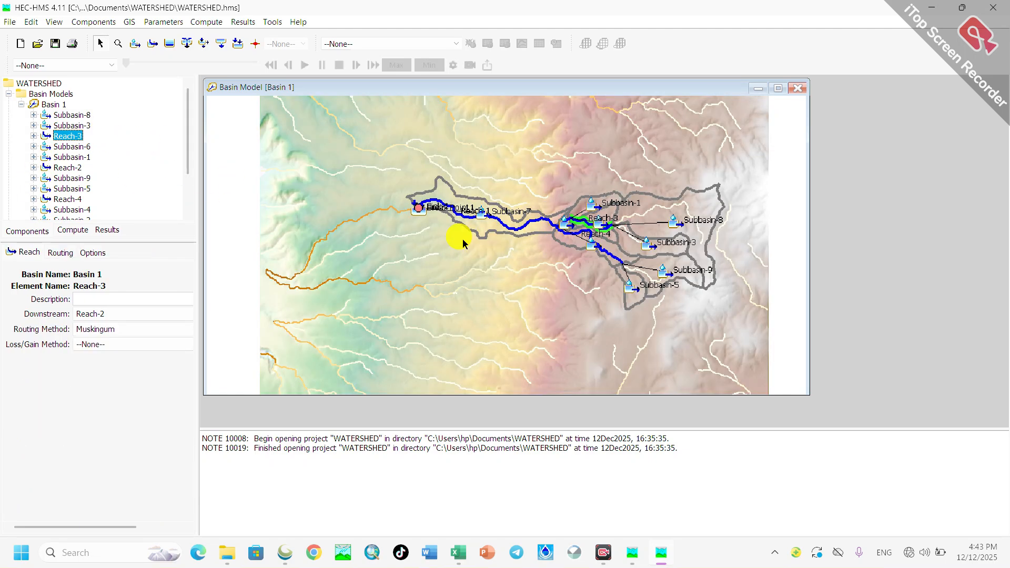
click(68, 179)
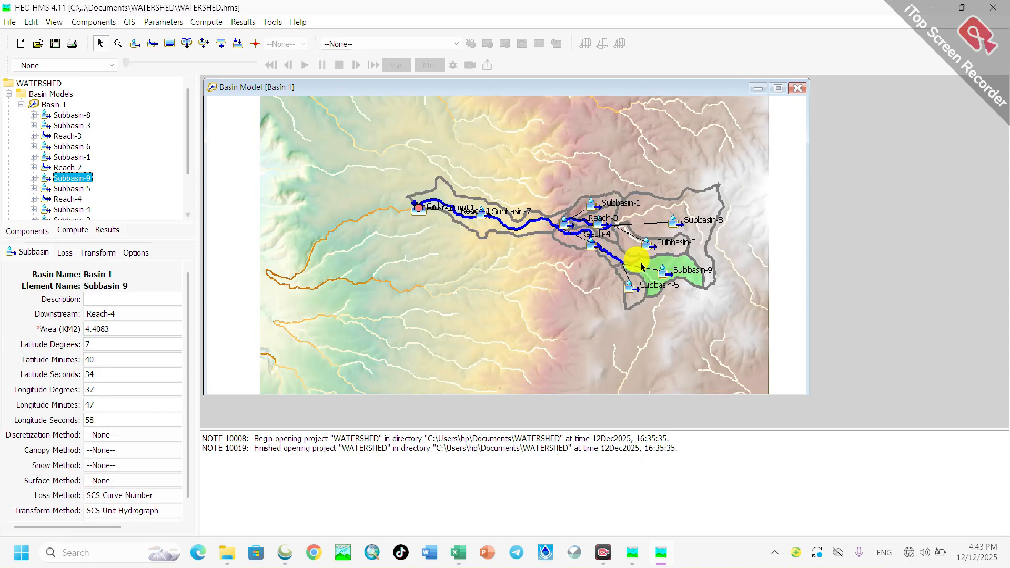
scroll(26, 192, down, 2)
click(66, 196)
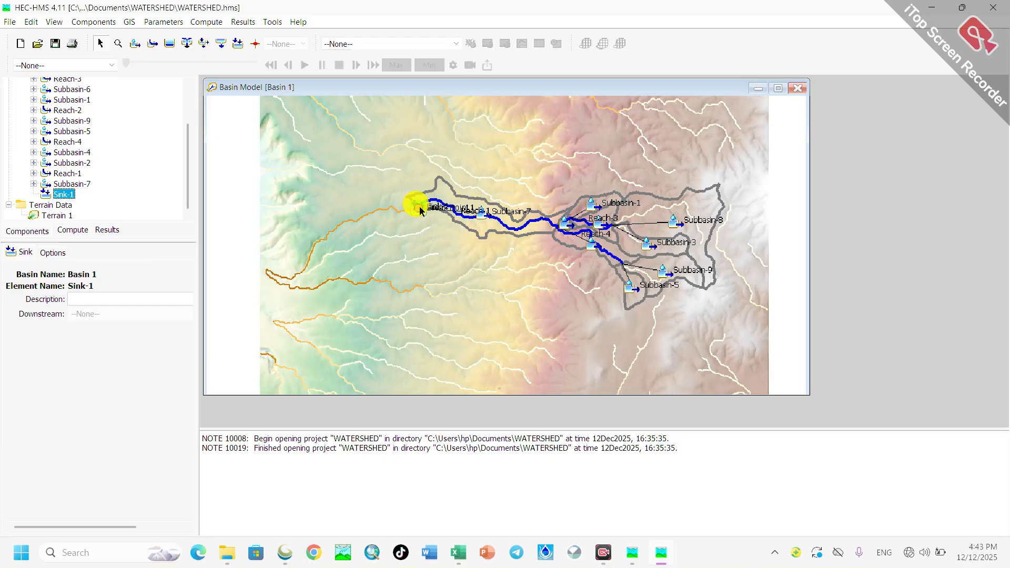
click(63, 184)
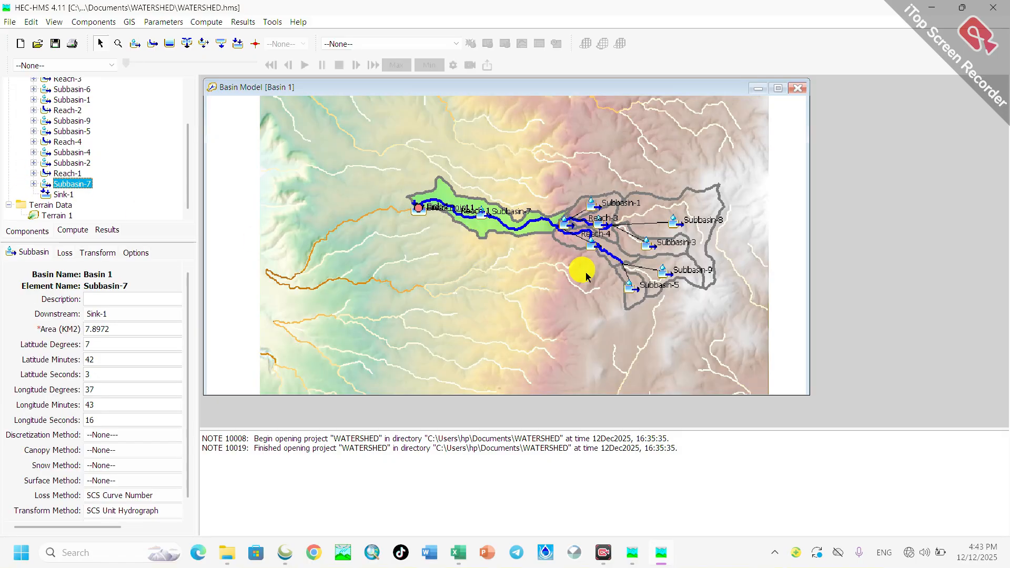
Step: Examine Subbasin-7 and its neighbouring elements on the Basin 1 map, and collapse the Basin 1 element list
scroll(467, 213, up, 2)
scroll(473, 221, up, 1)
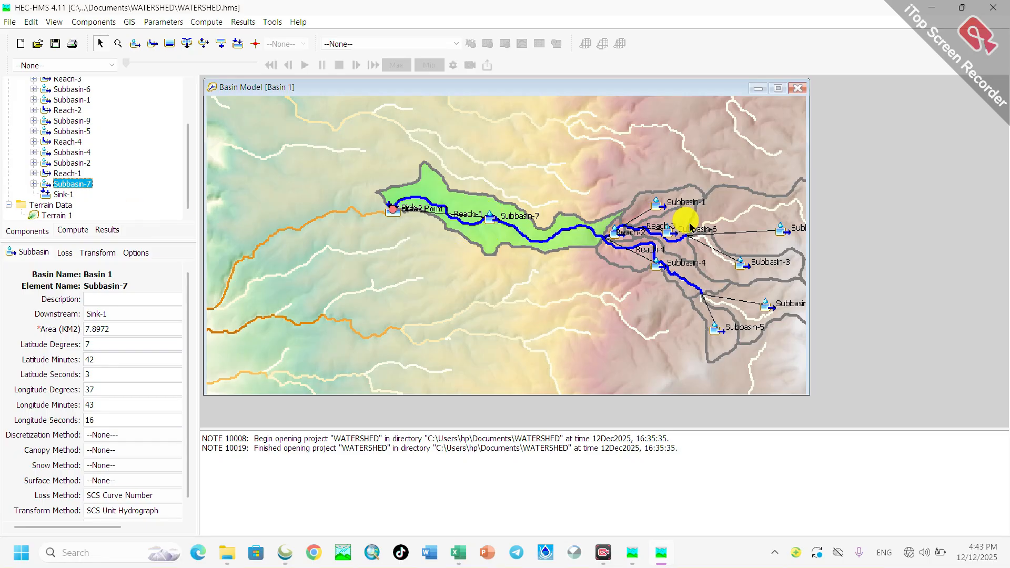
scroll(508, 231, down, 2)
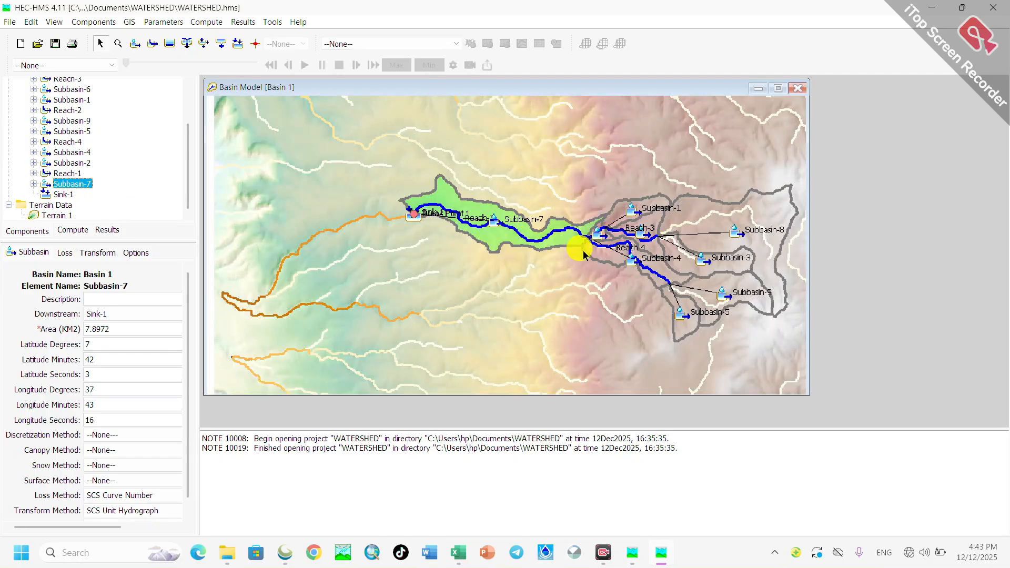
scroll(586, 244, down, 1)
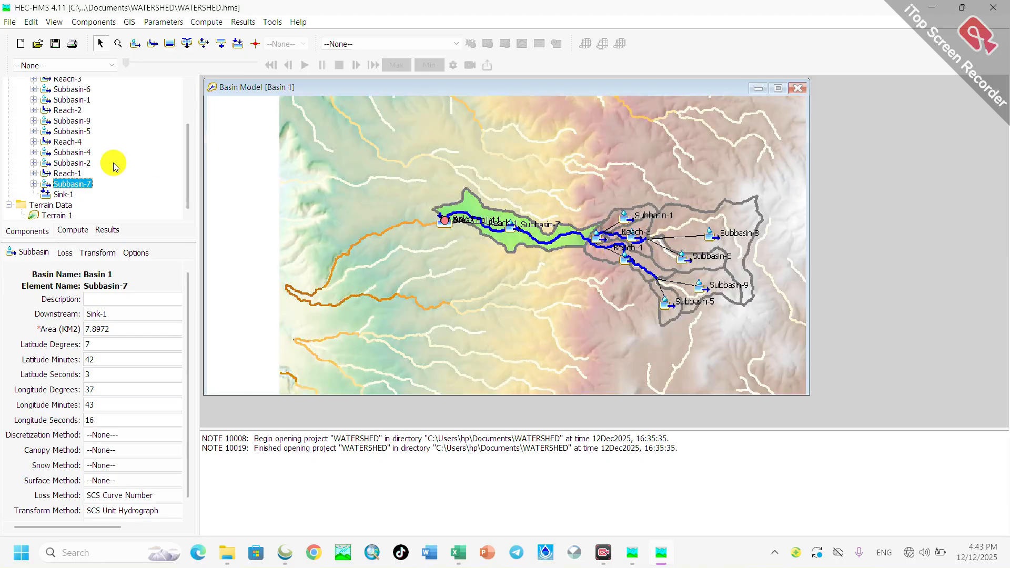
click(9, 207)
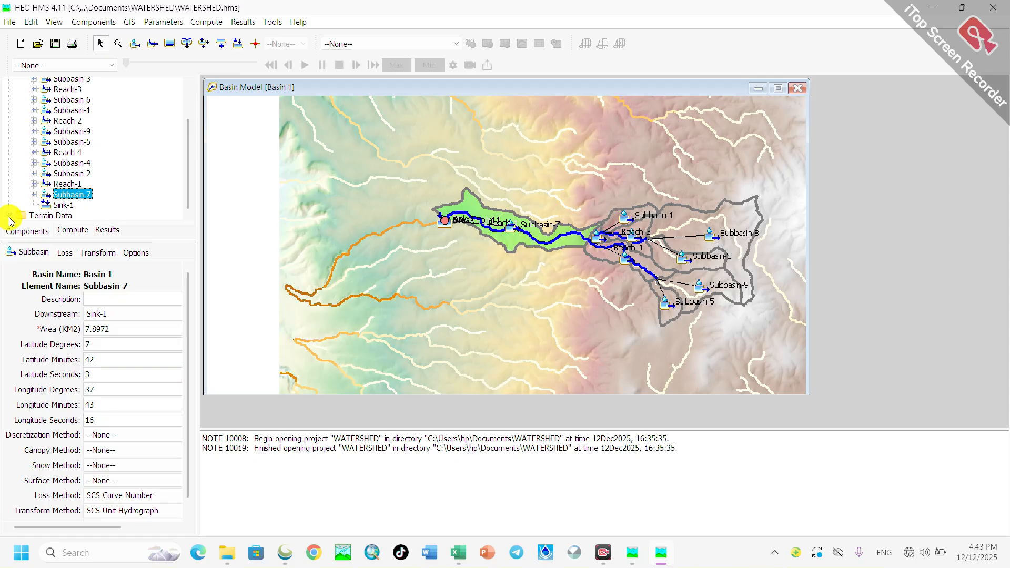
scroll(68, 169, up, 2)
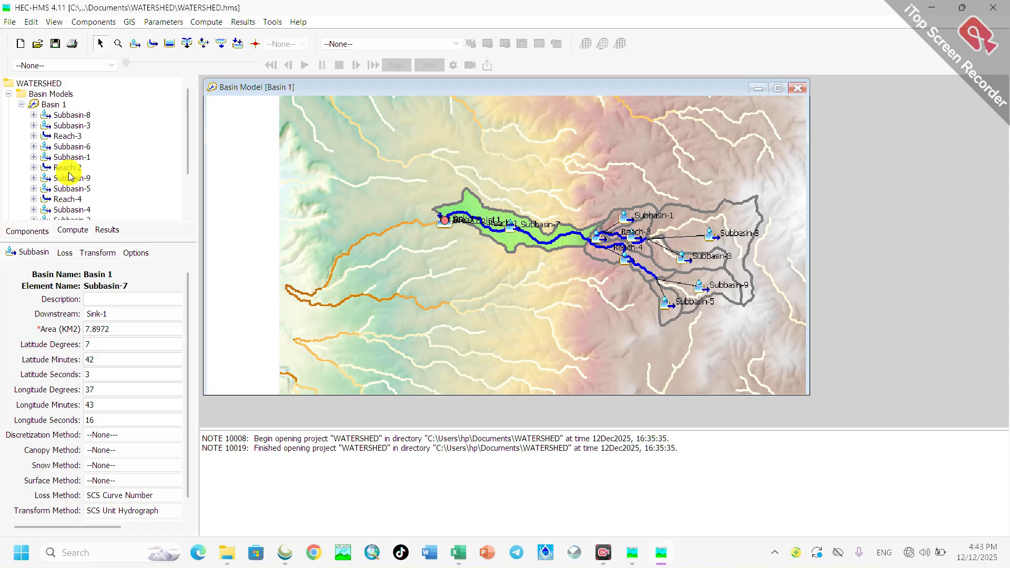
click(21, 104)
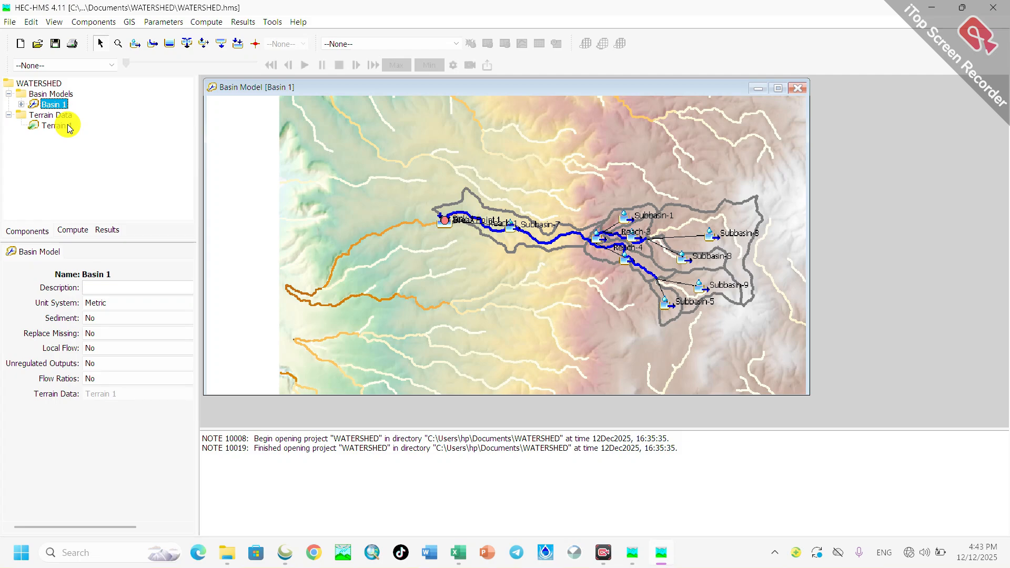
Step: Open the Basin 1 map layers and hide the Icons layer
right_click(418, 193)
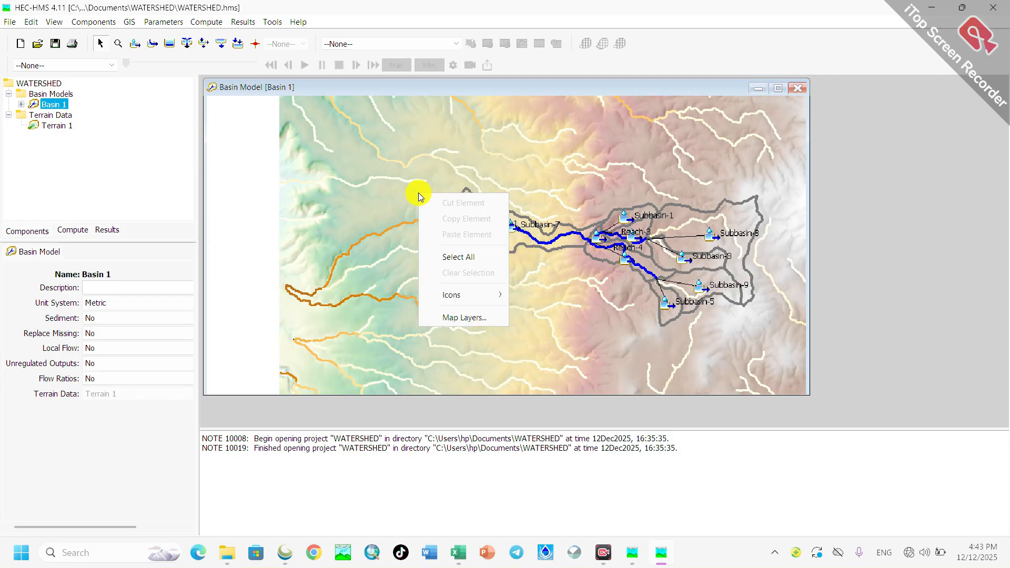
click(459, 317)
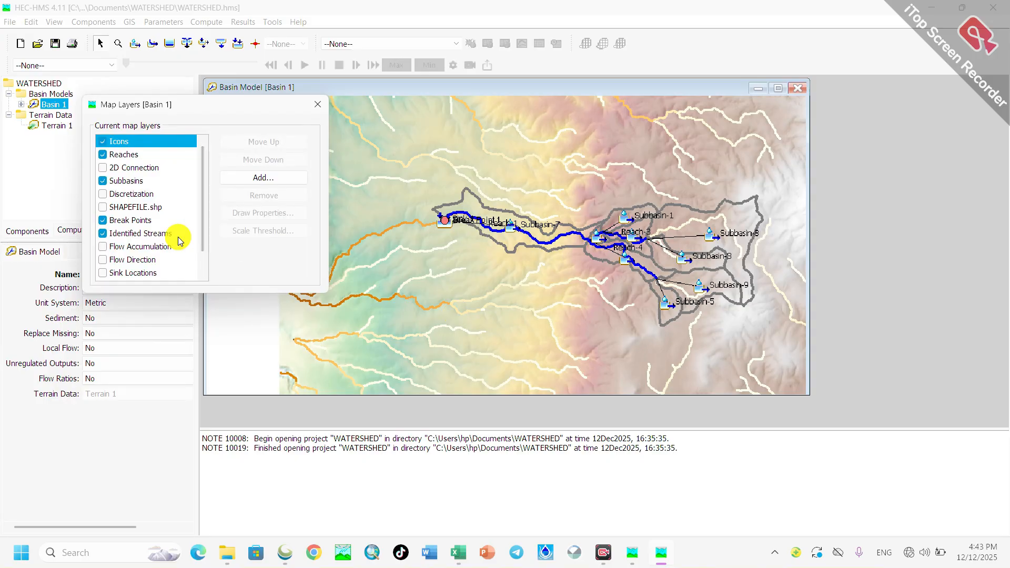
click(103, 182)
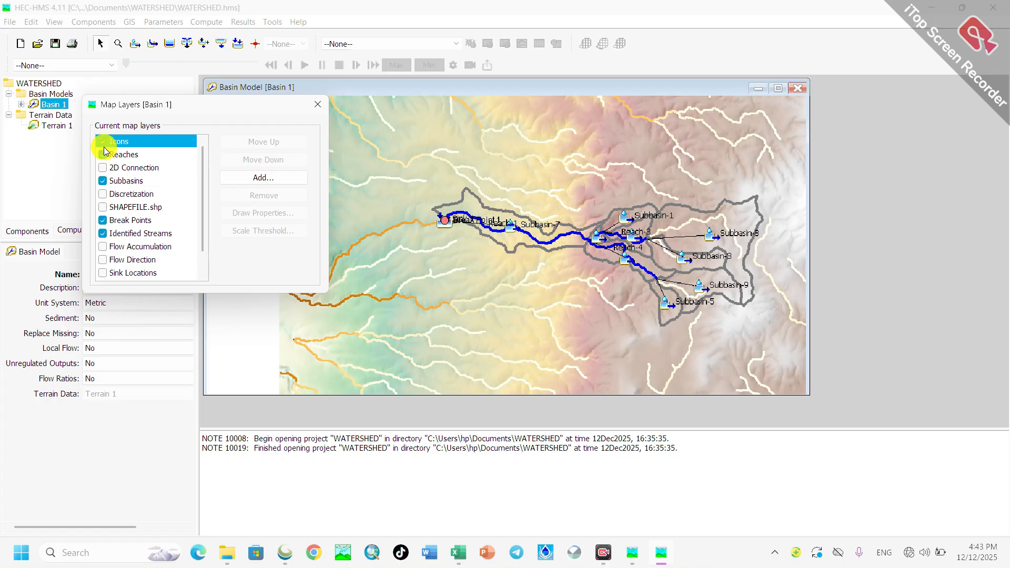
click(102, 142)
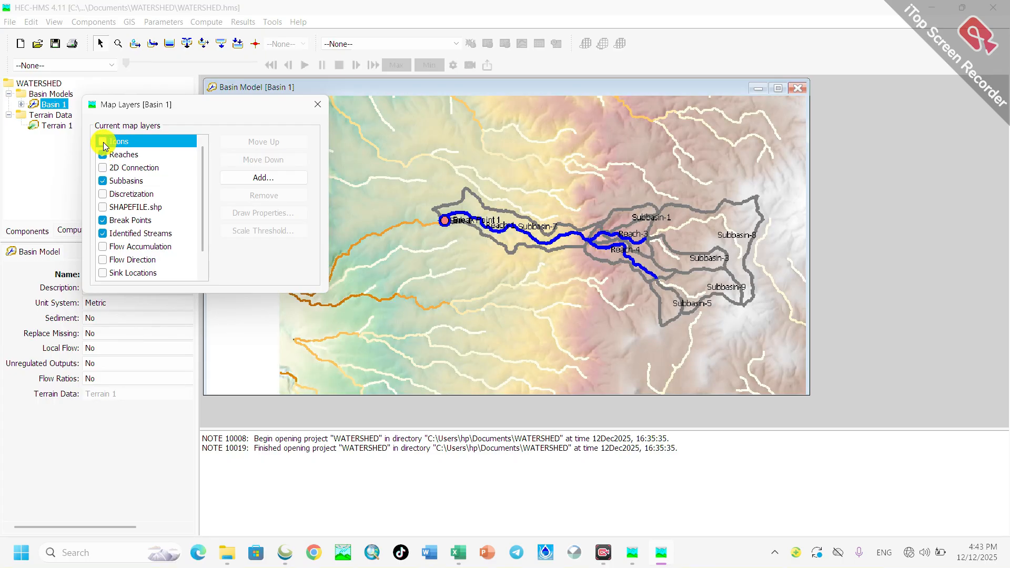
click(103, 142)
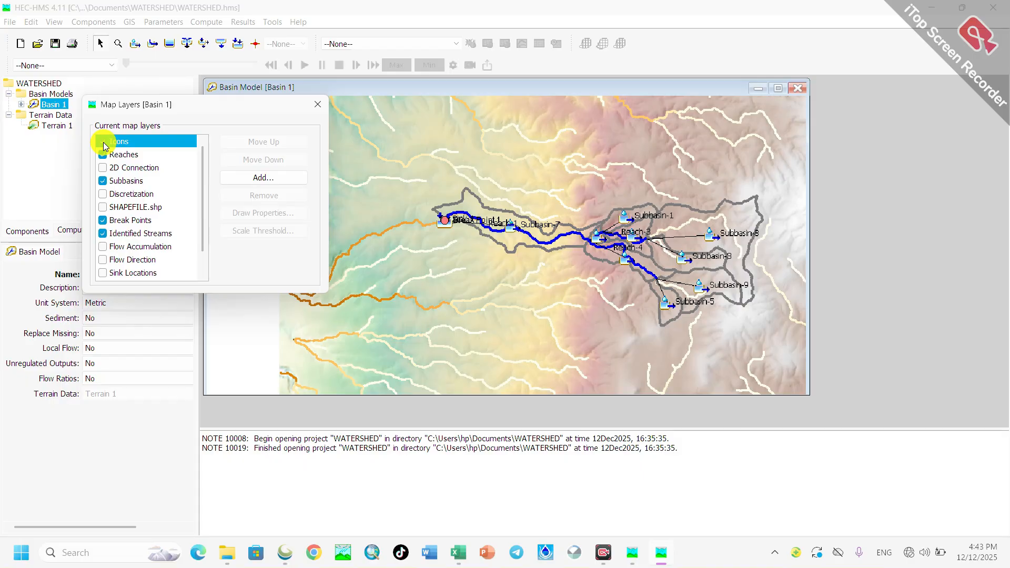
click(104, 143)
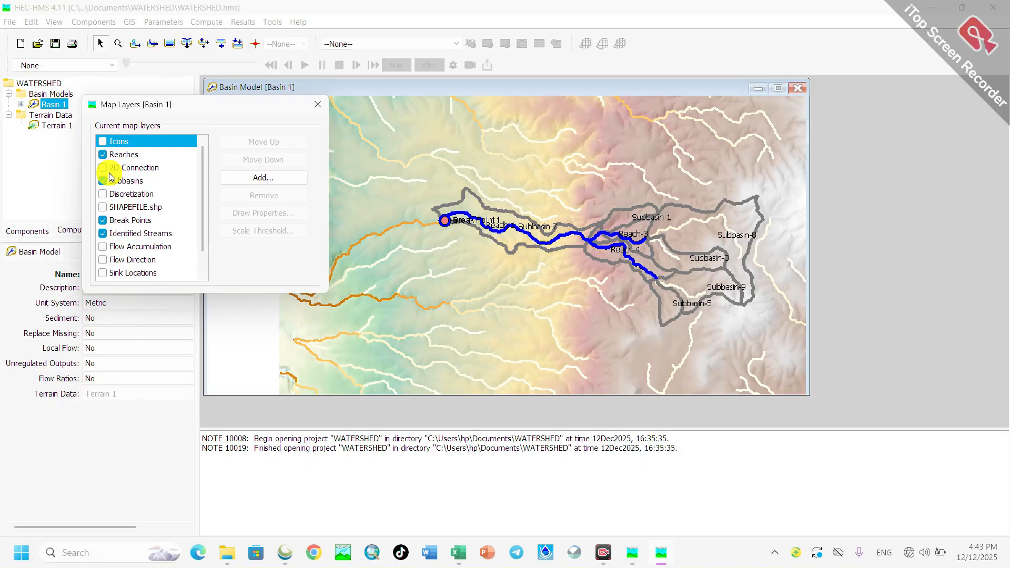
click(104, 236)
click(102, 232)
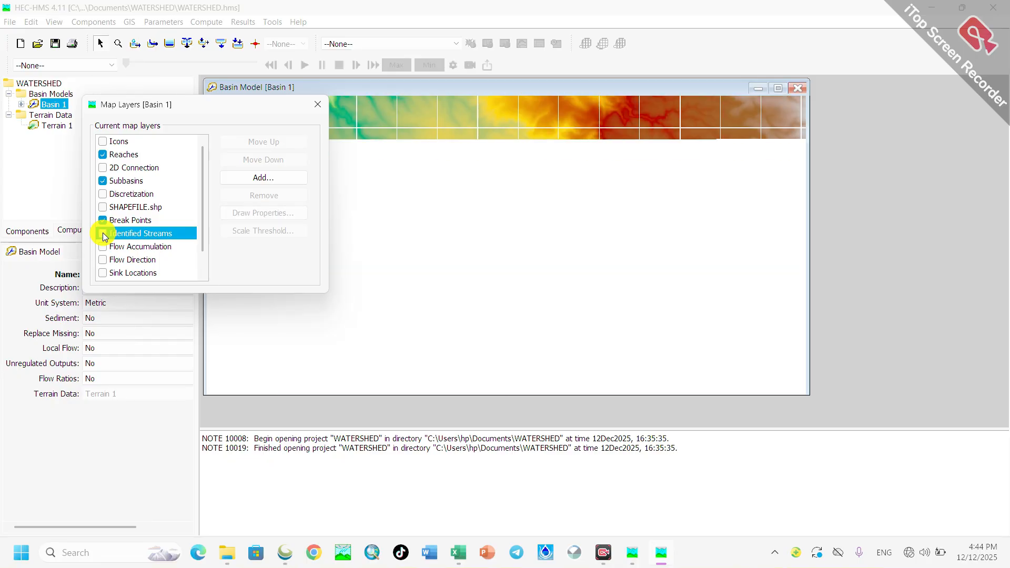
click(103, 232)
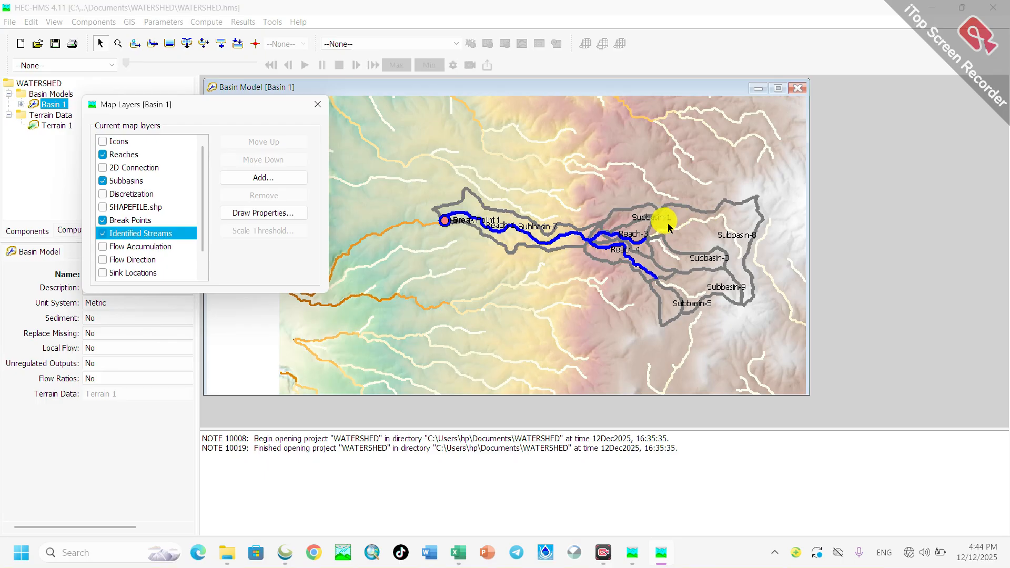
Step: Hide the Terrain and Identified Streams map layers of Basin 1, keeping the Reaches layer shown
scroll(140, 233, down, 1)
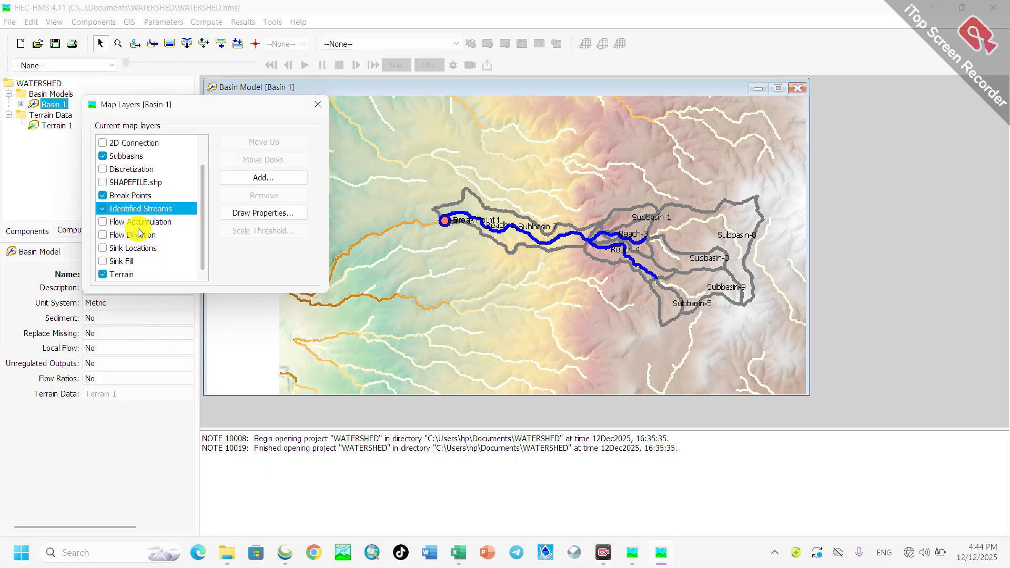
click(104, 277)
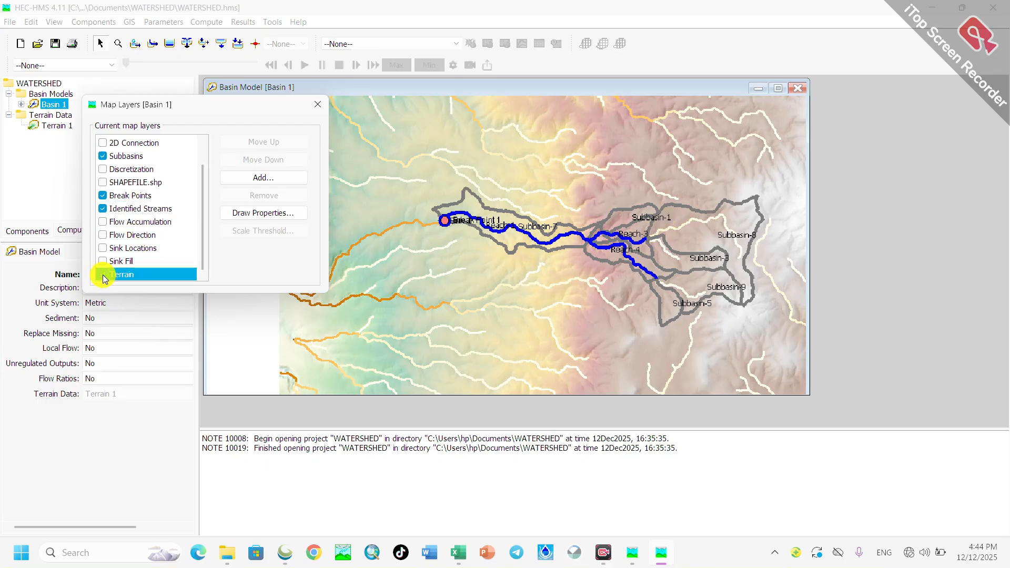
click(103, 275)
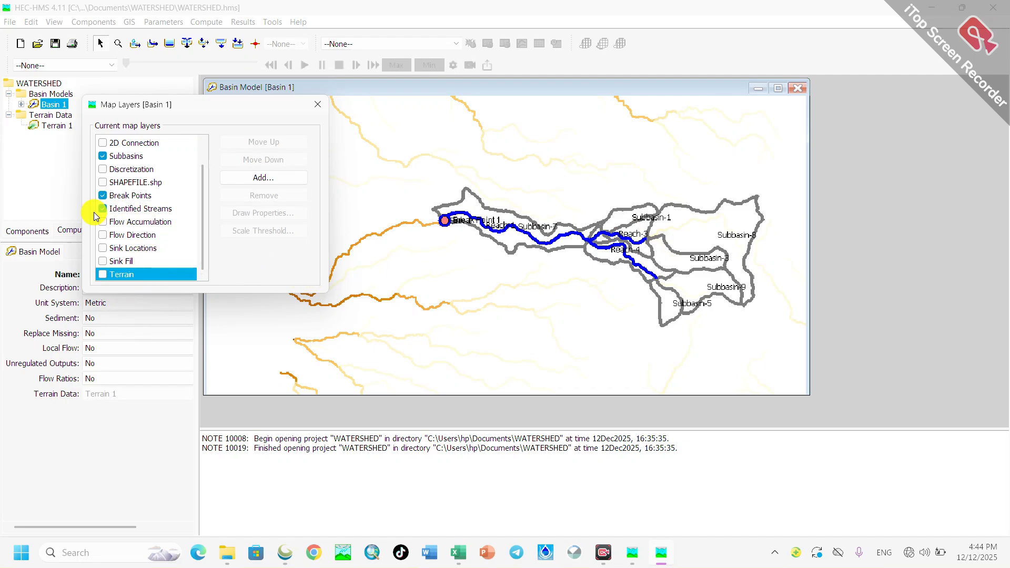
scroll(103, 199, up, 1)
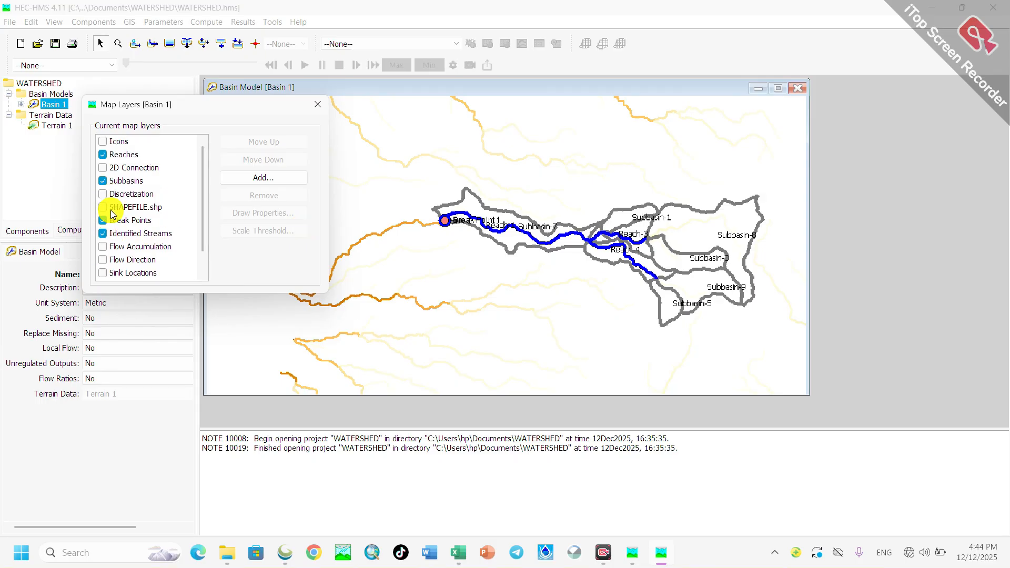
click(103, 155)
click(103, 155)
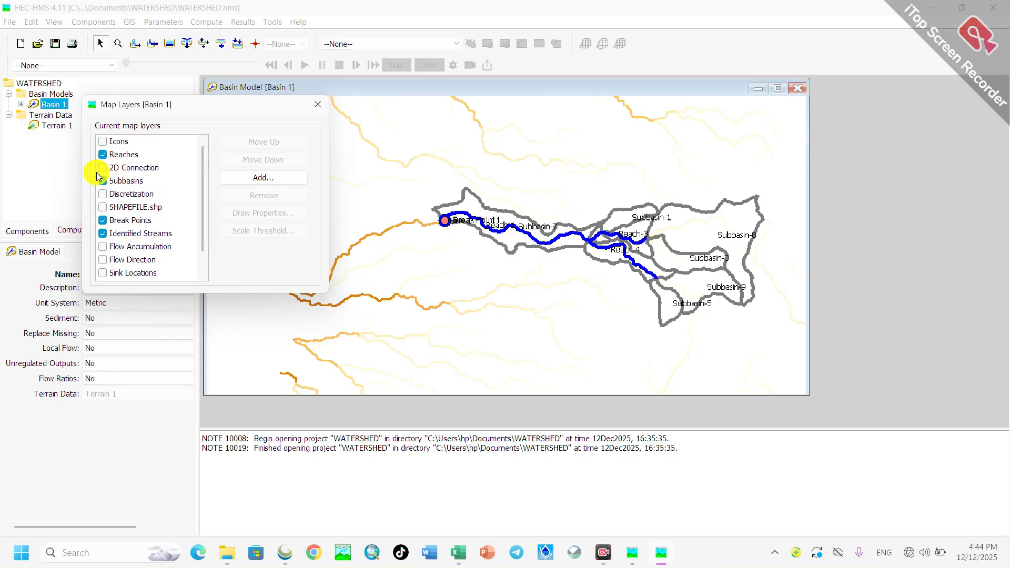
click(103, 234)
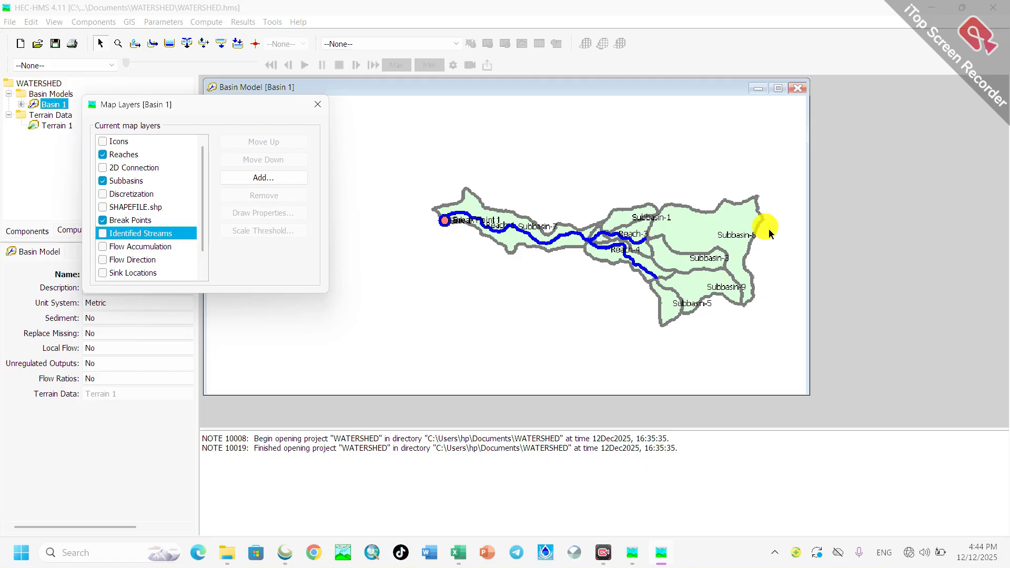
Step: Examine the subbasin boundaries, reaches and break point on the simplified Basin 1 map, up close and as a whole
scroll(766, 226, up, 1)
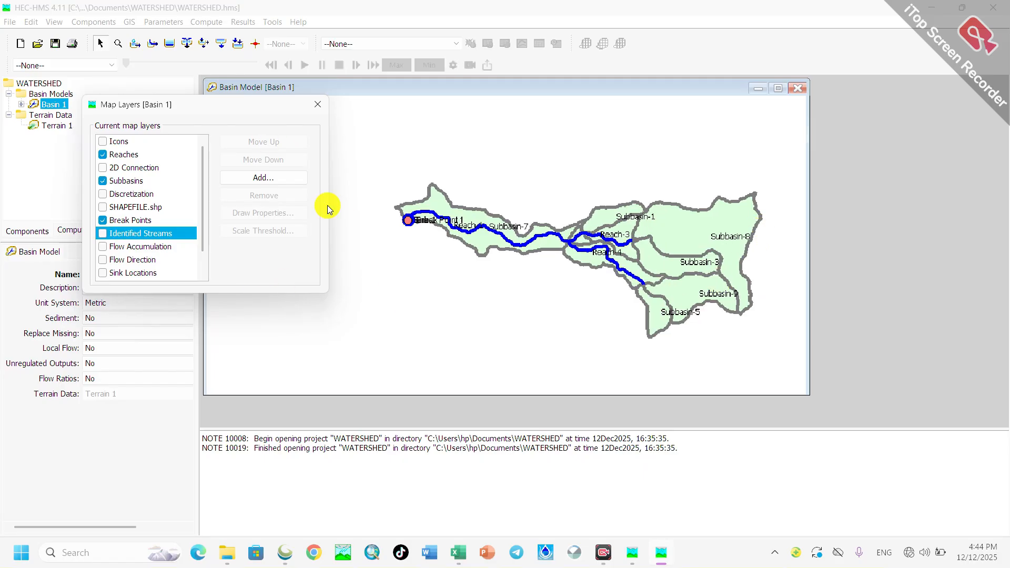
scroll(681, 242, up, 2)
scroll(552, 255, down, 1)
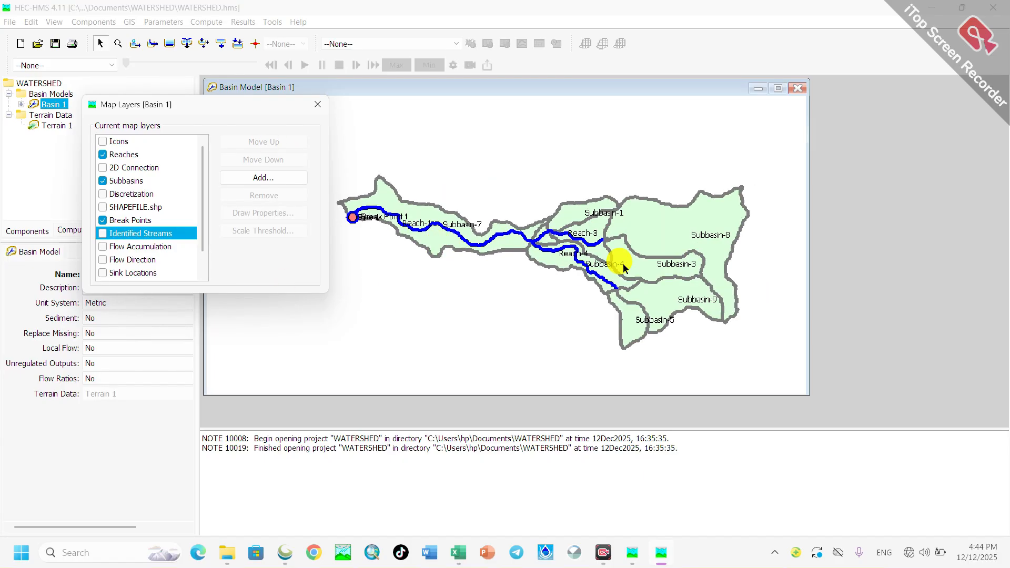
scroll(763, 271, down, 1)
scroll(679, 253, up, 1)
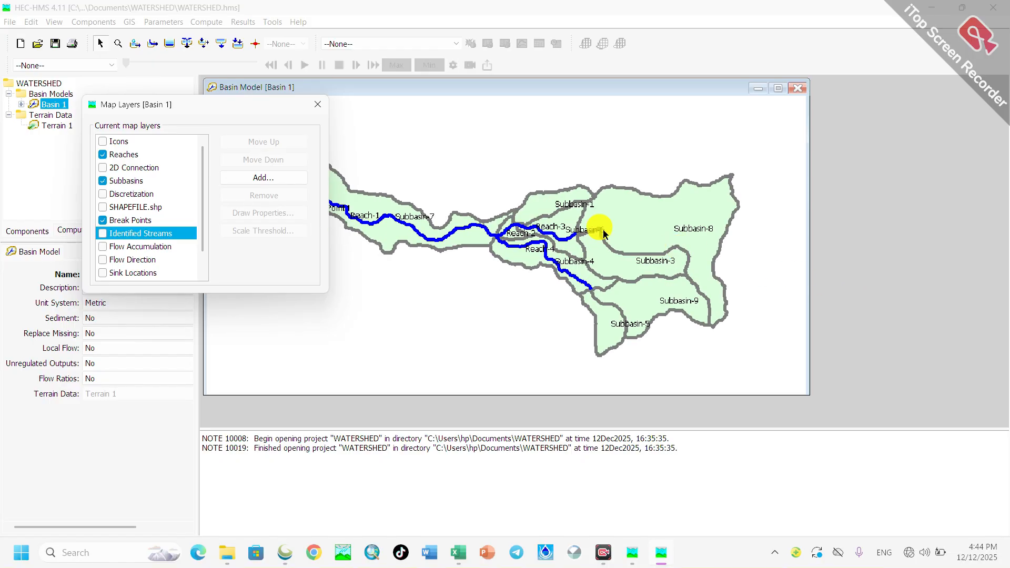
scroll(597, 230, down, 1)
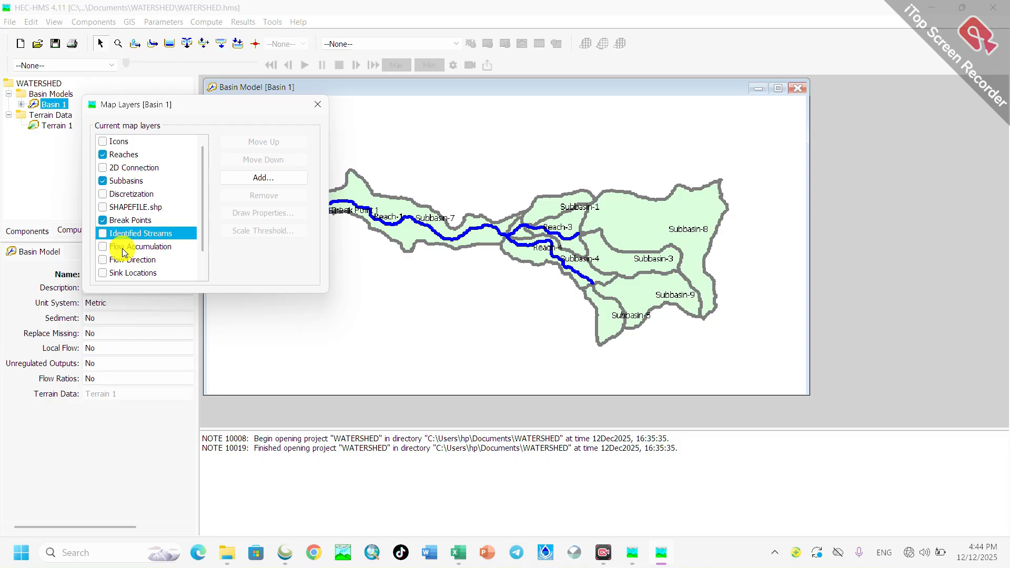
click(102, 221)
click(102, 221)
scroll(347, 213, down, 1)
scroll(344, 208, up, 1)
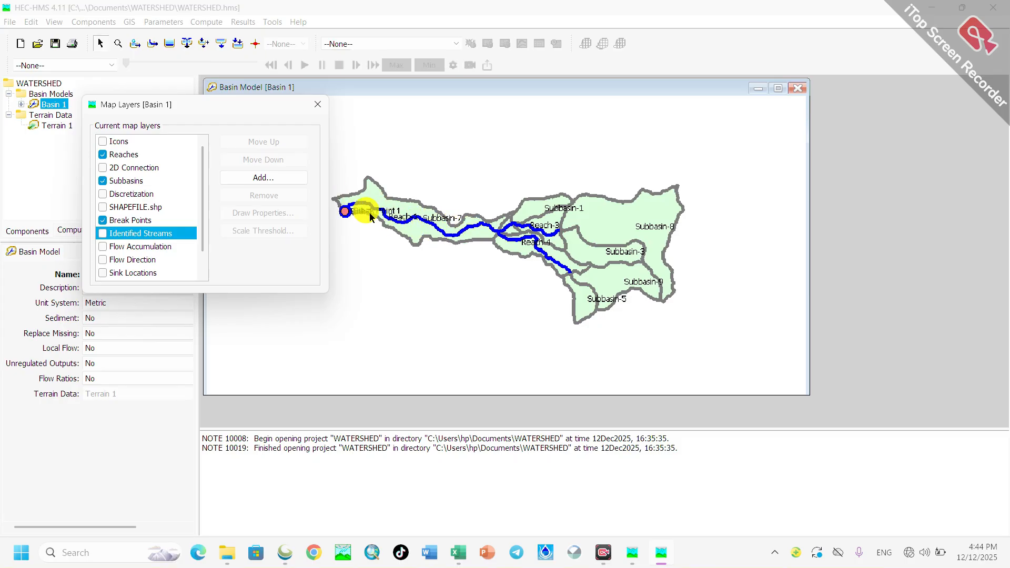
scroll(545, 227, up, 1)
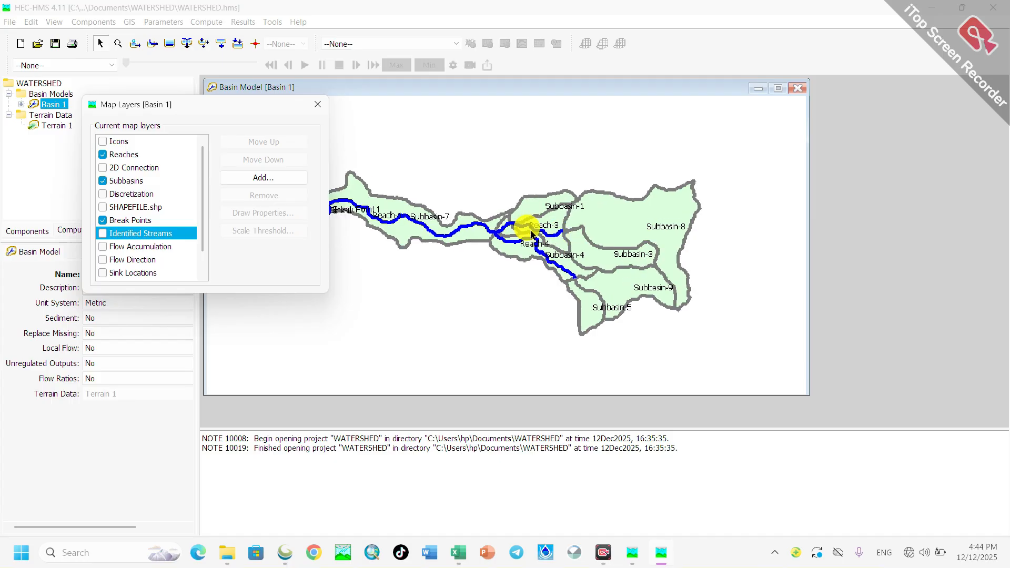
scroll(481, 239, up, 1)
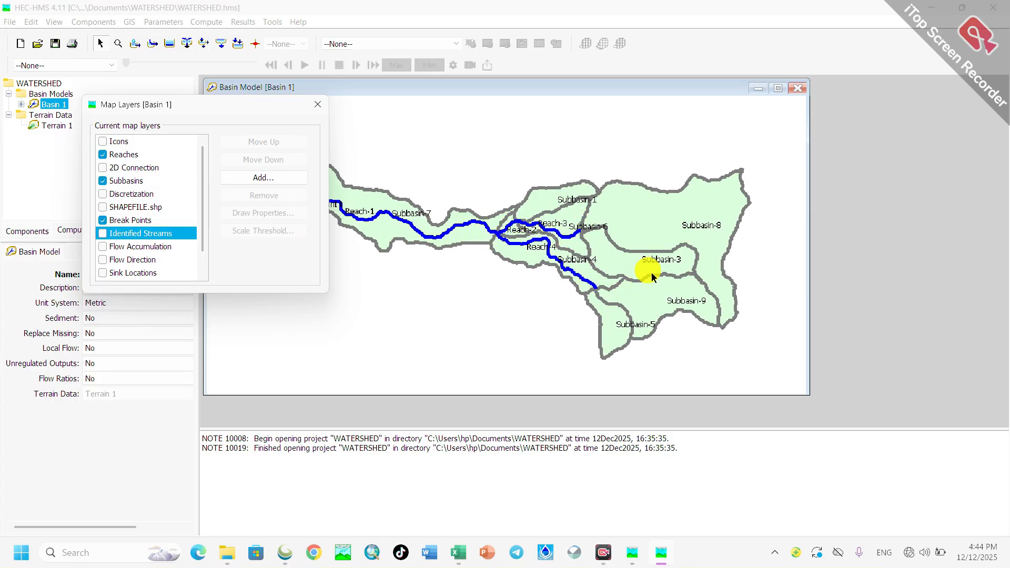
Step: Close the Basin 1 map layers settings and view the whole basin map
scroll(657, 258, down, 1)
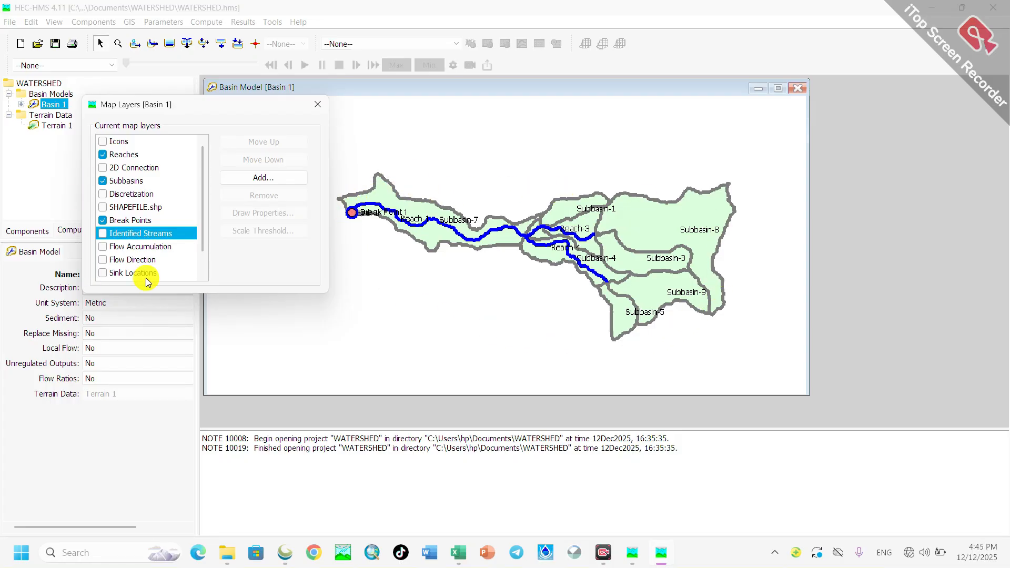
click(318, 104)
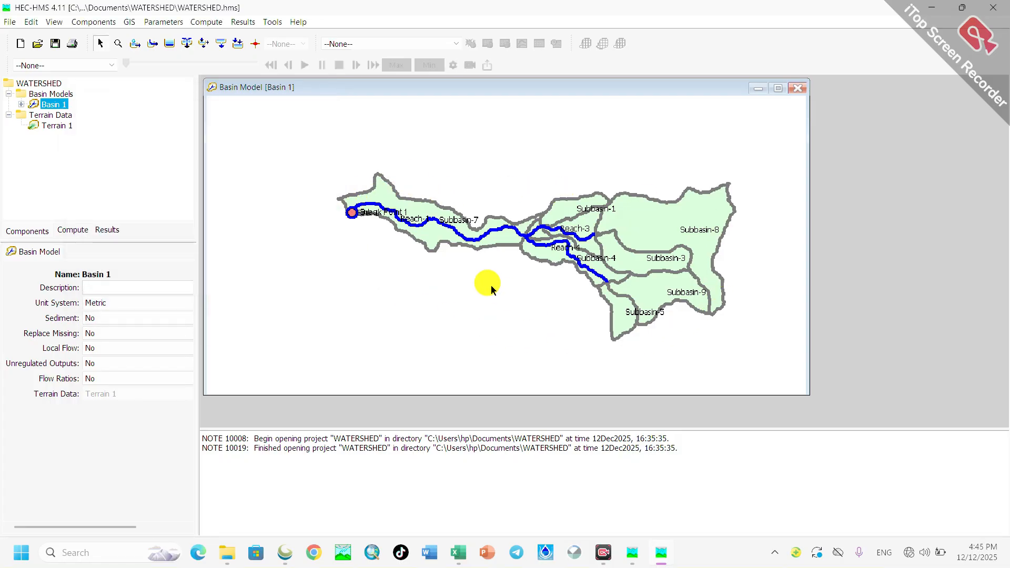
scroll(490, 286, down, 1)
scroll(747, 293, up, 1)
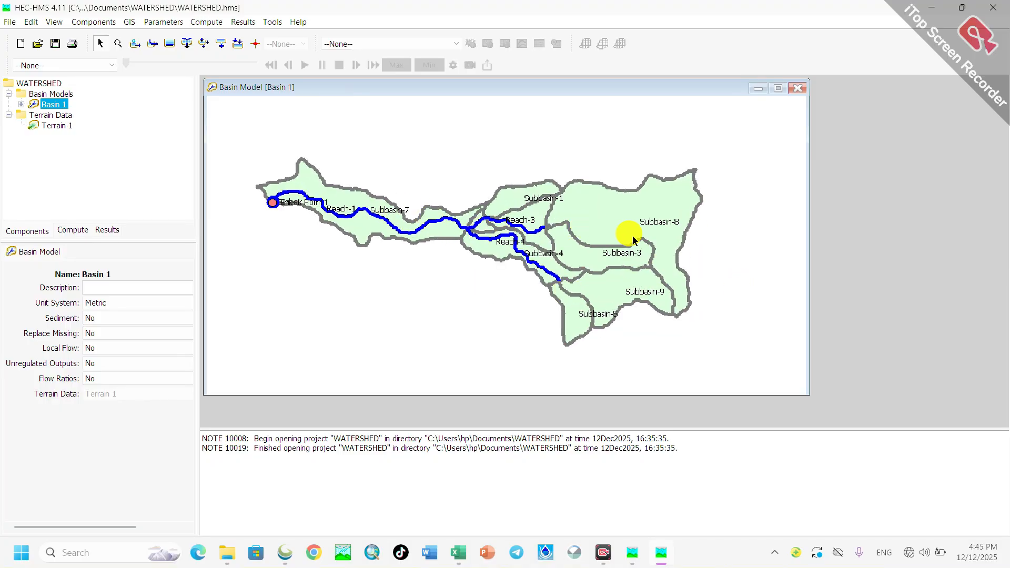
scroll(504, 274, down, 1)
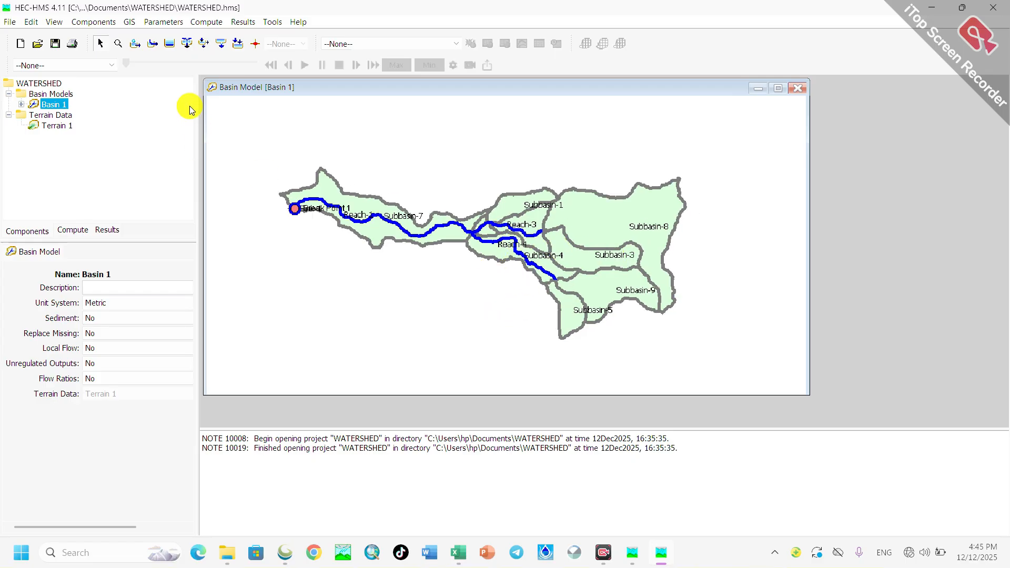
Step: Open the subbasin characteristics table for Basin 1 and sort its rows alphabetically
click(240, 23)
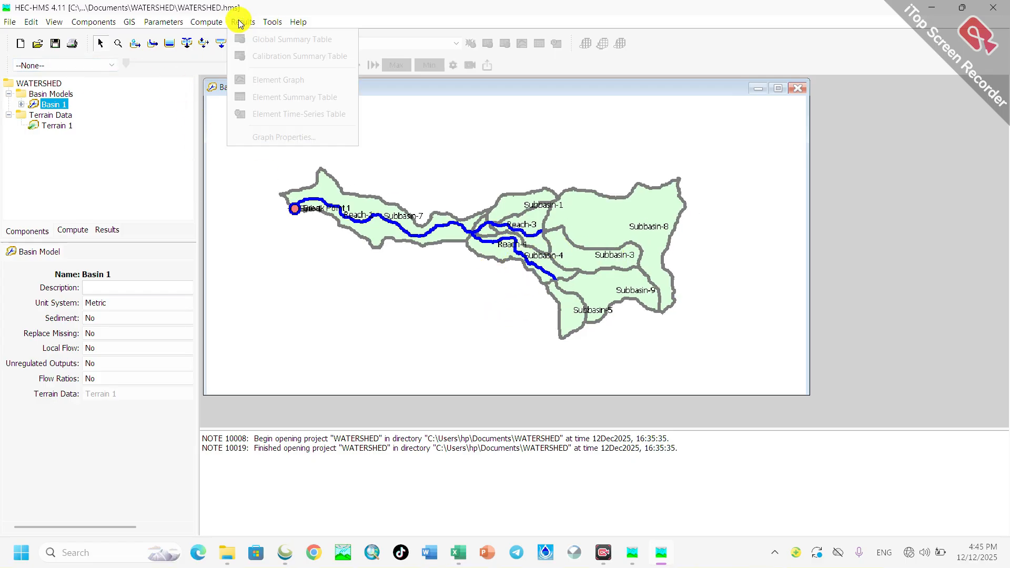
mouse_move(204, 23)
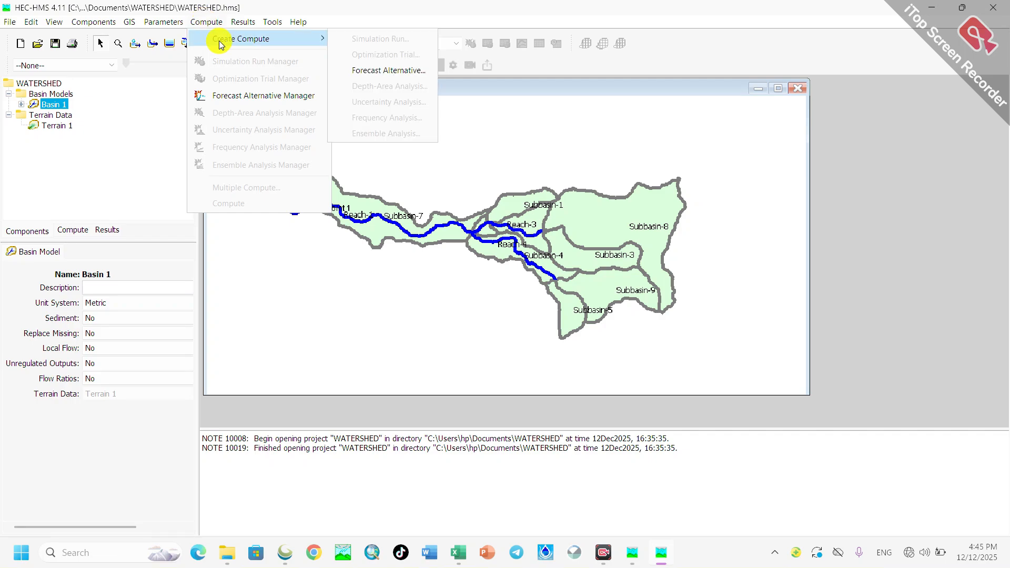
mouse_move(153, 23)
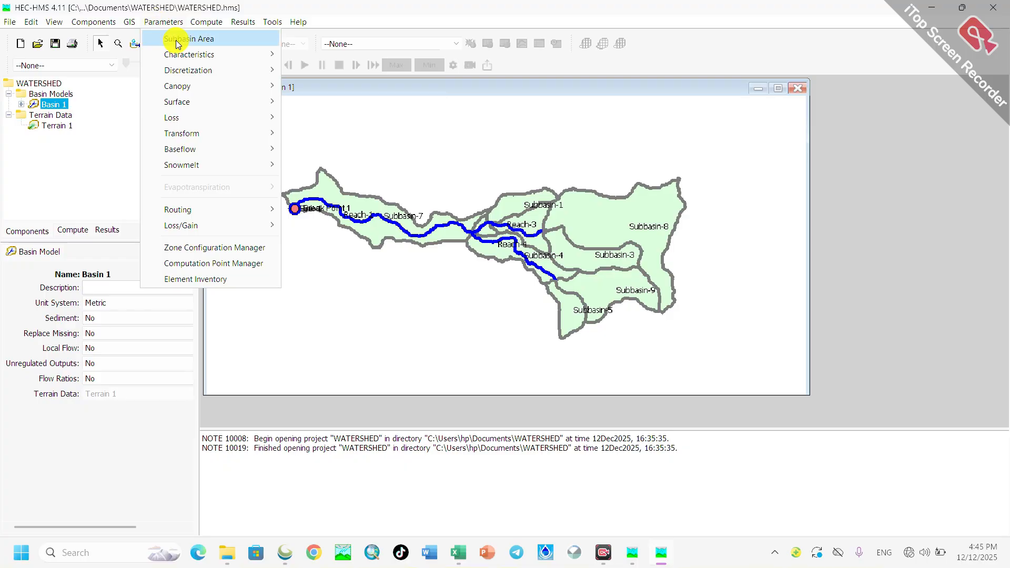
mouse_move(177, 57)
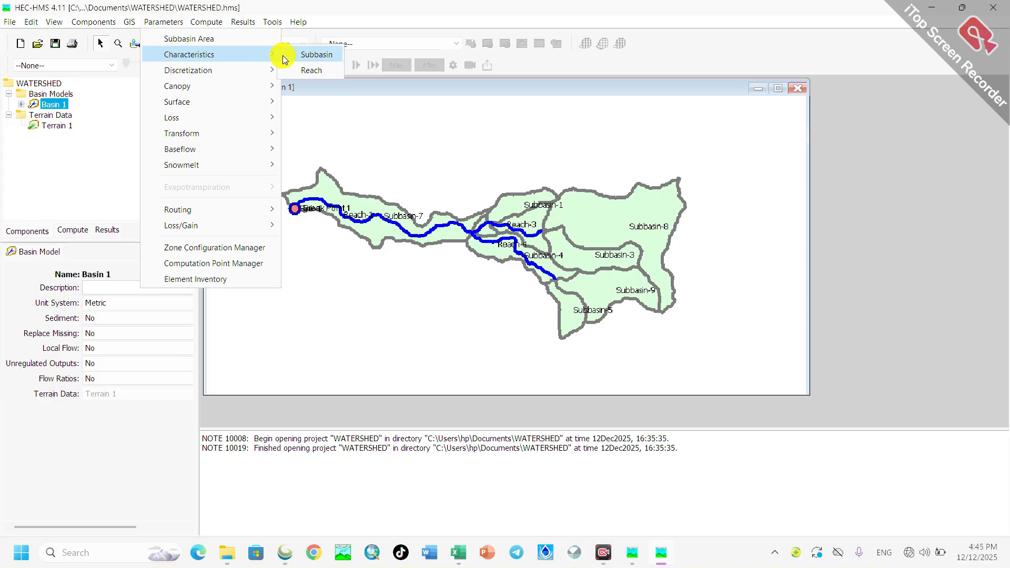
click(320, 56)
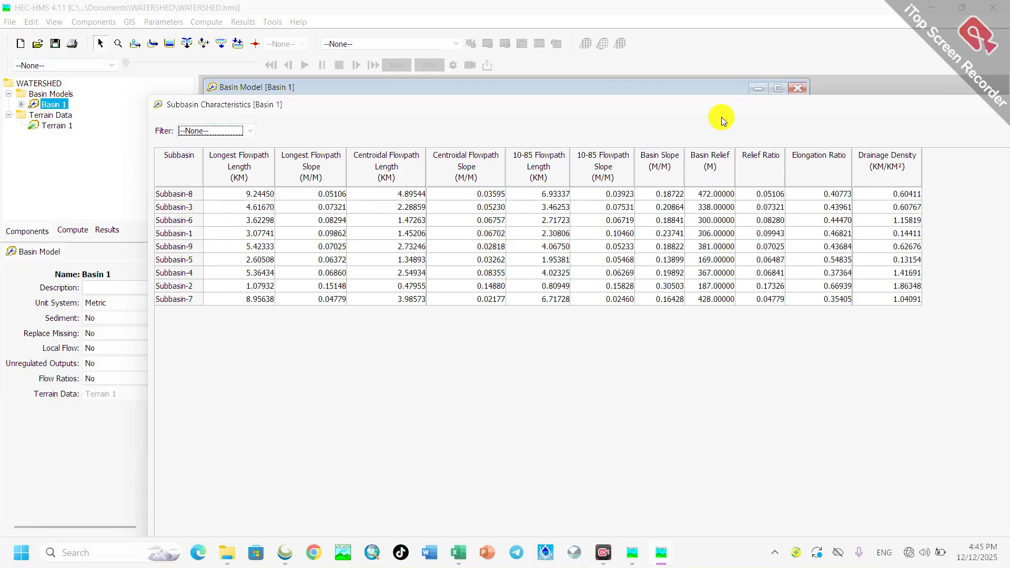
drag(506, 109, 416, 96)
click(989, 117)
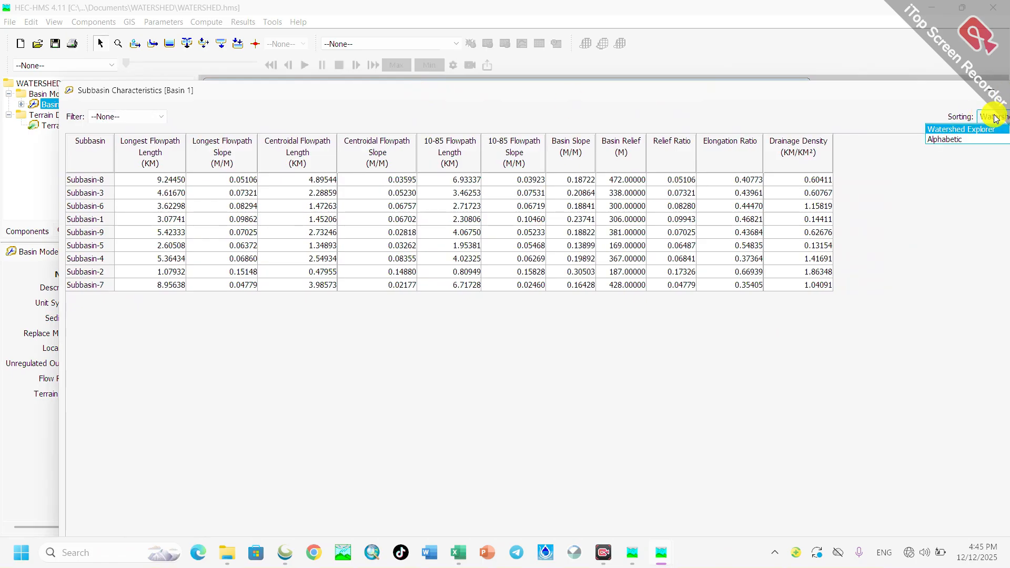
click(958, 140)
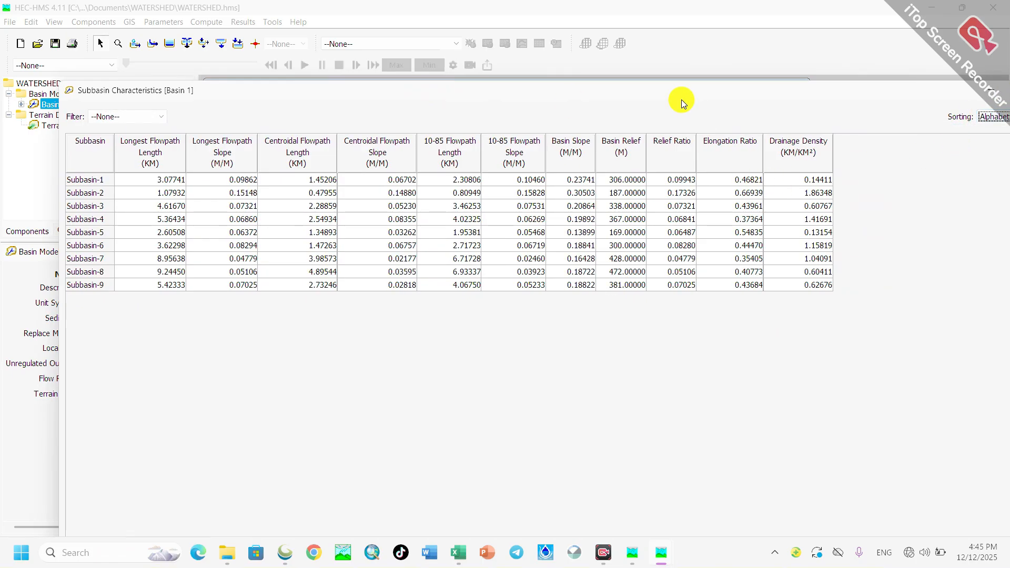
drag(668, 110, 844, 94)
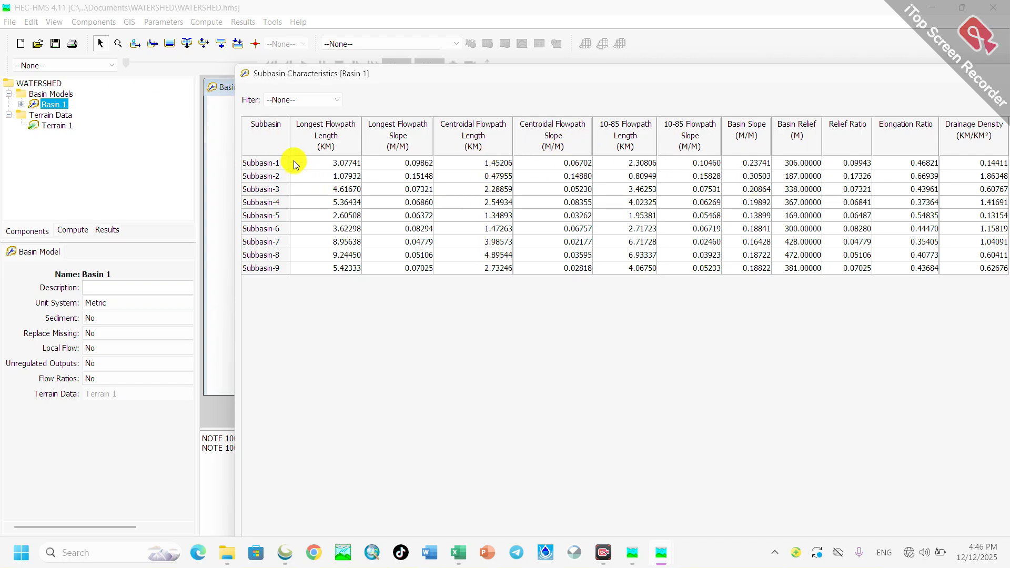
Step: Examine the longest flowpath length, longest flowpath slope and basin slope of all subbasins, and close the characteristics table
drag(329, 163, 345, 266)
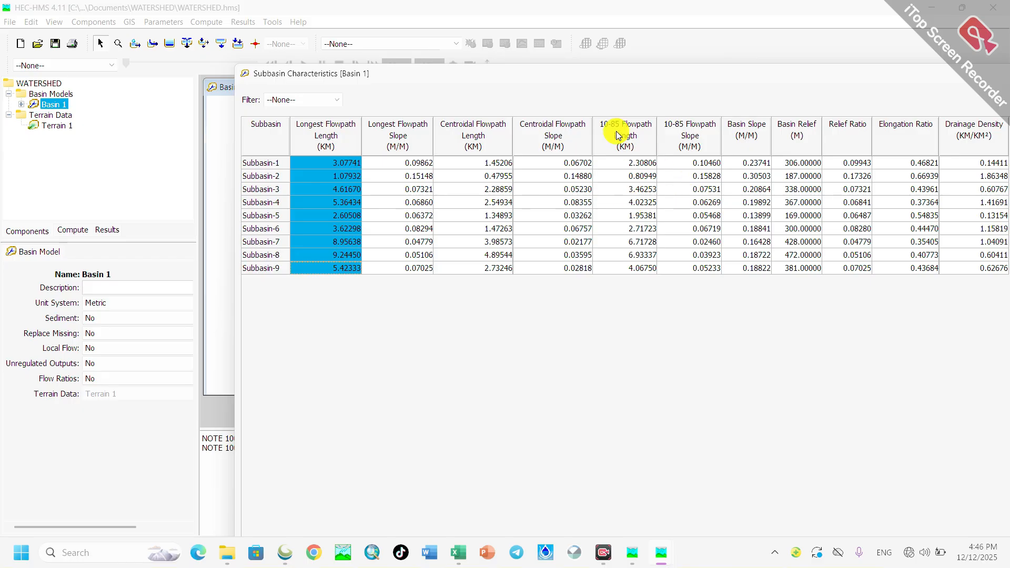
drag(401, 163, 410, 264)
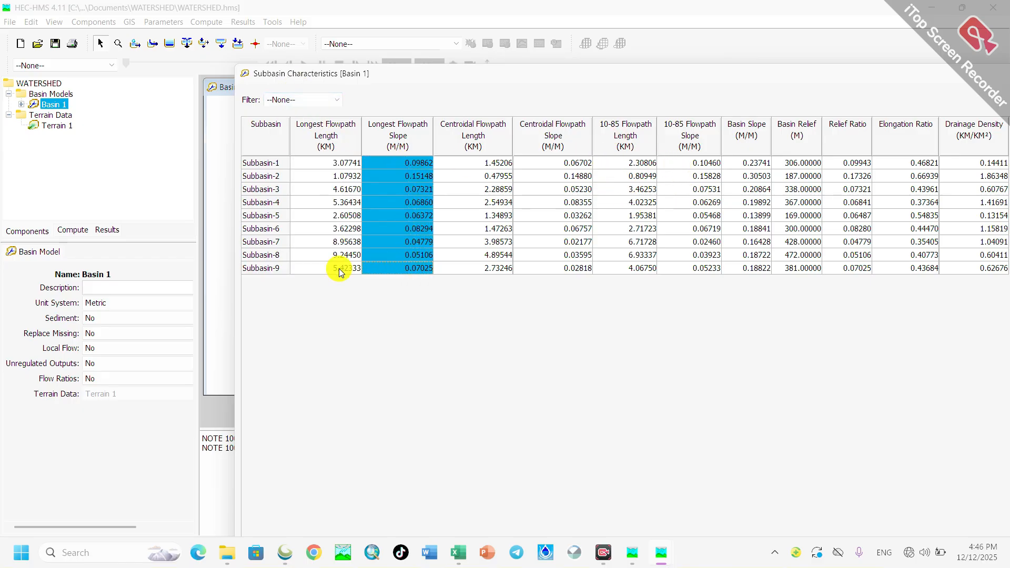
drag(753, 164, 755, 267)
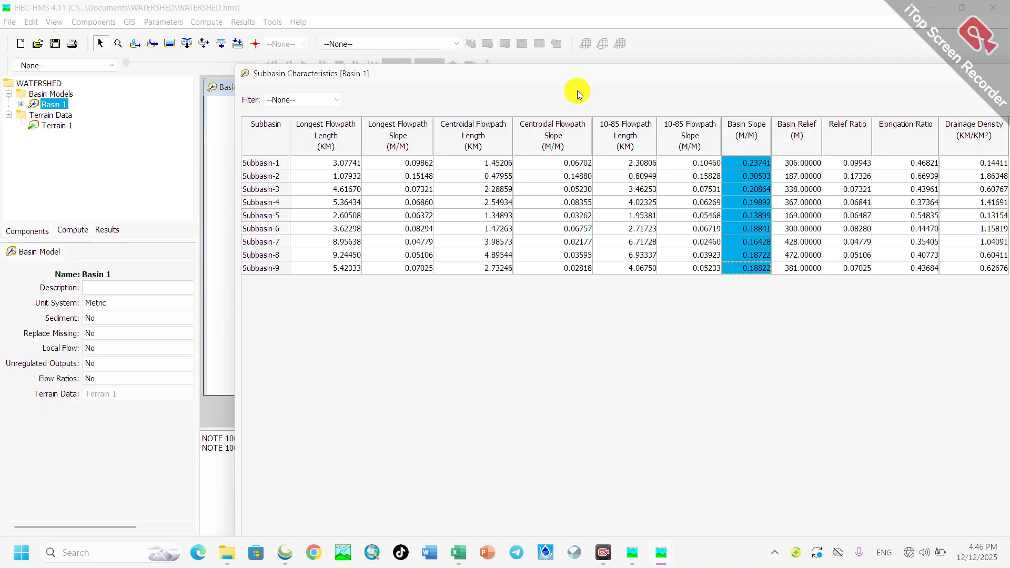
drag(539, 78, 431, 104)
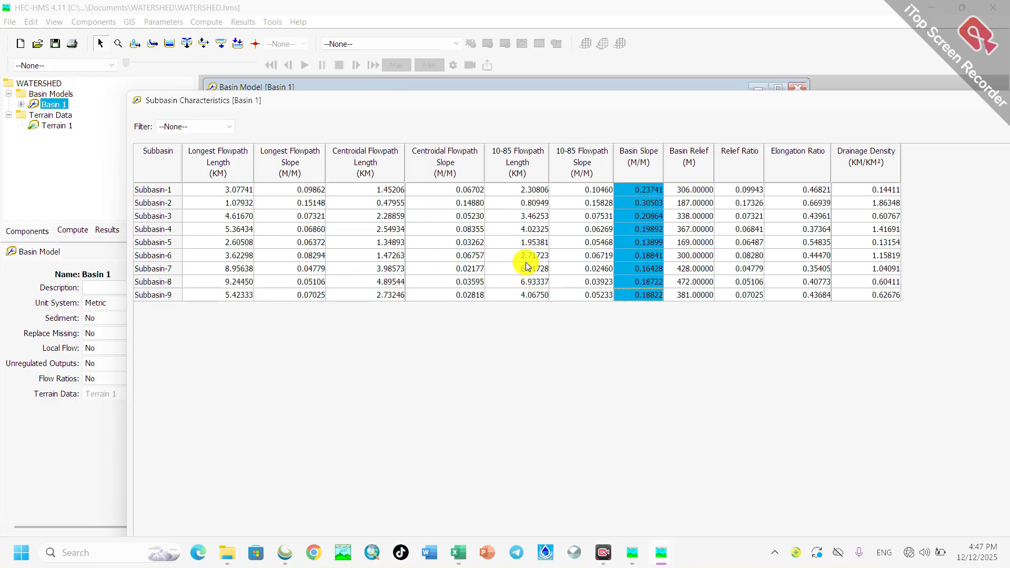
drag(837, 102, 788, 112)
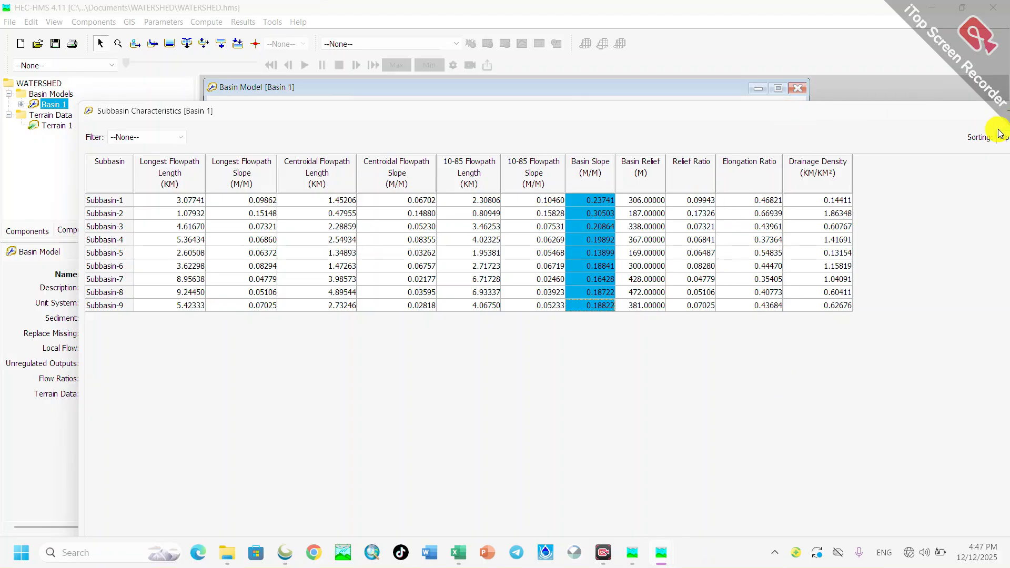
double_click(930, 110)
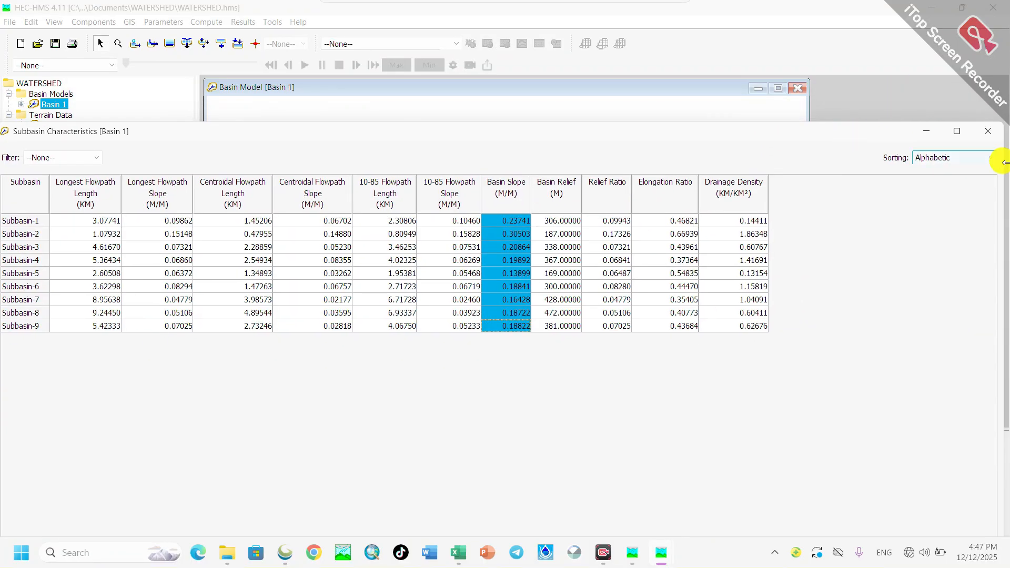
click(981, 132)
scroll(478, 207, up, 1)
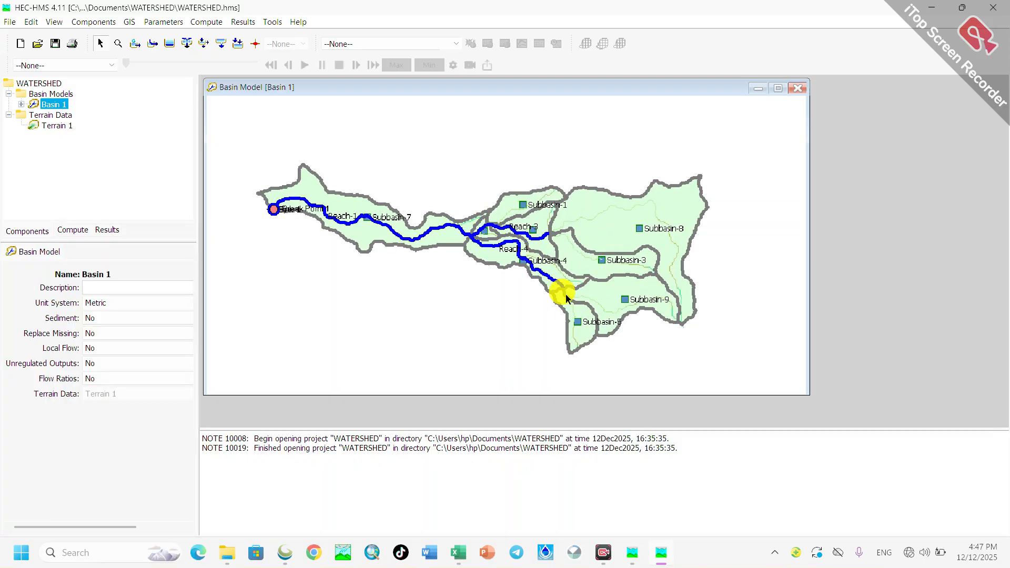